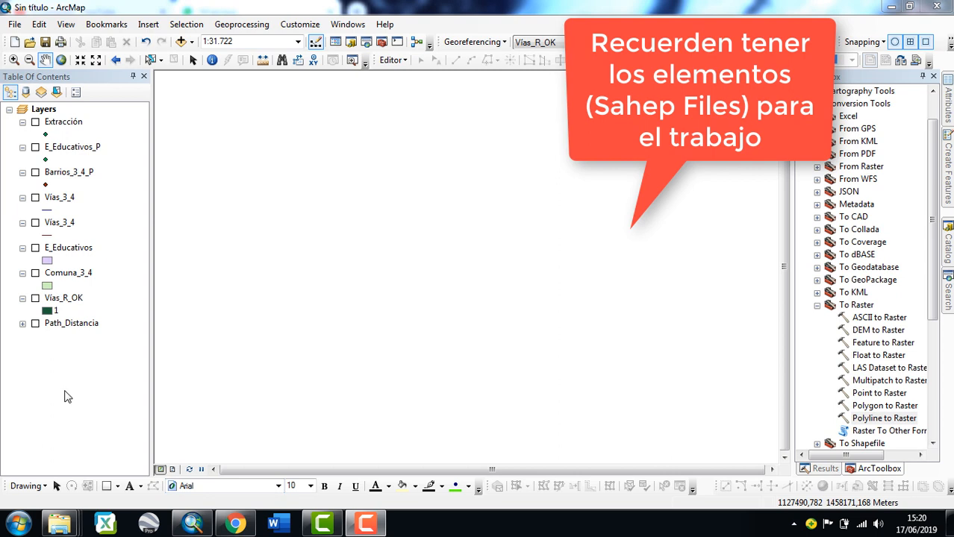
Turn on the visibility of every layer from Extracción down to Path_Distancia to preview the project data.
left_click(36, 124)
left_click(36, 124)
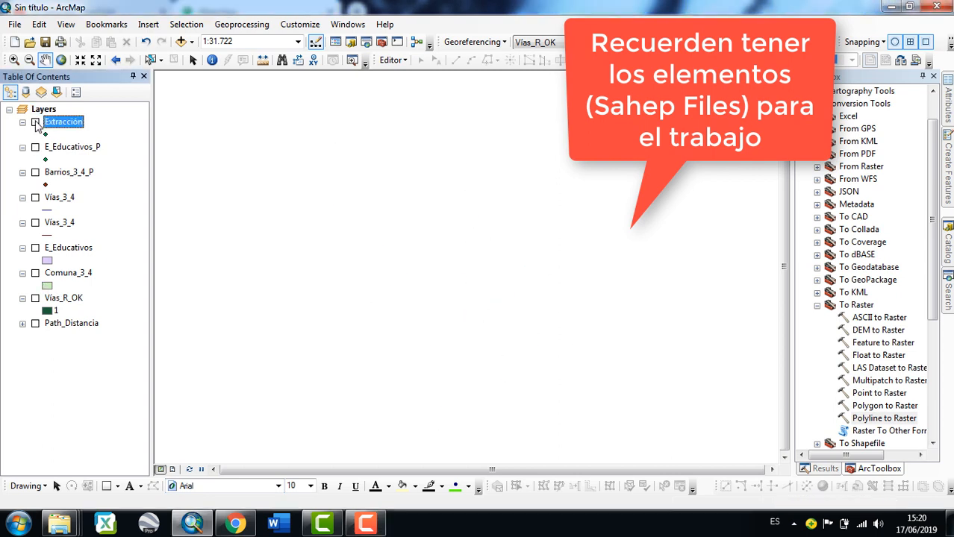
left_click(36, 147)
left_click(35, 122)
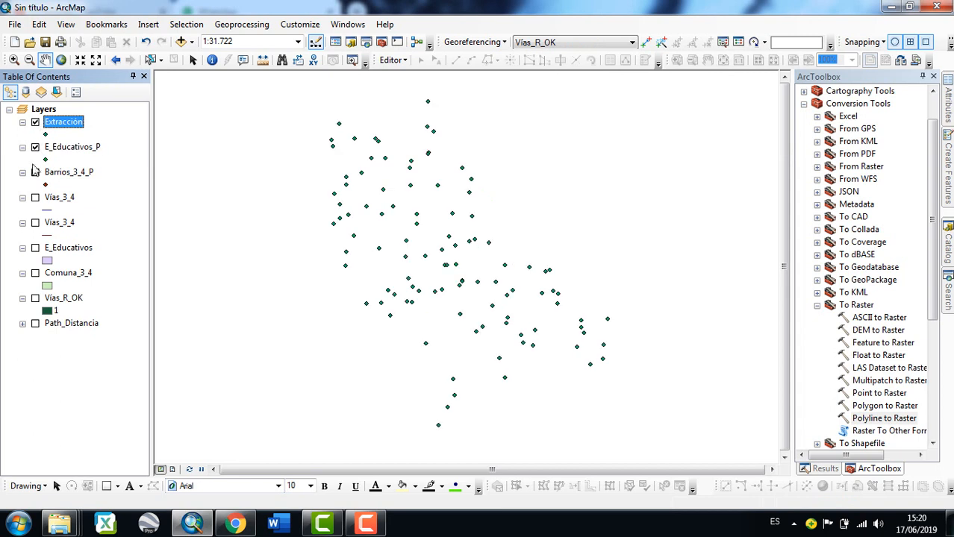
left_click(35, 173)
left_click(35, 198)
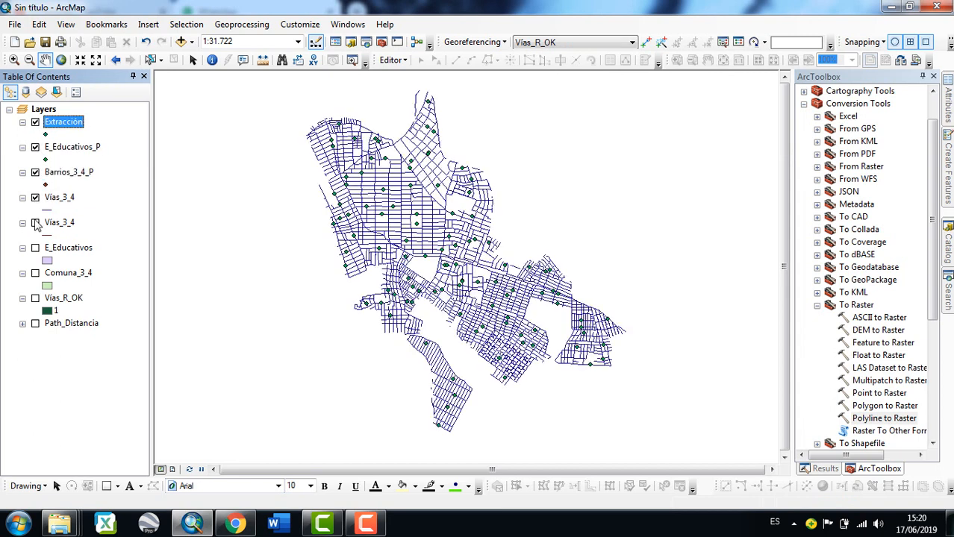
left_click(35, 248)
left_click(36, 273)
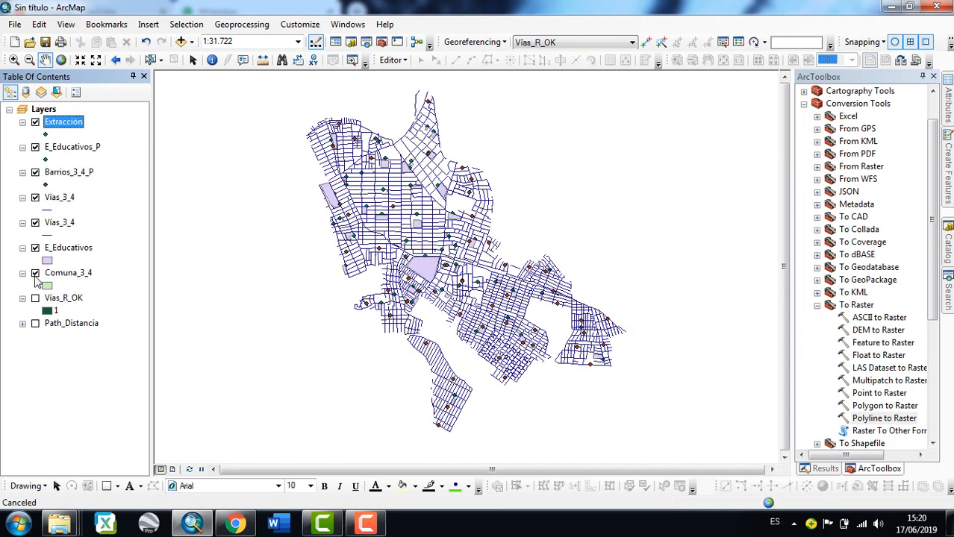
left_click(35, 299)
left_click(35, 323)
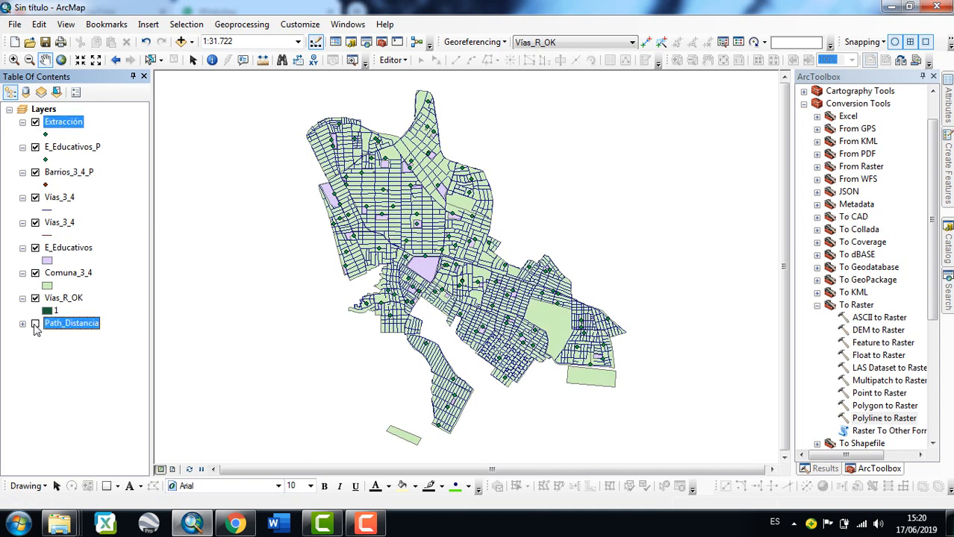
Turn off the visibility of all layers from Path_Distancia up to Extracción.
left_click(35, 323)
left_click(35, 299)
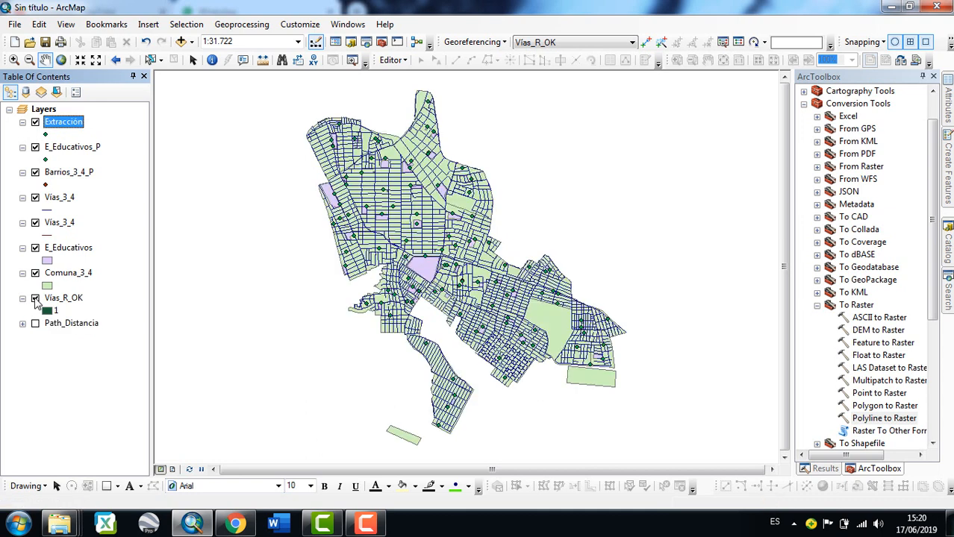
left_click(35, 273)
left_click(35, 248)
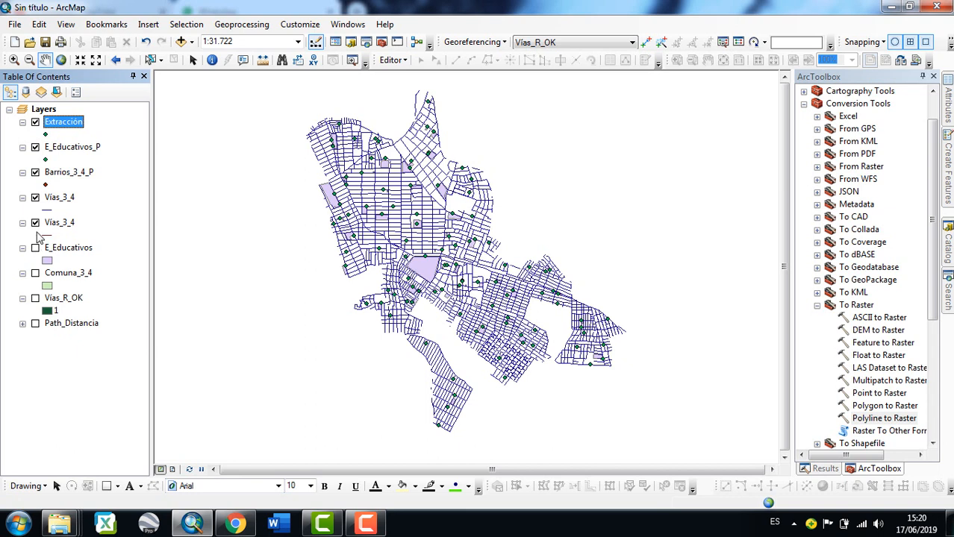
left_click(35, 222)
left_click(35, 197)
left_click(35, 172)
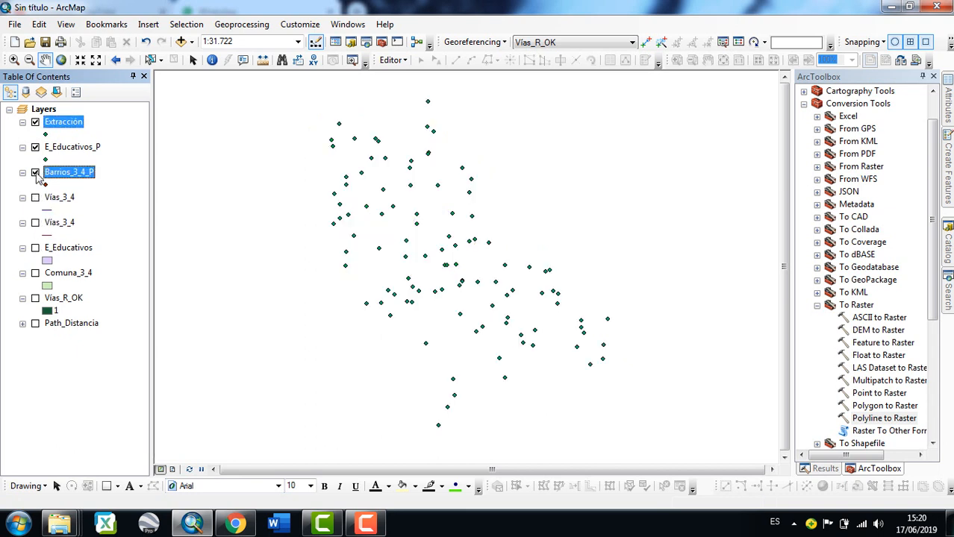
left_click(35, 147)
left_click(35, 122)
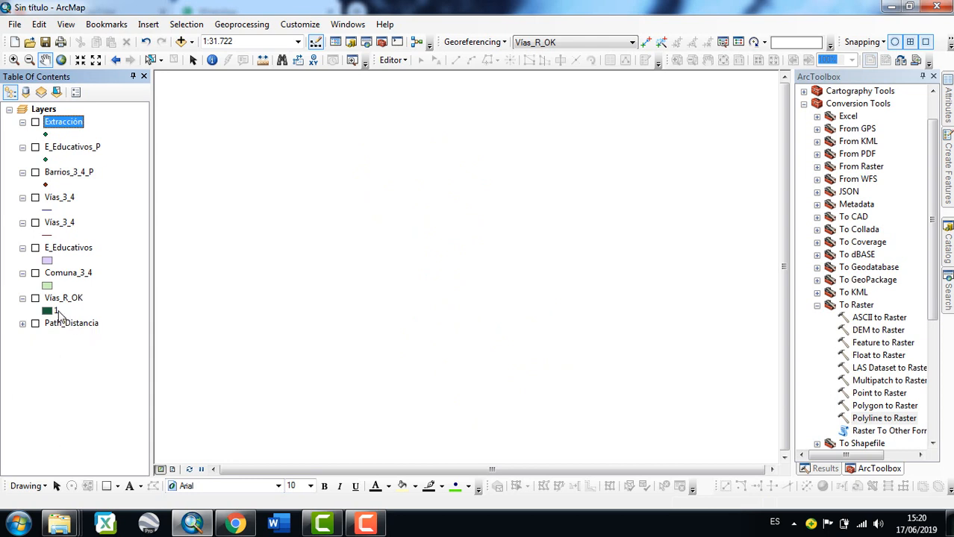
Show the Comuna_3_4 layer and rename it as Barrios 3_4.
left_click(35, 273)
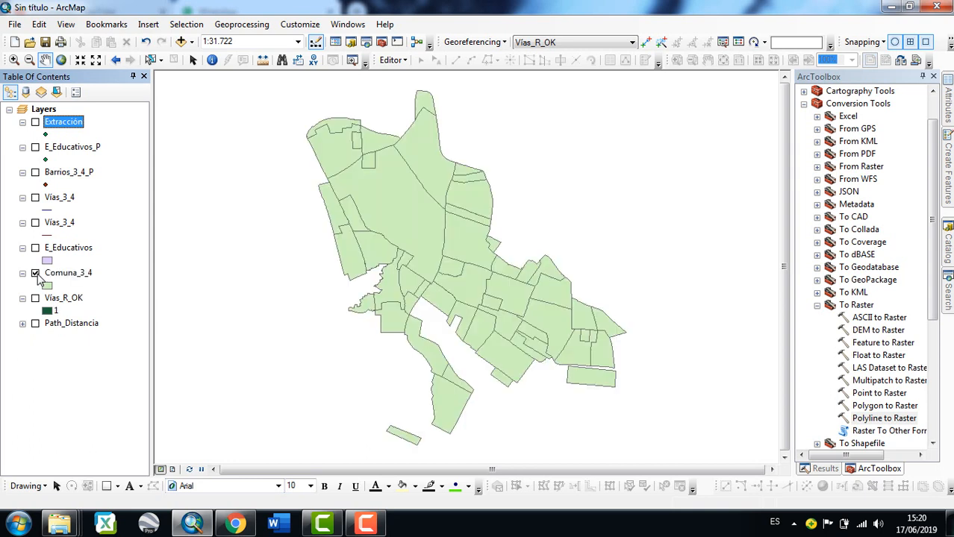
left_click(73, 273)
left_click(73, 273)
type("Barrios")
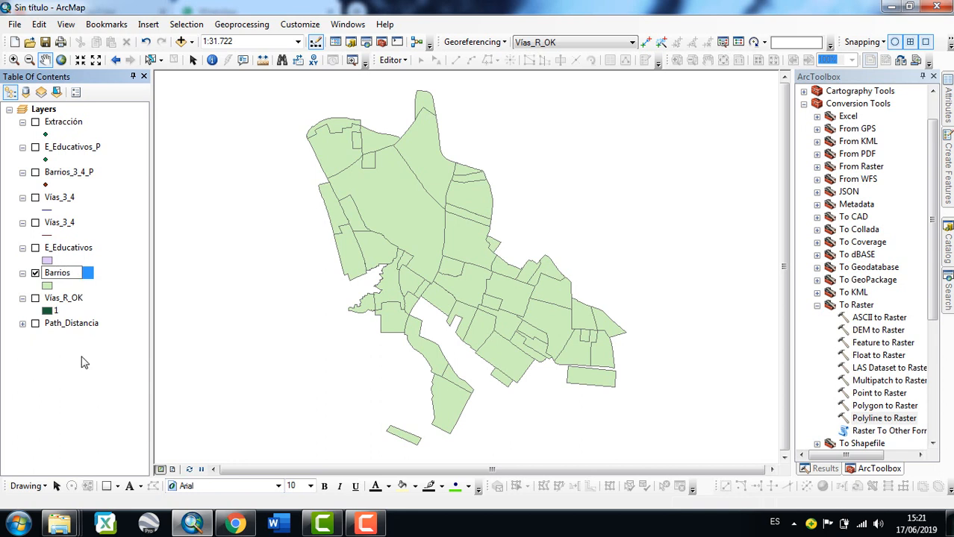
type(" 3_4")
key("Return")
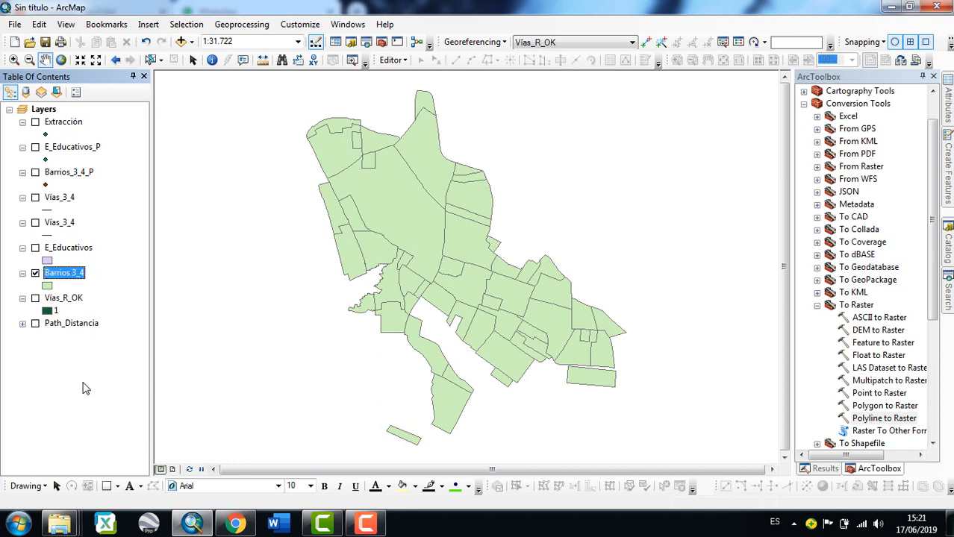
Show the red Vías_3_4 layer and remove the duplicate blue Vías_3_4 layer.
left_click(35, 222)
left_click(60, 198)
right_click(62, 204)
left_click(93, 222)
left_click(67, 201)
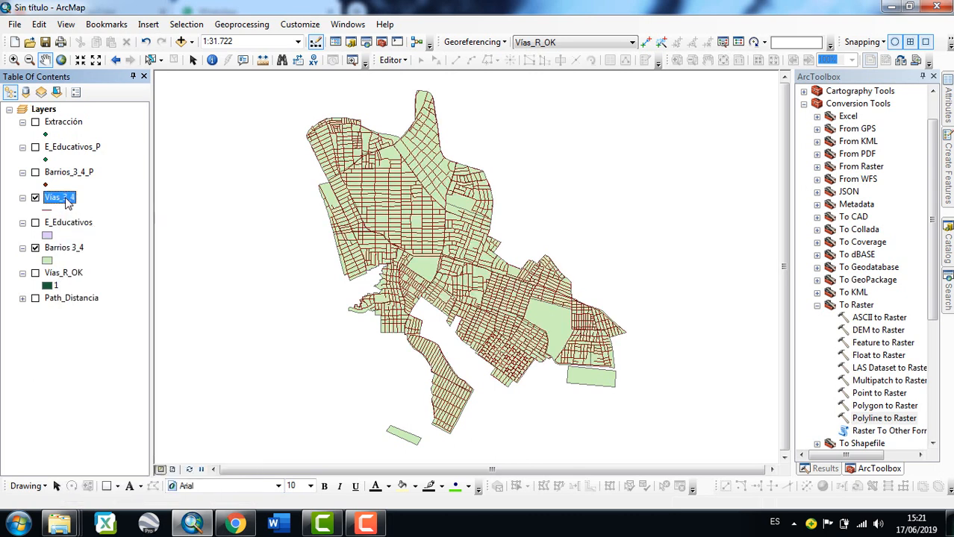
Place Barrios 3_4 directly below Vías_3_4, and show E_Educativos above Vías_3_4.
left_click_drag(64, 247, 63, 216)
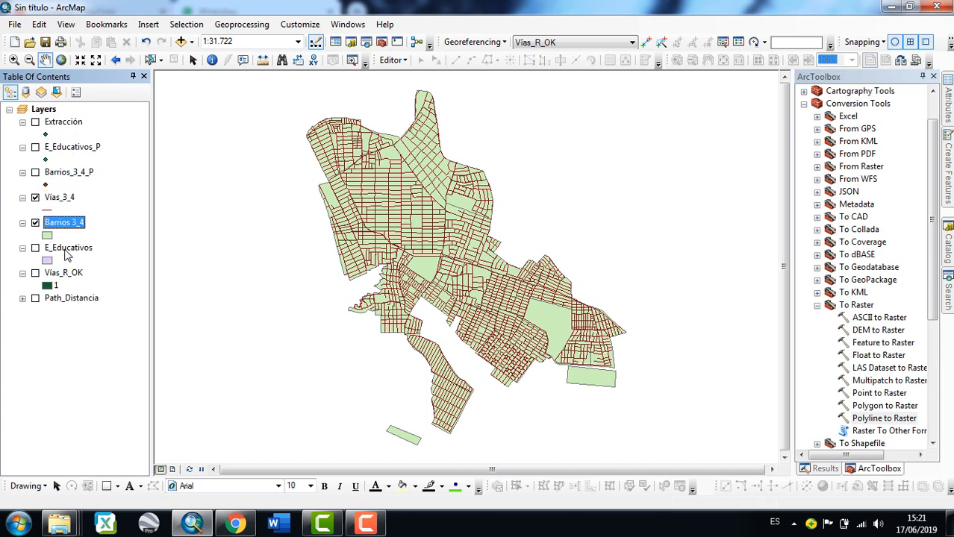
left_click(67, 249)
left_click(35, 248)
left_click_drag(72, 220, 67, 197)
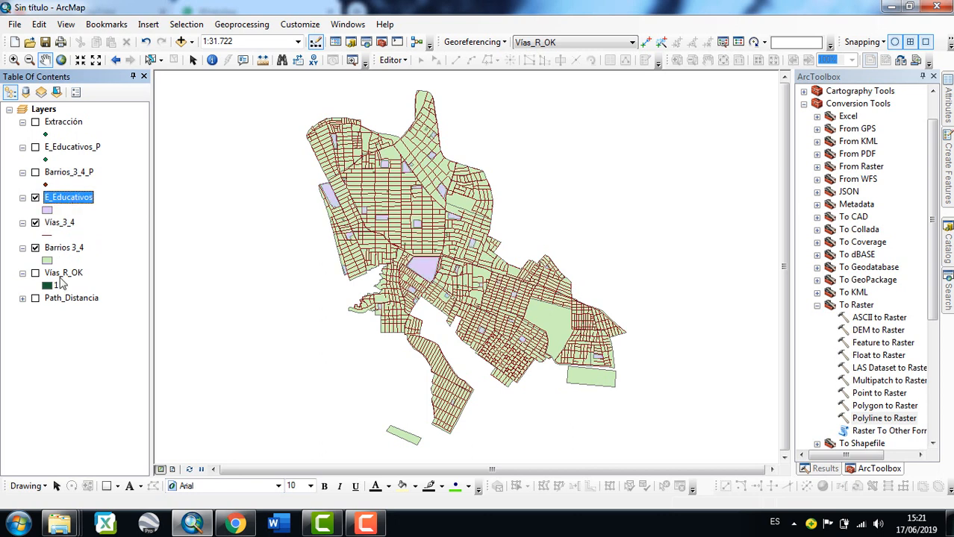
Collapse the legends of Vías_R_OK, Path_Distancia, Barrios_3_4_P, E_Educativos_P and Extracción.
left_click(23, 273)
left_click(23, 285)
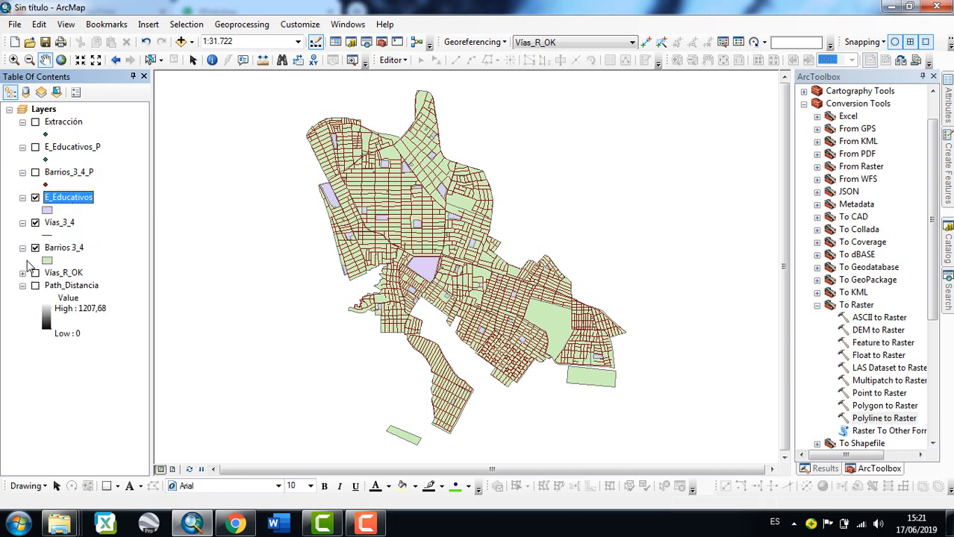
left_click(22, 285)
left_click(22, 172)
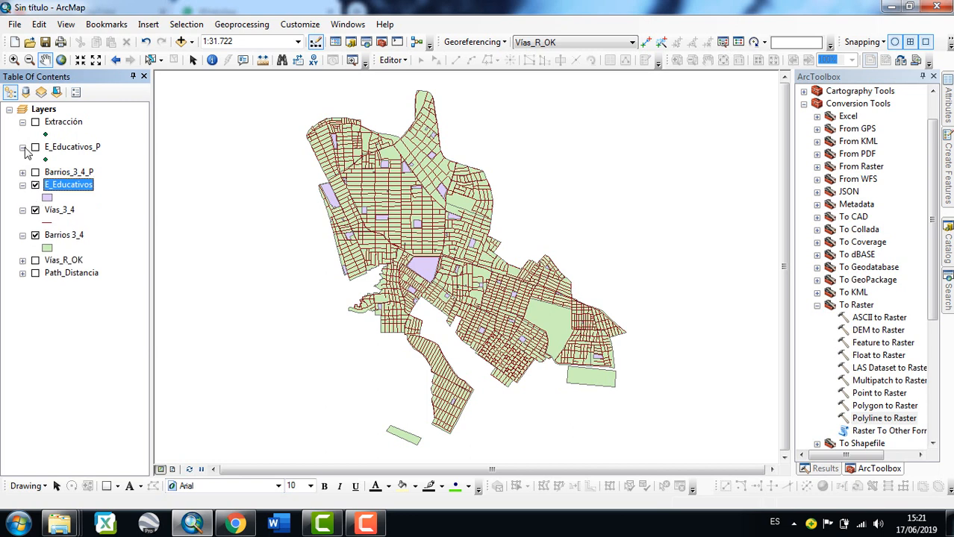
left_click(23, 148)
left_click(23, 122)
Move the hidden layers Barrios_3_4_P, E_Educativos_P and Extracción below Path_Distancia at the end of the layer order.
left_click(65, 147)
left_click_drag(63, 280, 63, 251)
left_click_drag(71, 135, 87, 257)
left_click_drag(73, 127, 67, 282)
left_click(67, 126)
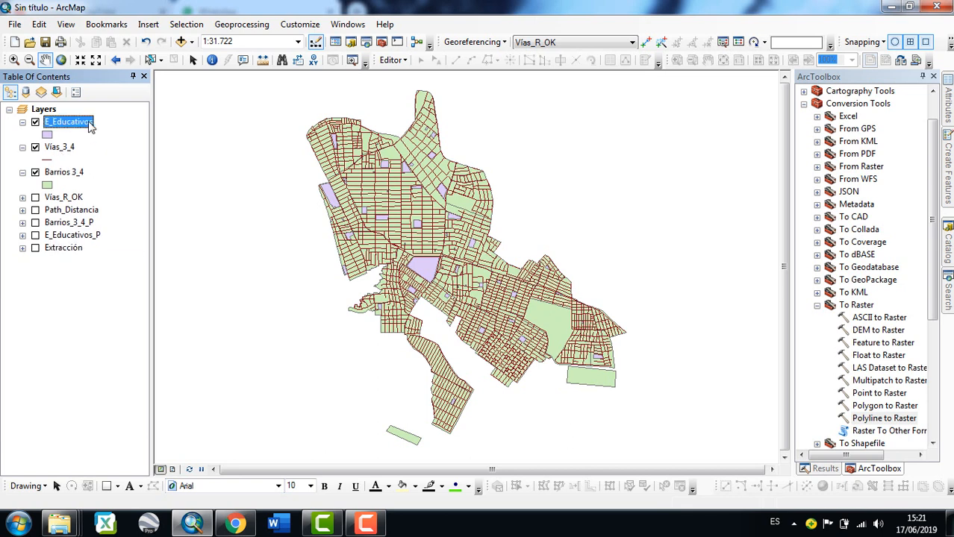
left_click(70, 148)
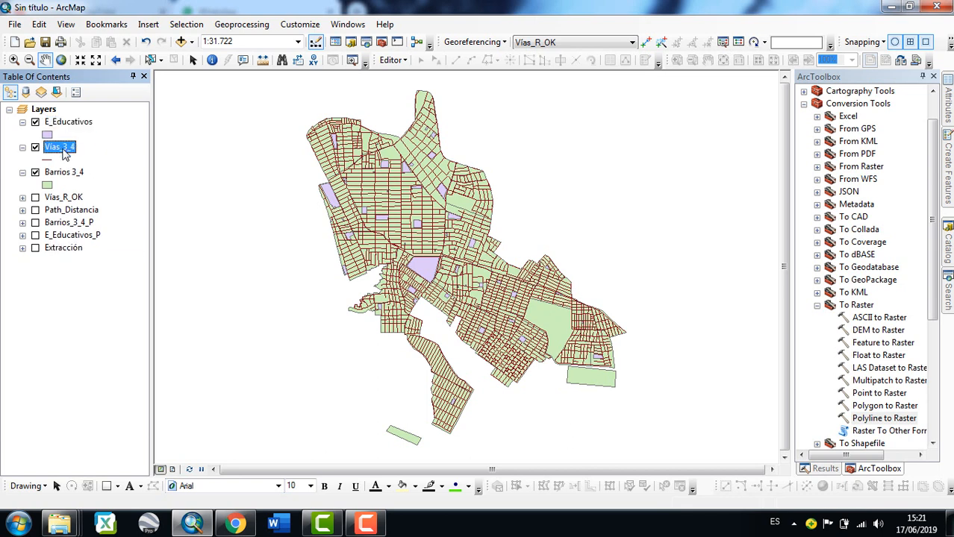
left_click(74, 174)
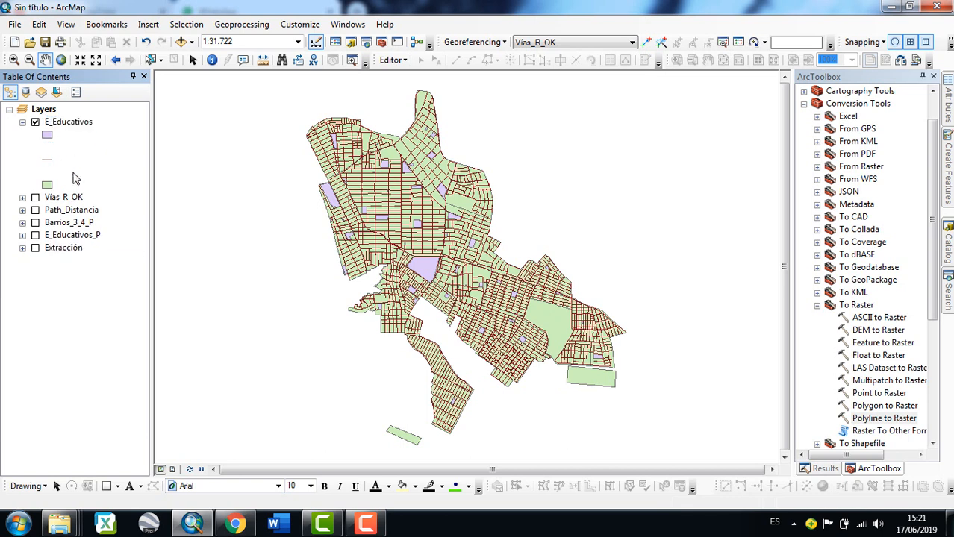
left_click(67, 370)
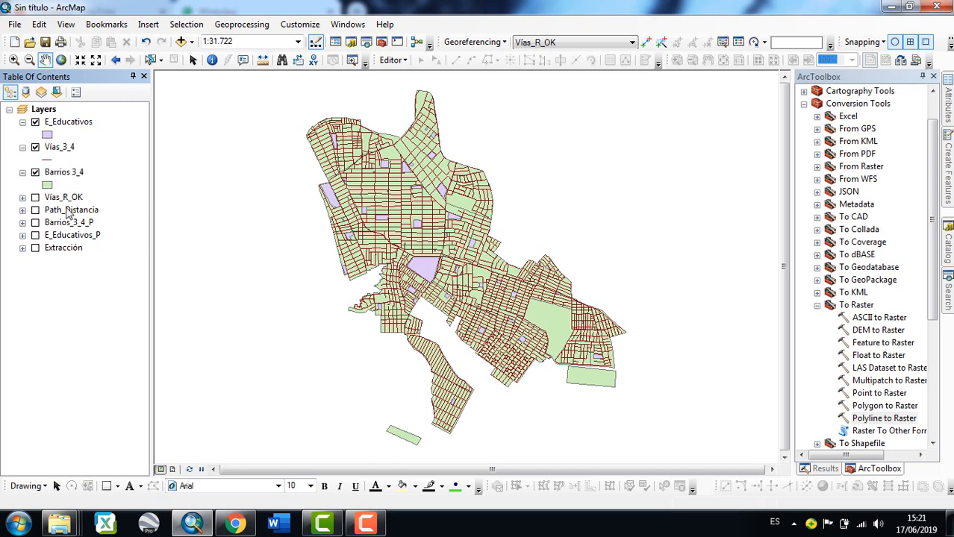
Collapse Conversion Tools and expand the Features toolset within Data Management Tools.
left_click(72, 126)
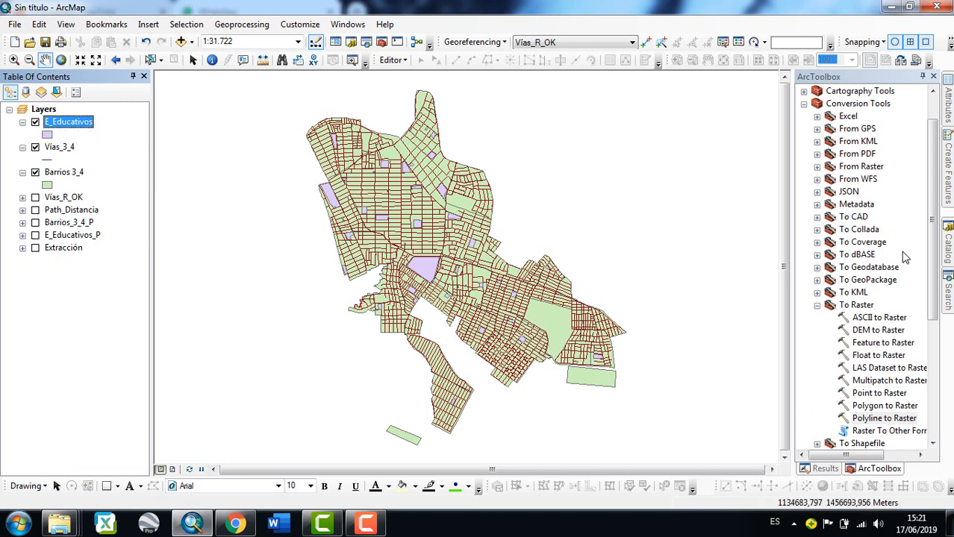
left_click_drag(932, 213, 943, 188)
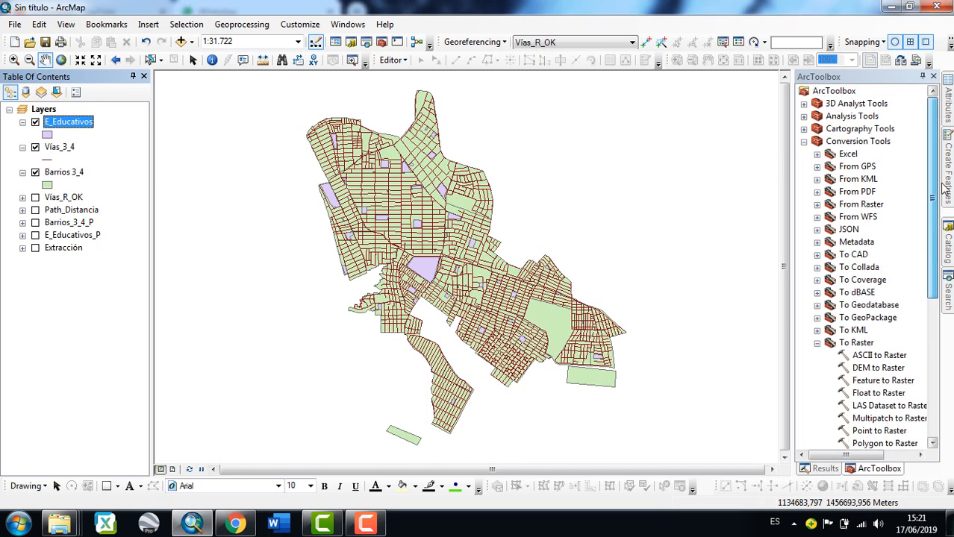
left_click(847, 143)
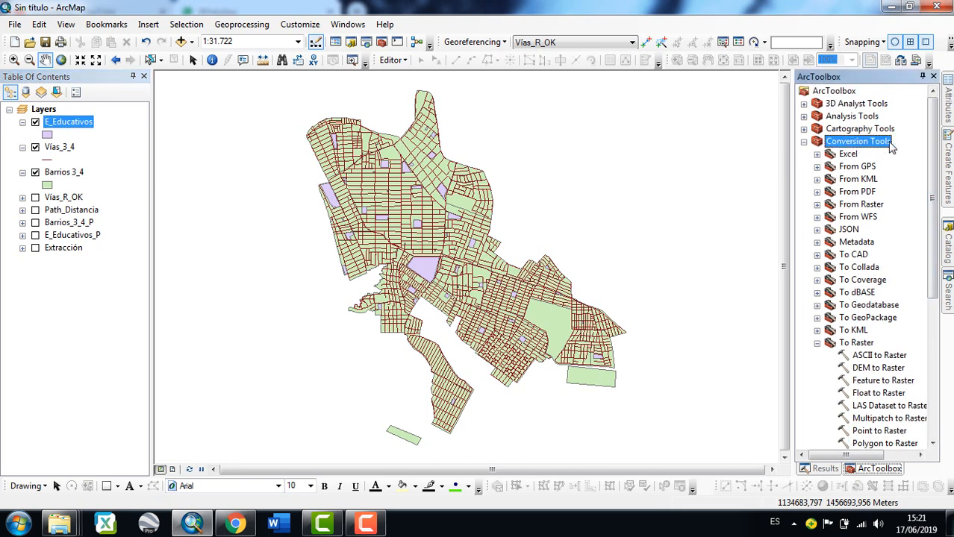
left_click(803, 142)
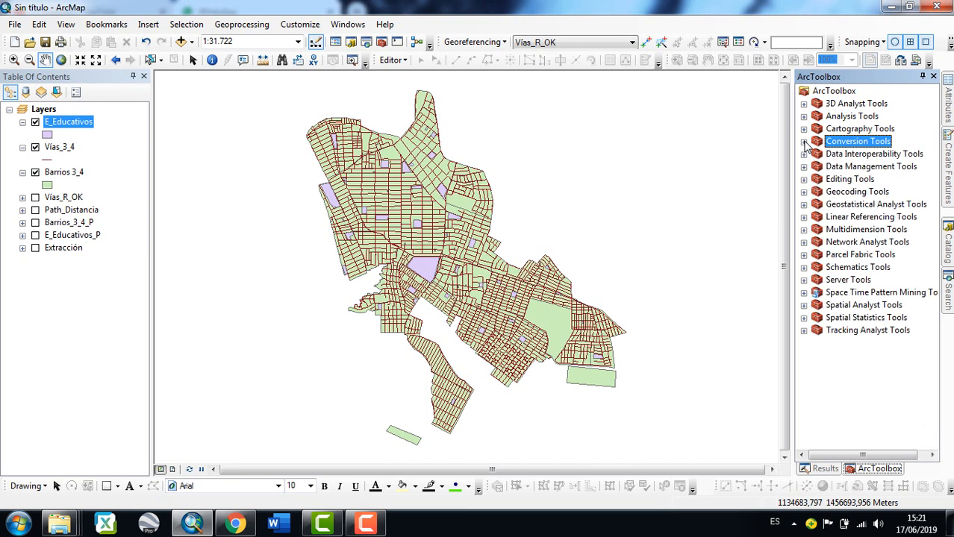
left_click(803, 166)
left_click(817, 180)
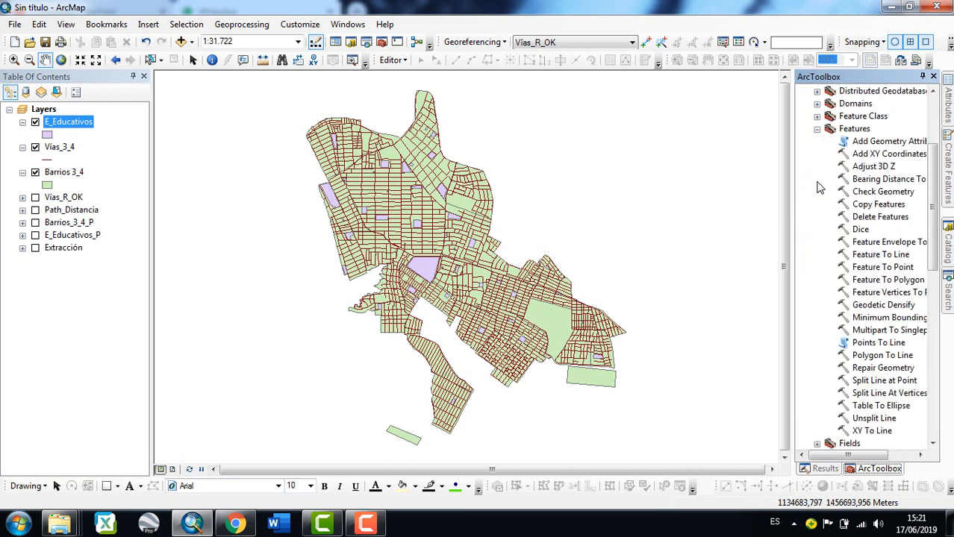
Set up Feature To Point with E_Educativos as the input features, and close the tool without running it.
left_click(878, 269)
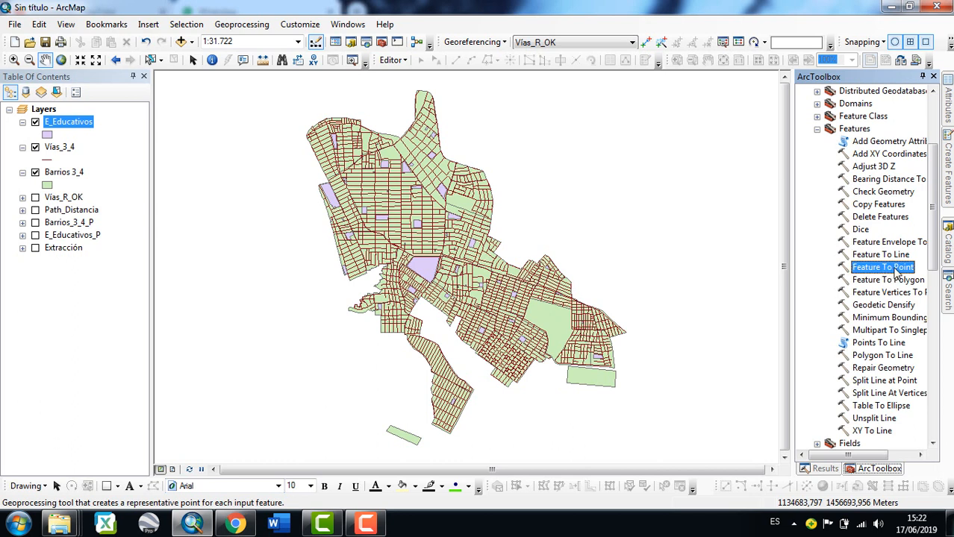
double_click(880, 269)
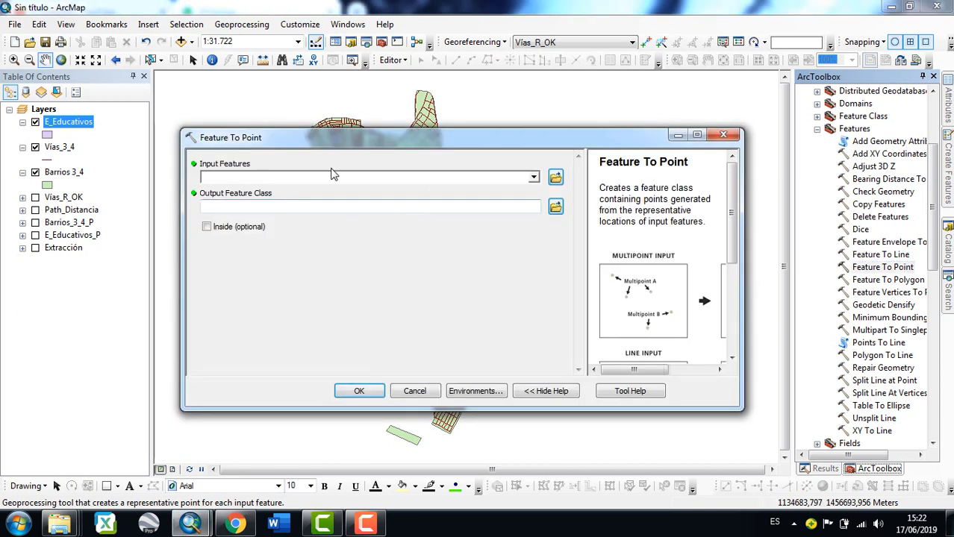
left_click(534, 177)
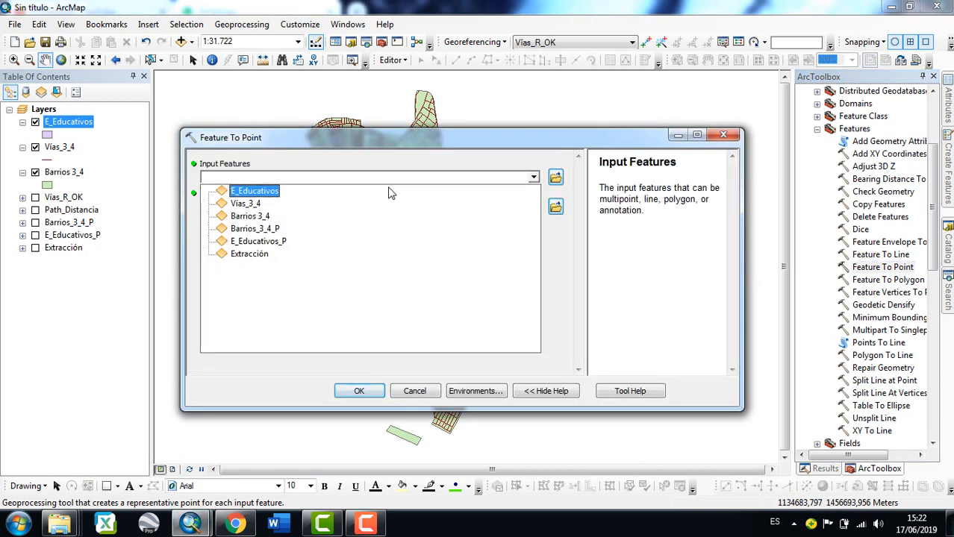
left_click(258, 191)
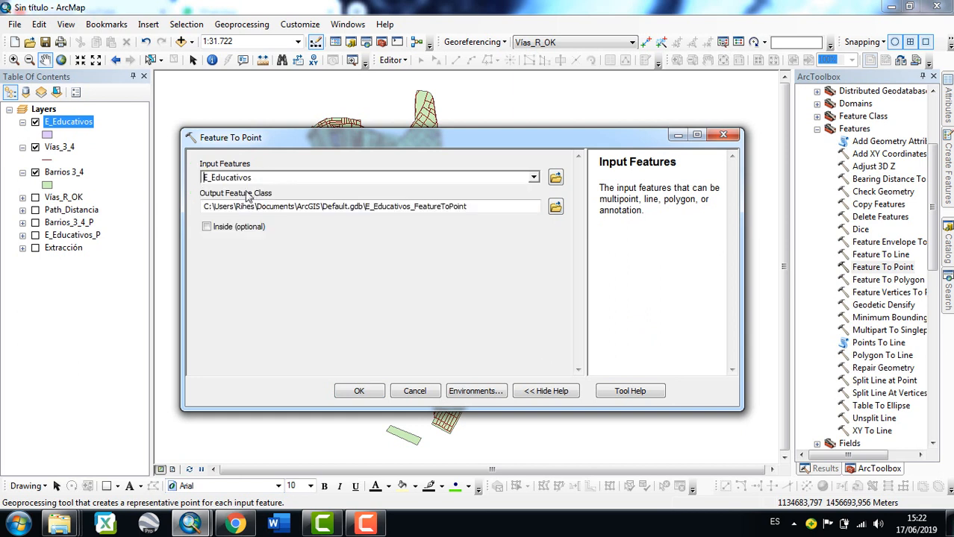
left_click_drag(465, 206, 357, 206)
left_click(379, 244)
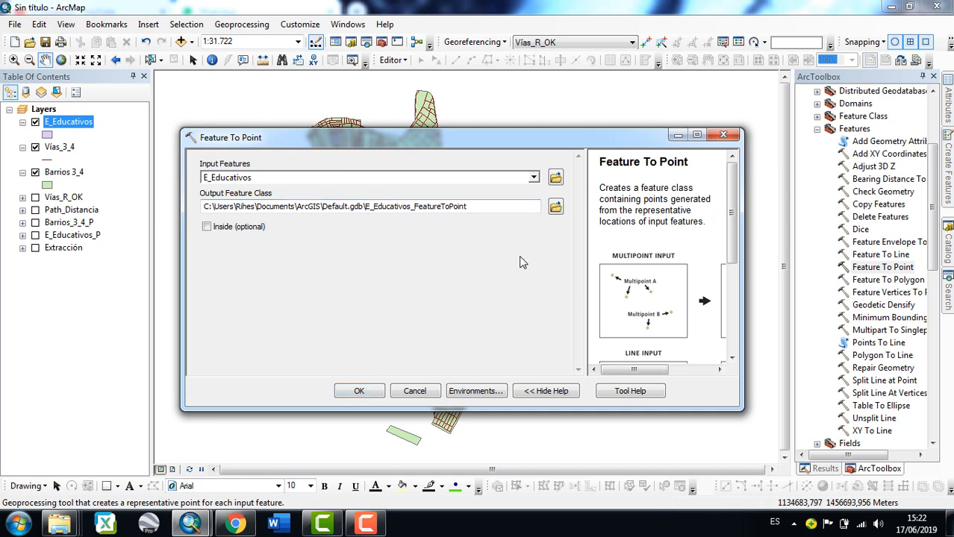
left_click(728, 140)
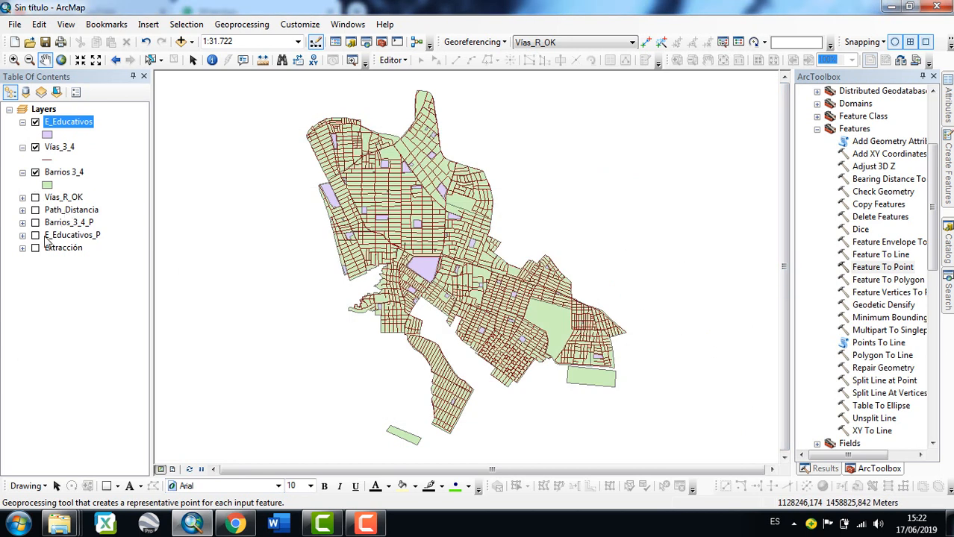
Move E_Educativos_P to the top of the layer order with its legend expanded, and hide the E_Educativos polygons.
left_click_drag(73, 235, 80, 121)
left_click(35, 134)
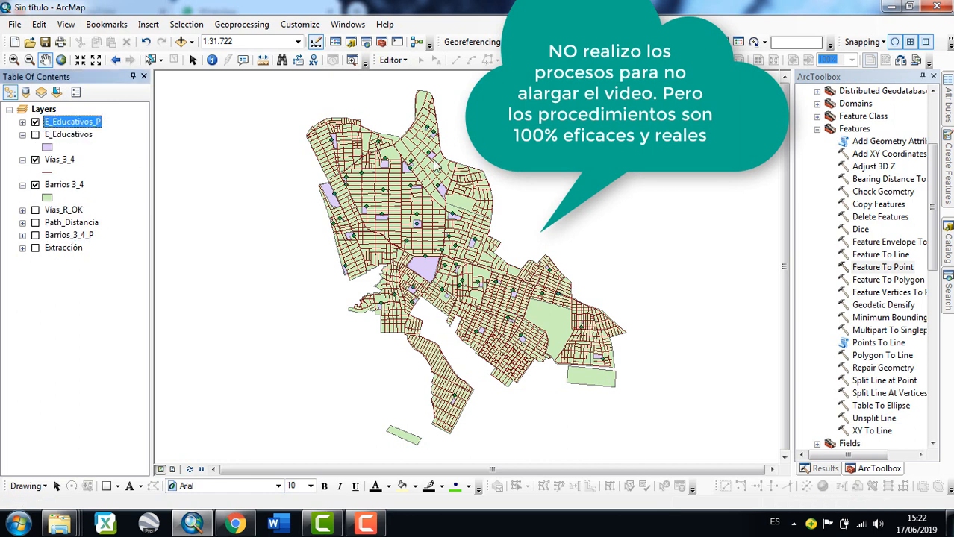
left_click(22, 122)
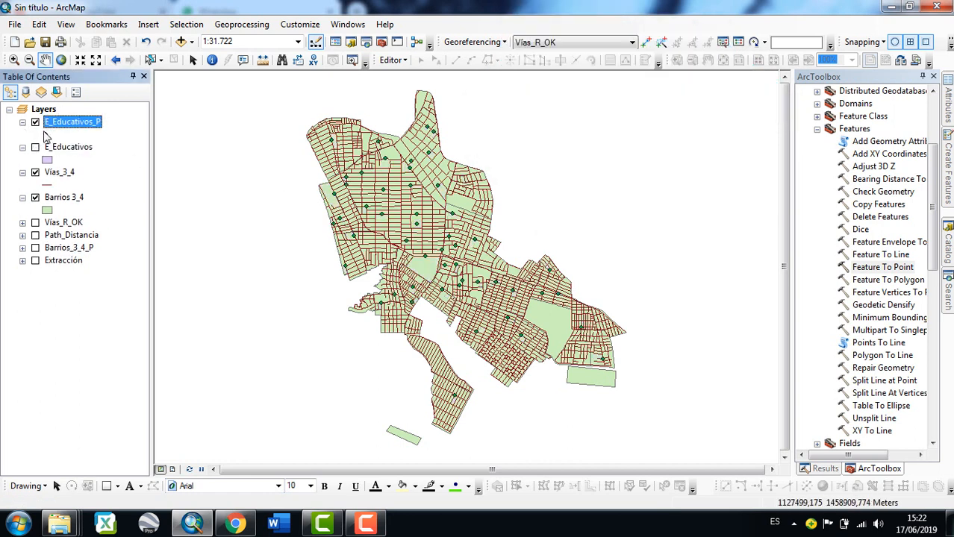
Change the point symbol of E_Educativos_P to a large black circle.
left_click(44, 134)
left_click(450, 239)
left_click(558, 407)
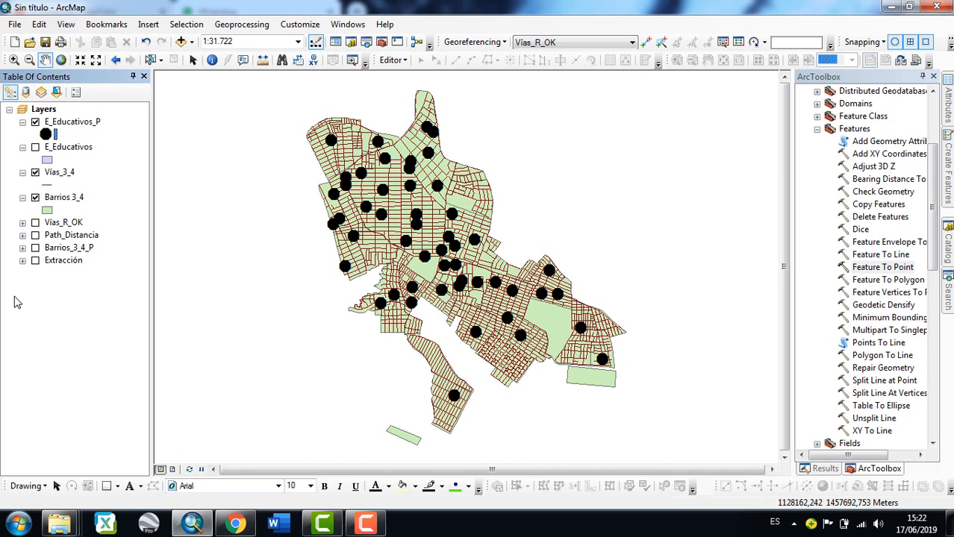
Reduce the size of the black circle symbol of E_Educativos_P, keep that layer shown, and hide the Barrios 3_4 layer.
left_click(35, 122)
left_click(56, 136)
left_click(618, 232)
left_click(618, 232)
left_click(618, 233)
left_click(618, 233)
left_click(618, 232)
left_click(558, 407)
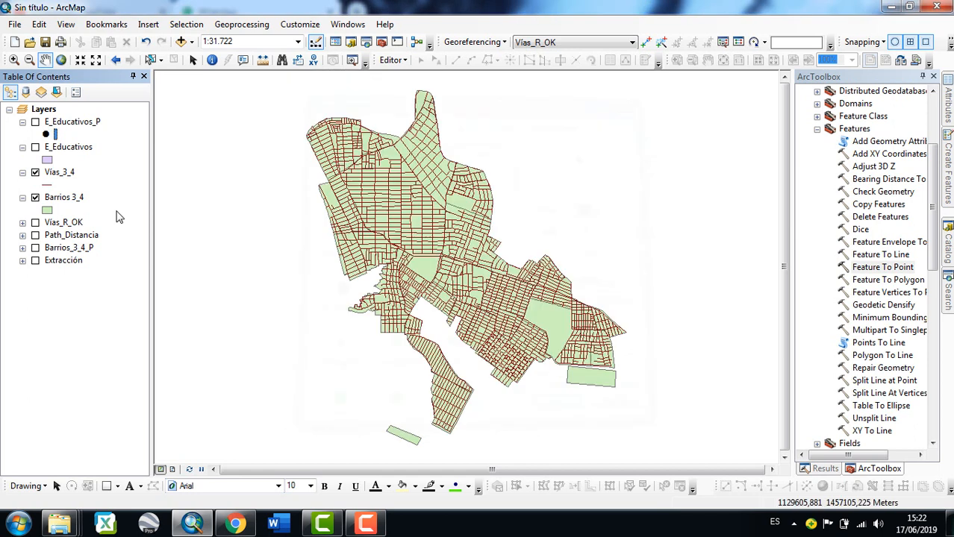
left_click(35, 121)
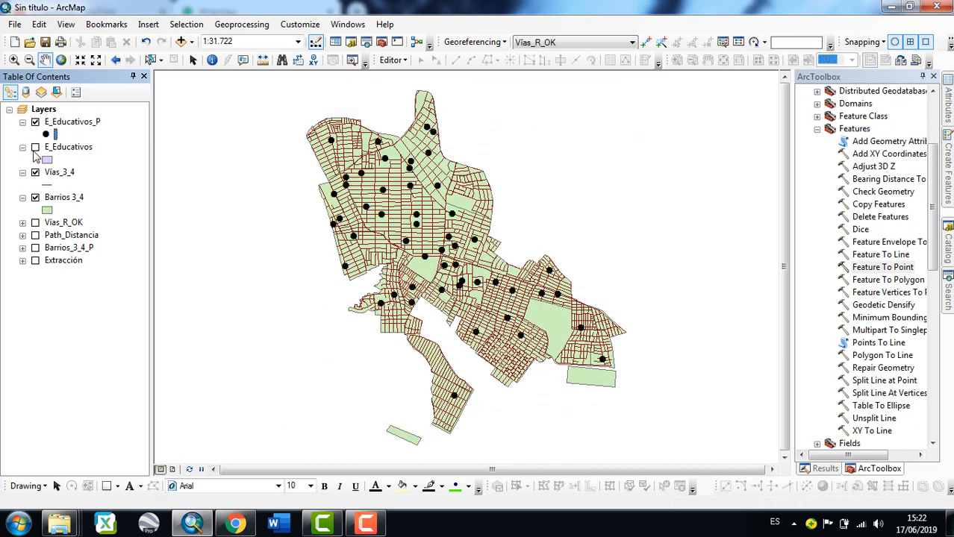
left_click(36, 198)
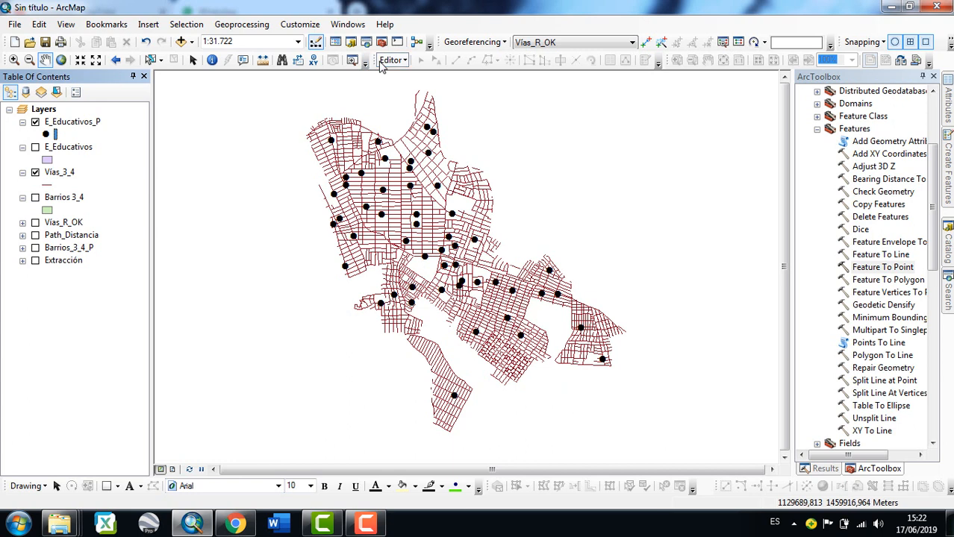
Start an edit session on the E_Educativos_P layer.
left_click(385, 61)
left_click(81, 123)
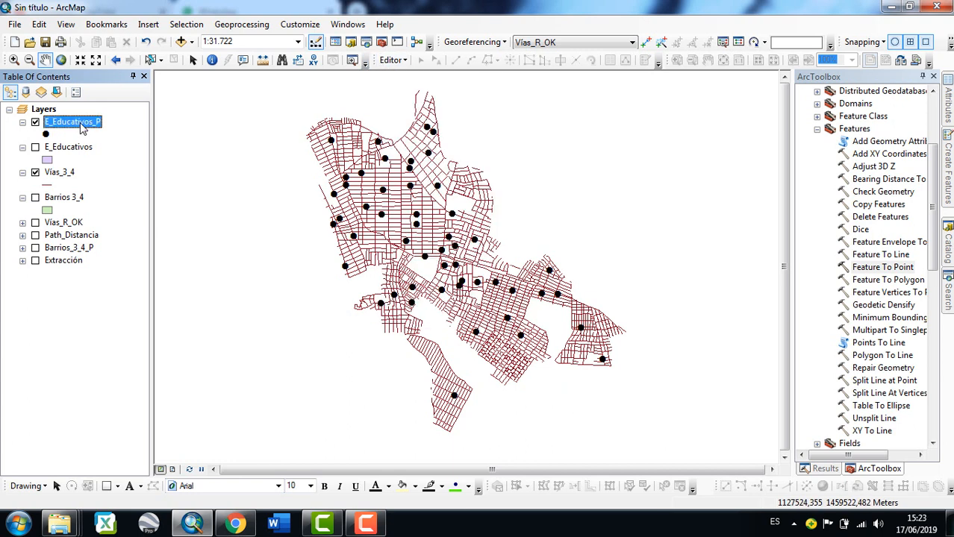
left_click(385, 62)
left_click(405, 75)
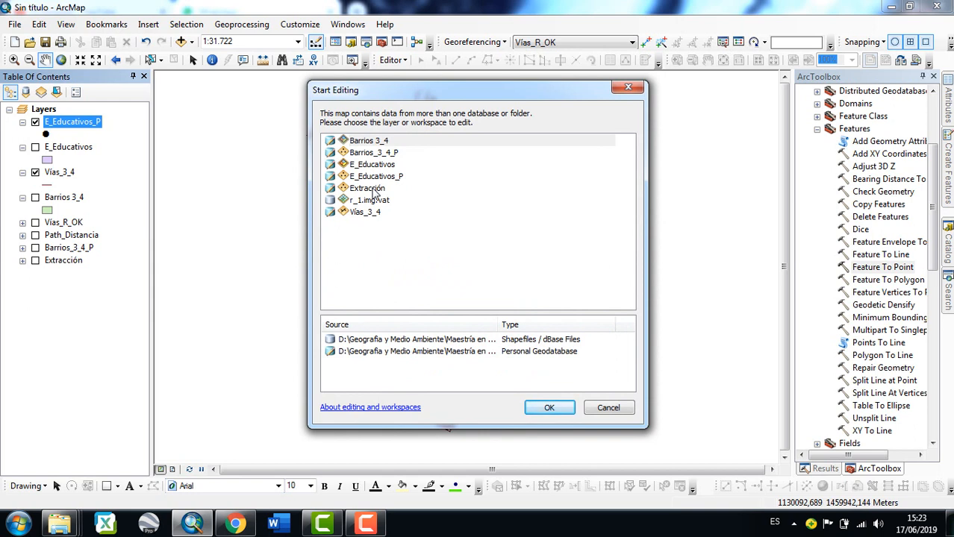
left_click(366, 179)
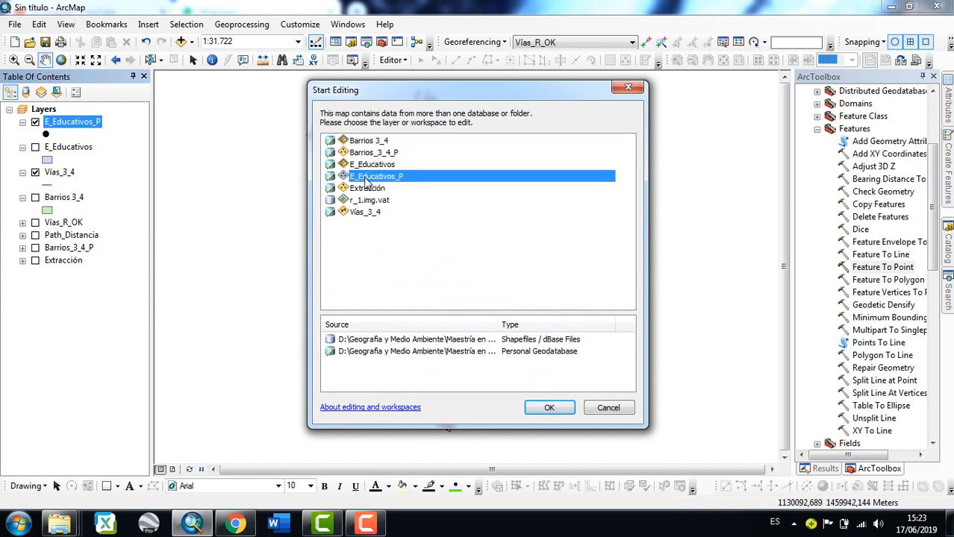
left_click(546, 411)
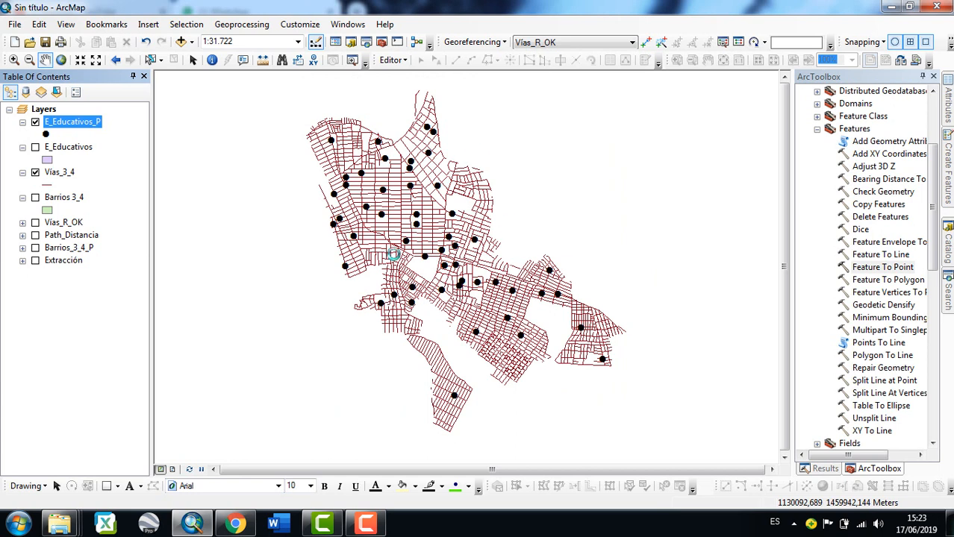
left_click(563, 413)
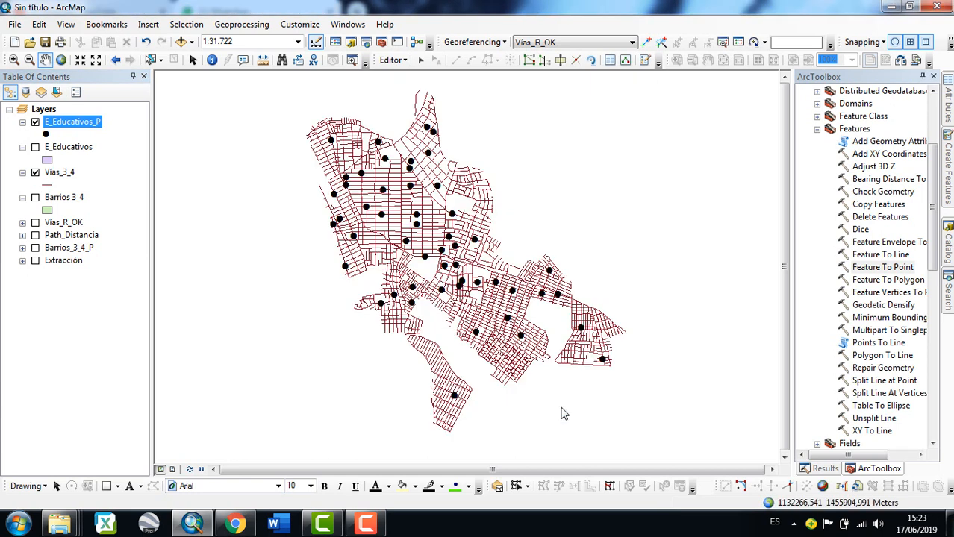
Move an educational facility point in the northern part of the network off its road into the block just west of it.
left_click(13, 60)
left_click_drag(295, 112, 447, 206)
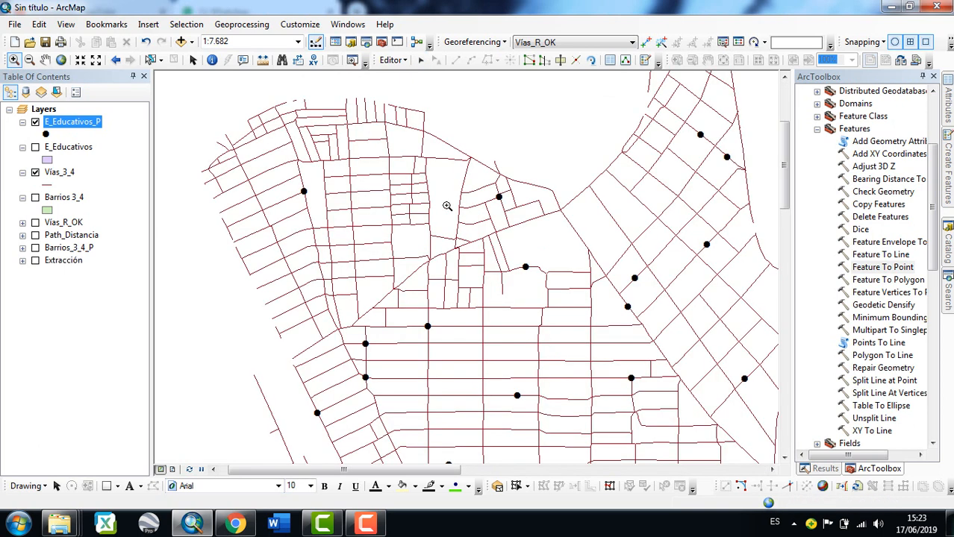
left_click_drag(291, 162, 583, 303)
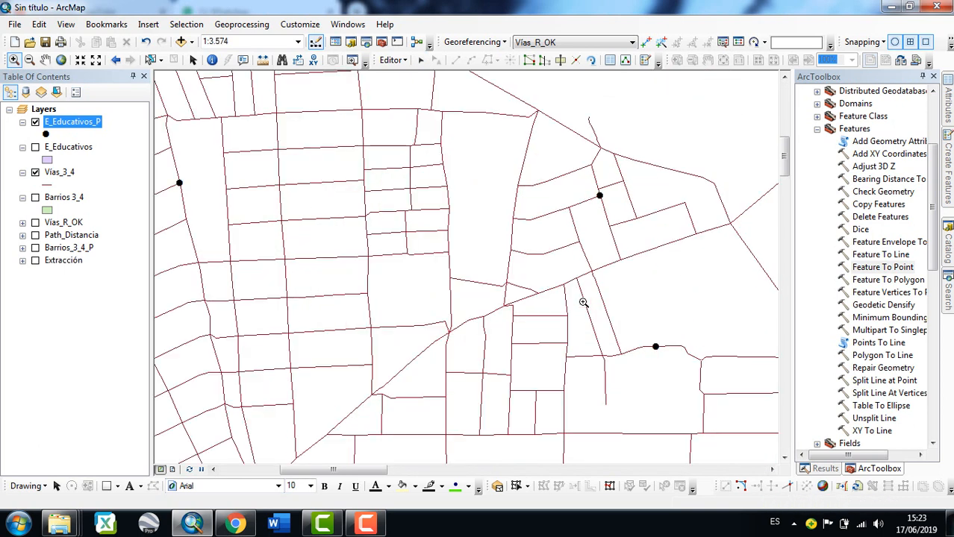
left_click(422, 60)
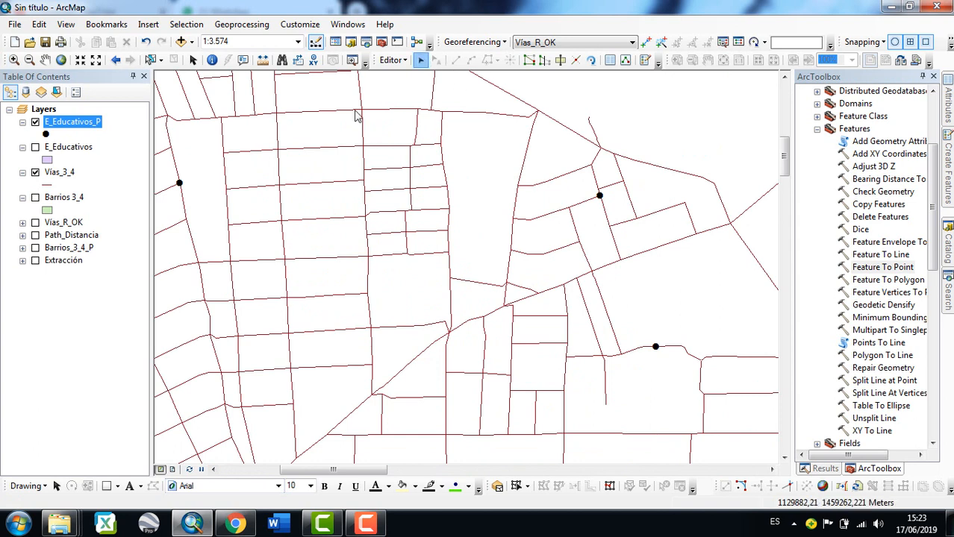
left_click(599, 197)
left_click_drag(599, 197, 558, 192)
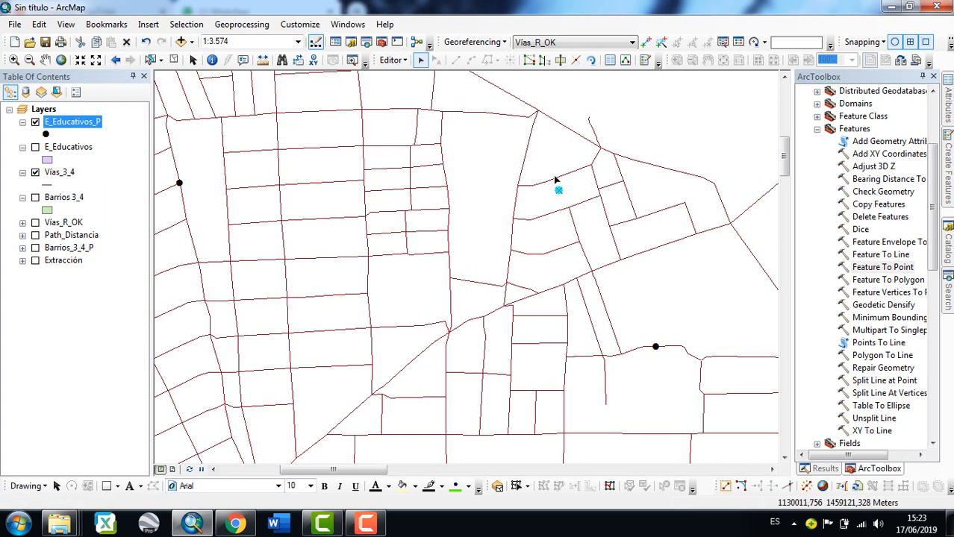
left_click(543, 192)
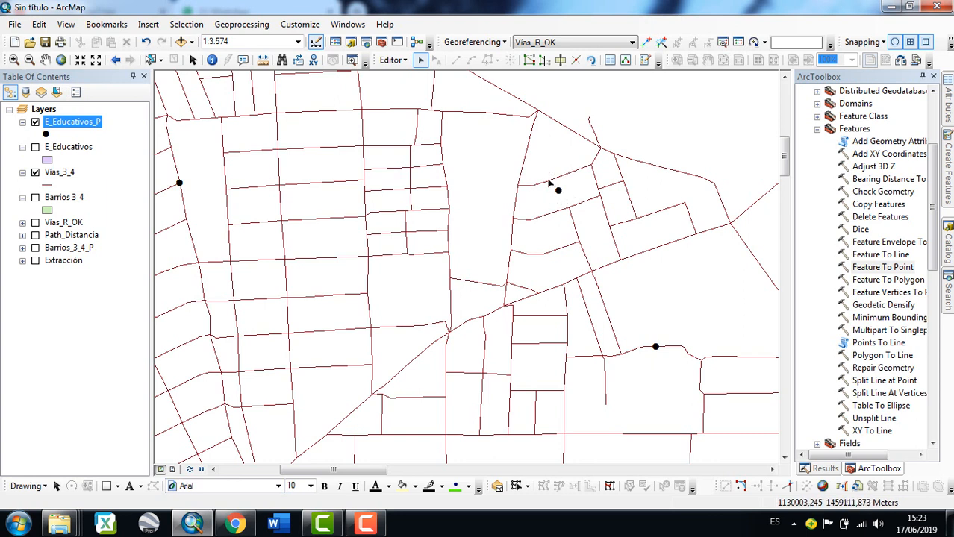
Move the displaced facility point onto the short road segment northeast of it.
left_click(558, 191)
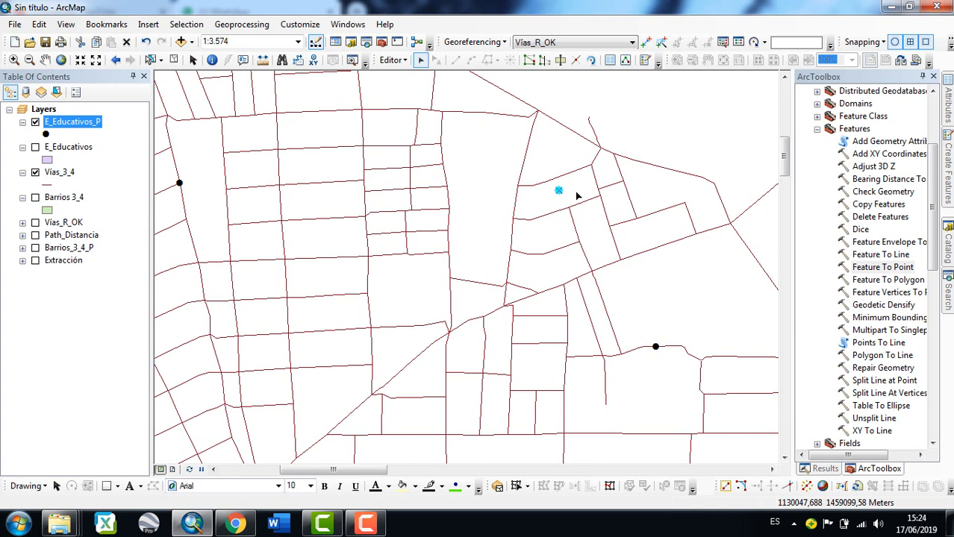
left_click_drag(558, 192, 593, 178)
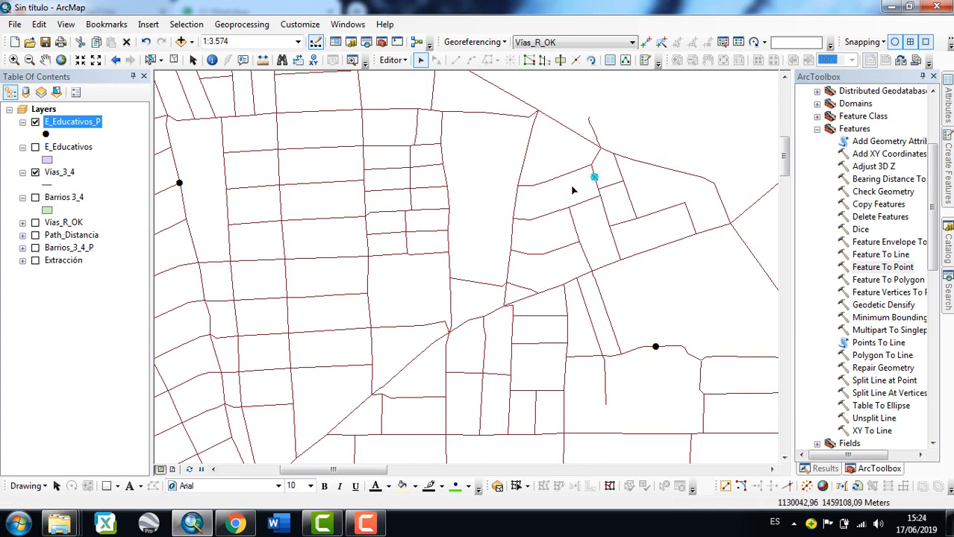
left_click(573, 190)
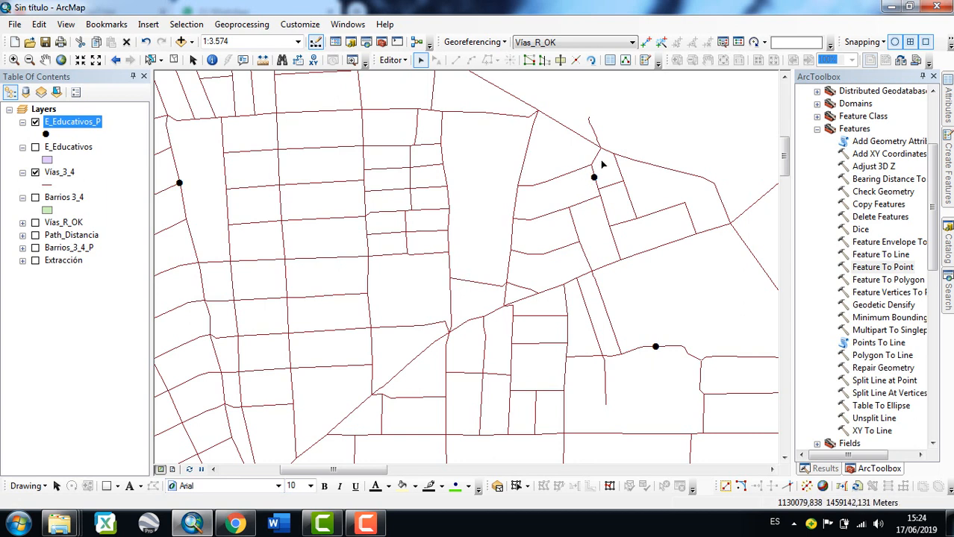
Move the next facility point to the southeast off its road into the open block, and place it back on the road.
left_click(656, 348)
double_click(656, 348)
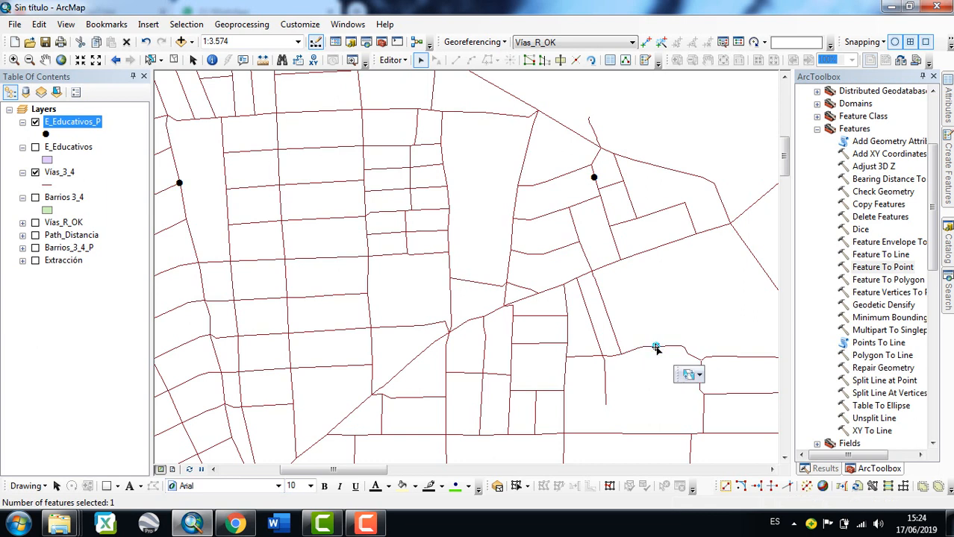
left_click_drag(655, 347, 679, 299)
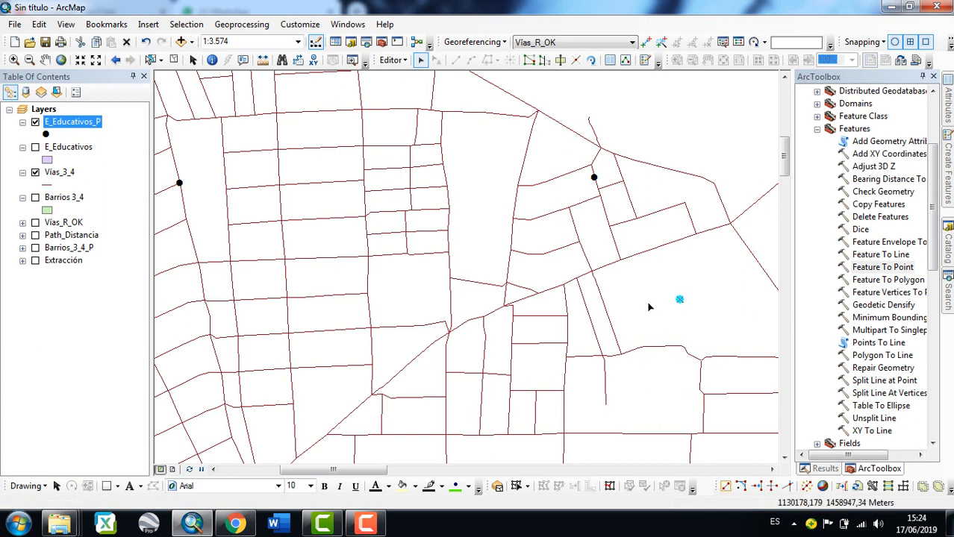
left_click(659, 300)
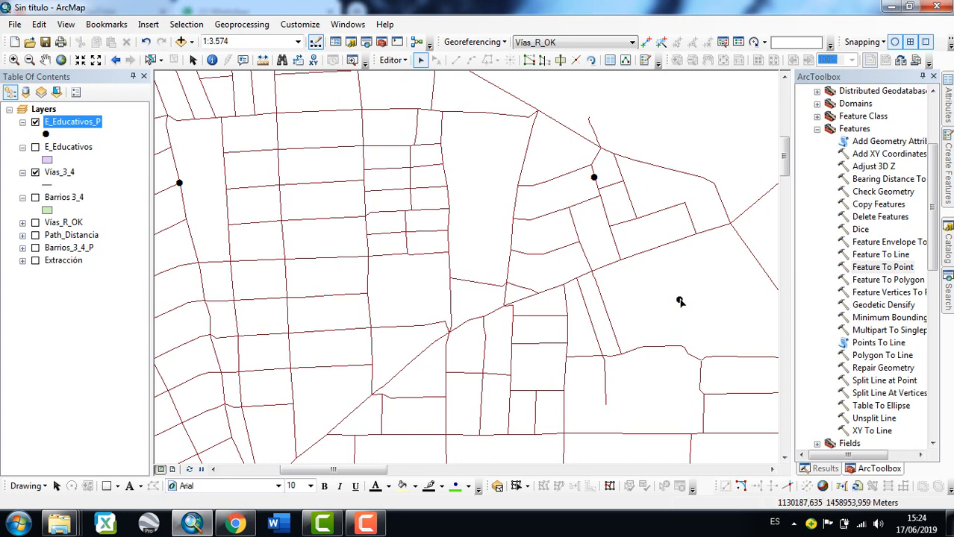
left_click(679, 301)
left_click_drag(679, 301, 655, 346)
left_click(652, 378)
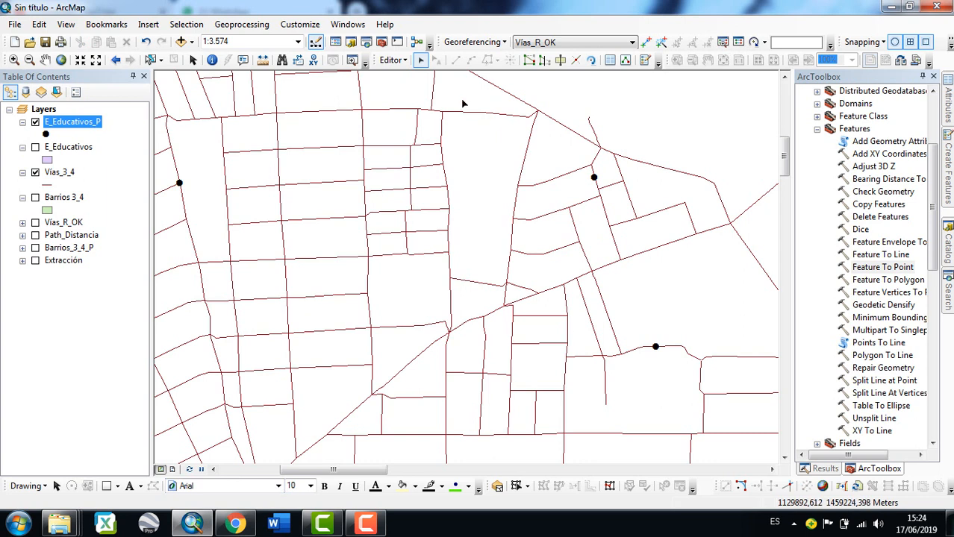
Stop the edit session on E_Educativos_P without saving the point moves.
left_click(398, 60)
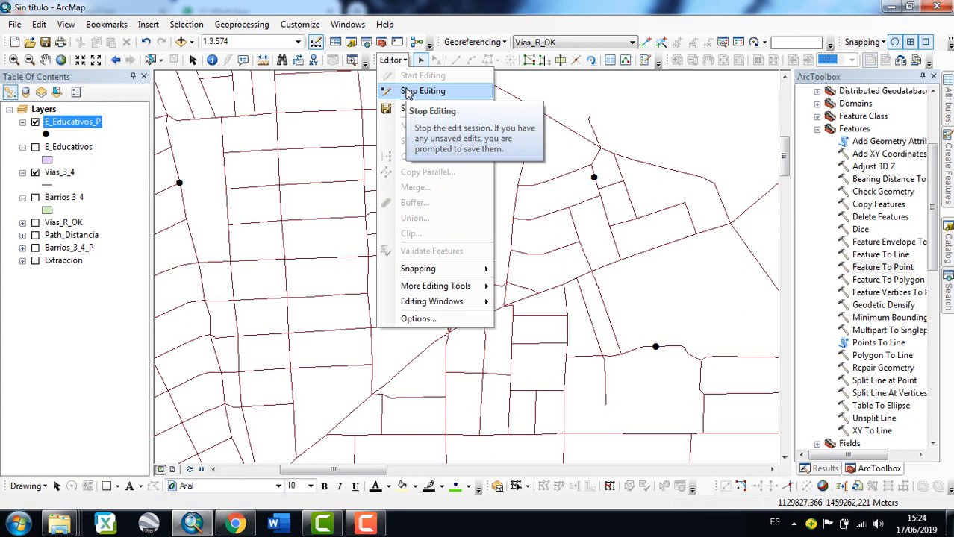
left_click(408, 91)
left_click(492, 308)
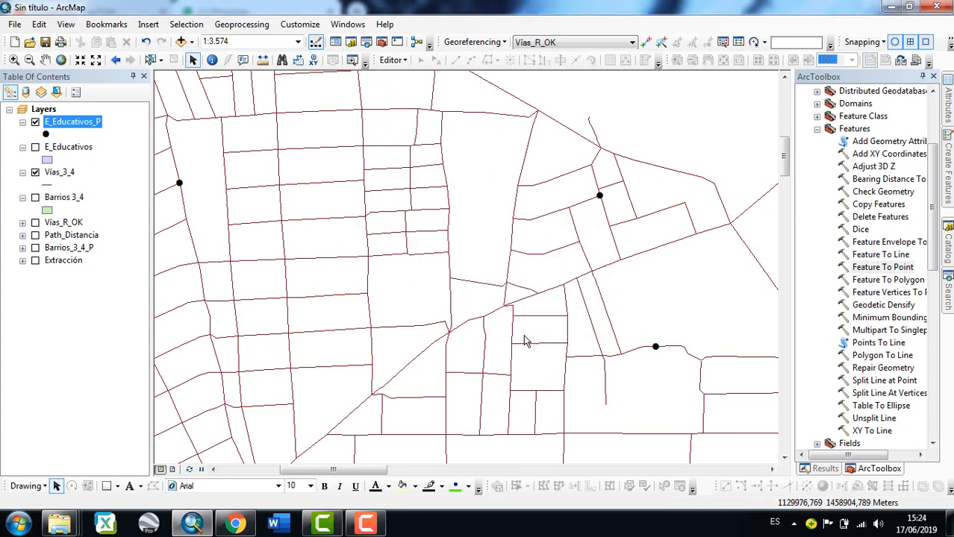
Select the Vías_3_4 layer and hide E_Educativos_P so only the roads are displayed.
left_click(61, 60)
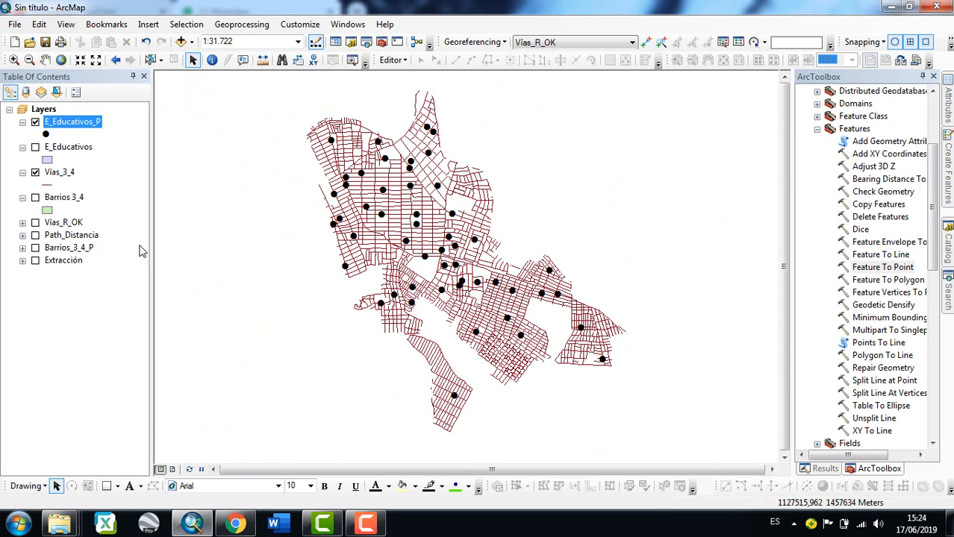
left_click(59, 173)
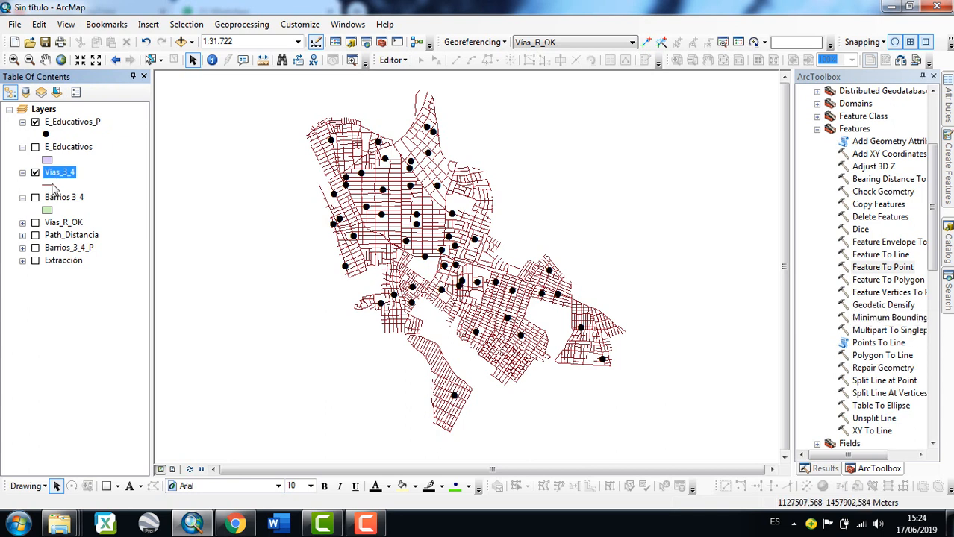
left_click(35, 122)
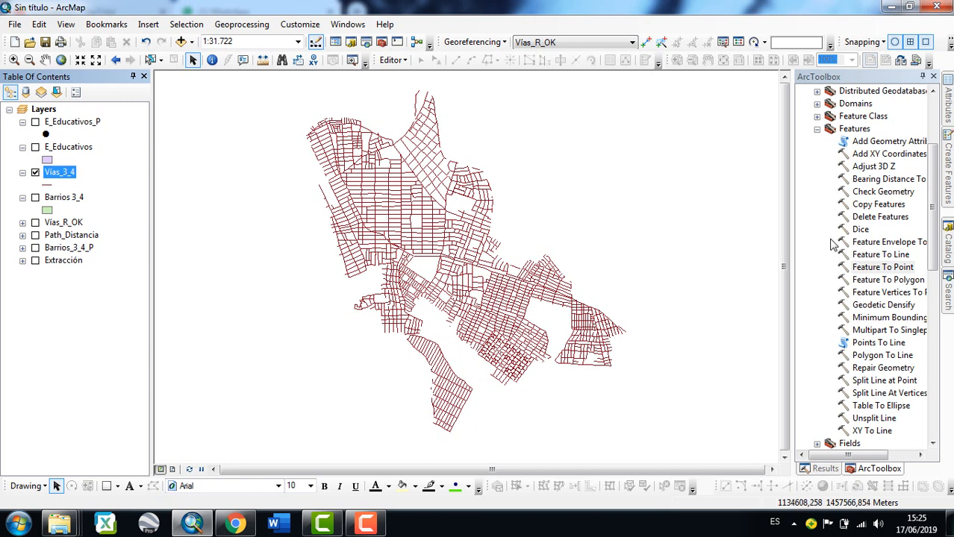
Collapse the Features toolset and Data Management Tools, and expand Conversion Tools to reach its To Raster toolset.
left_click(817, 129)
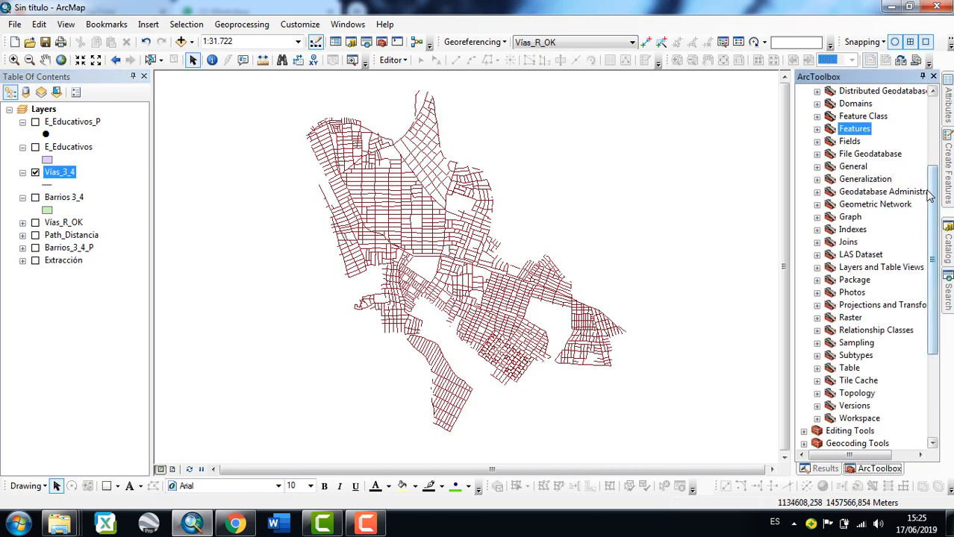
scroll(934, 200, "down", 4)
scroll(867, 144, "up", 6)
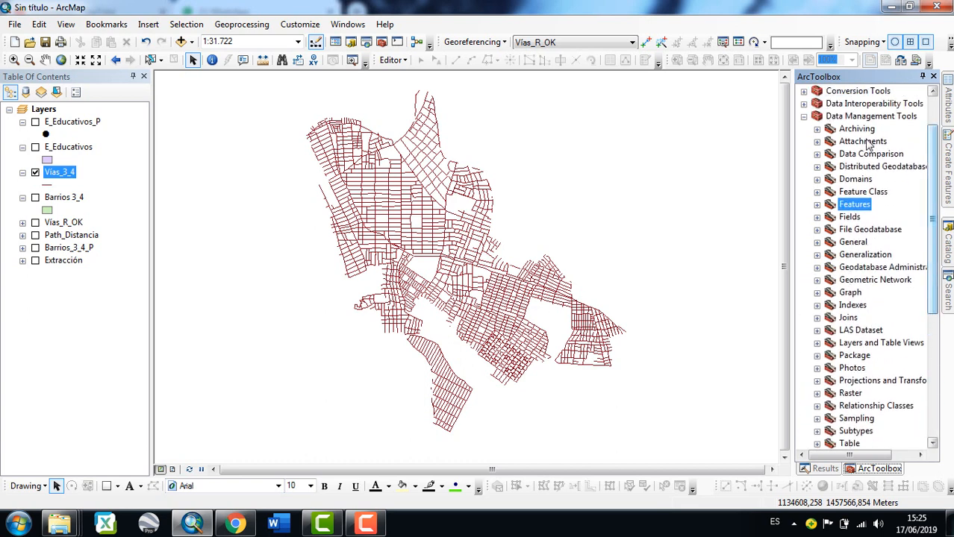
left_click(804, 116)
left_click(804, 141)
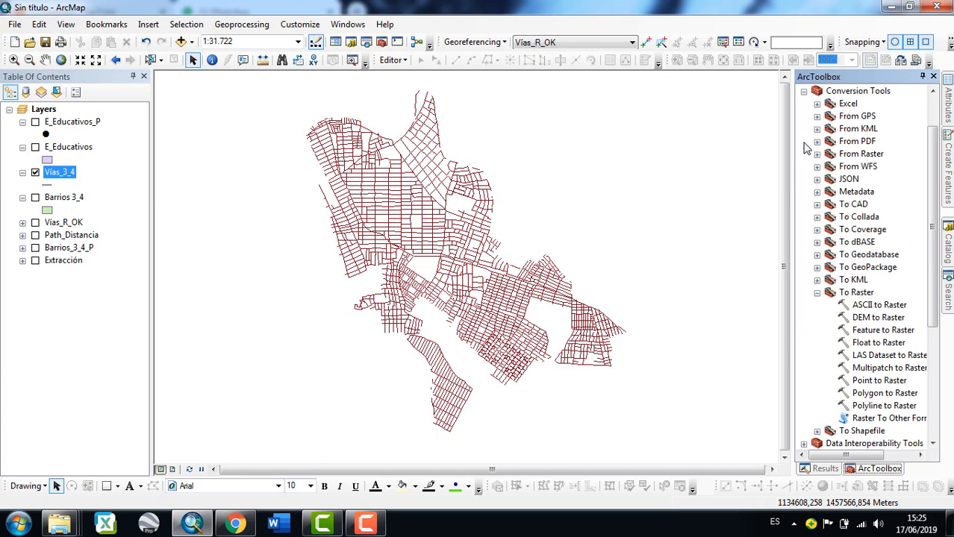
left_click(860, 93)
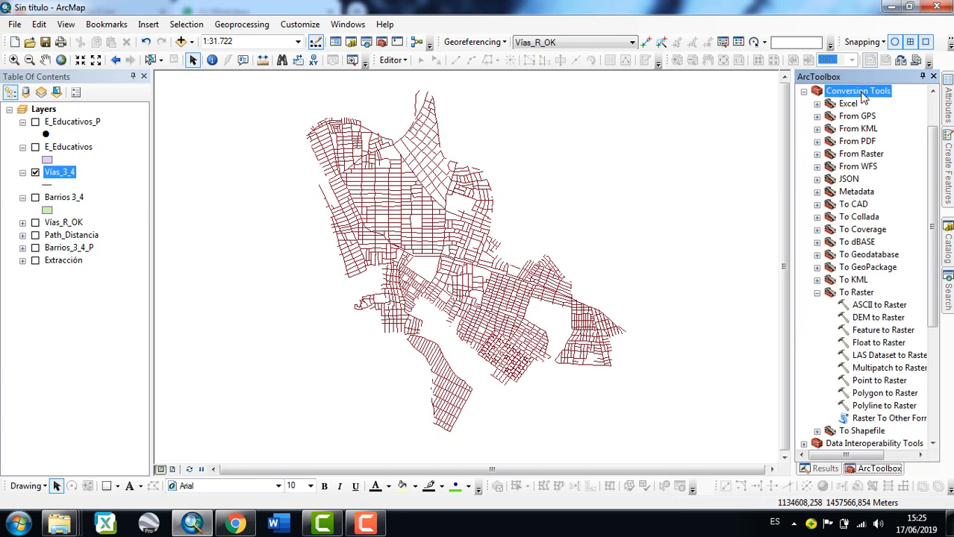
left_click(856, 292)
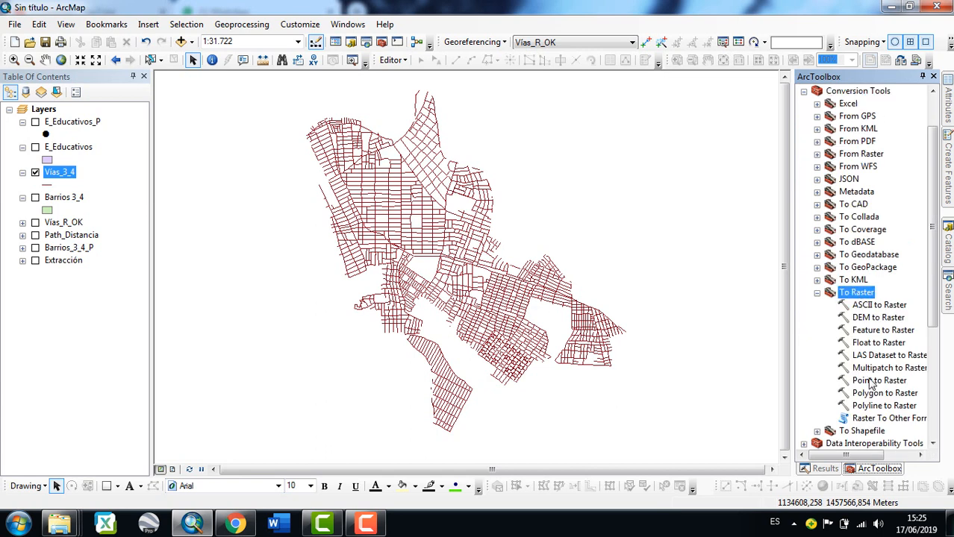
Set up Polyline to Raster for Vías_3_4 with value field OBJECTID and cell size 7, and close it without running.
double_click(873, 406)
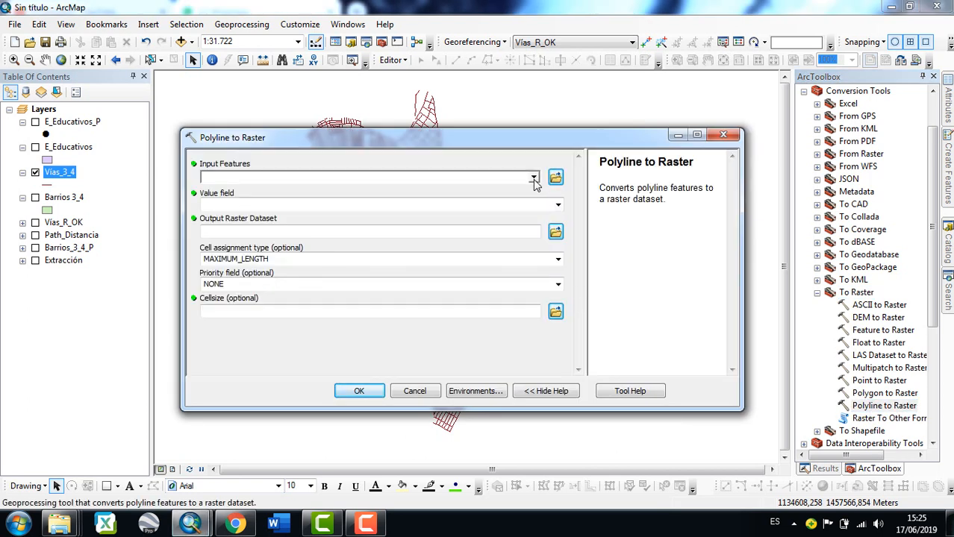
left_click(533, 179)
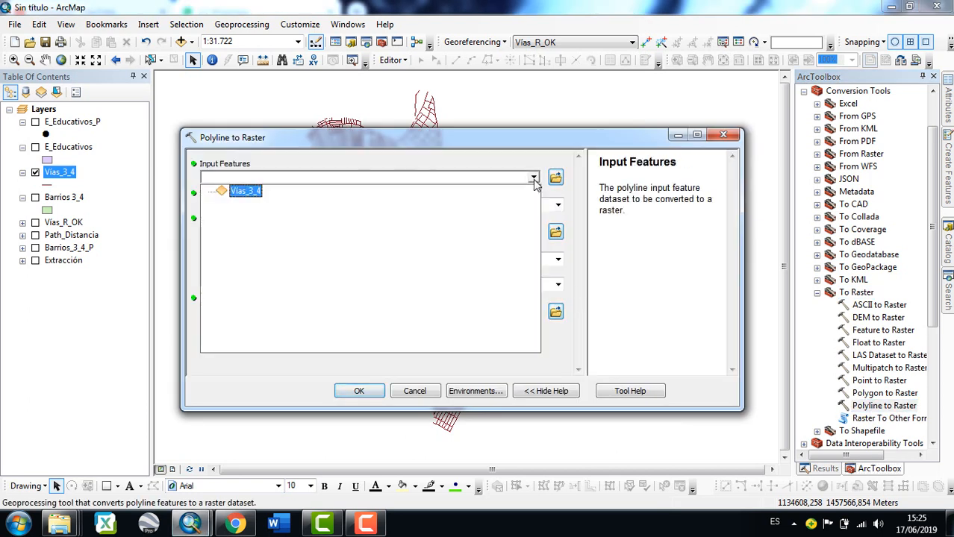
left_click(247, 192)
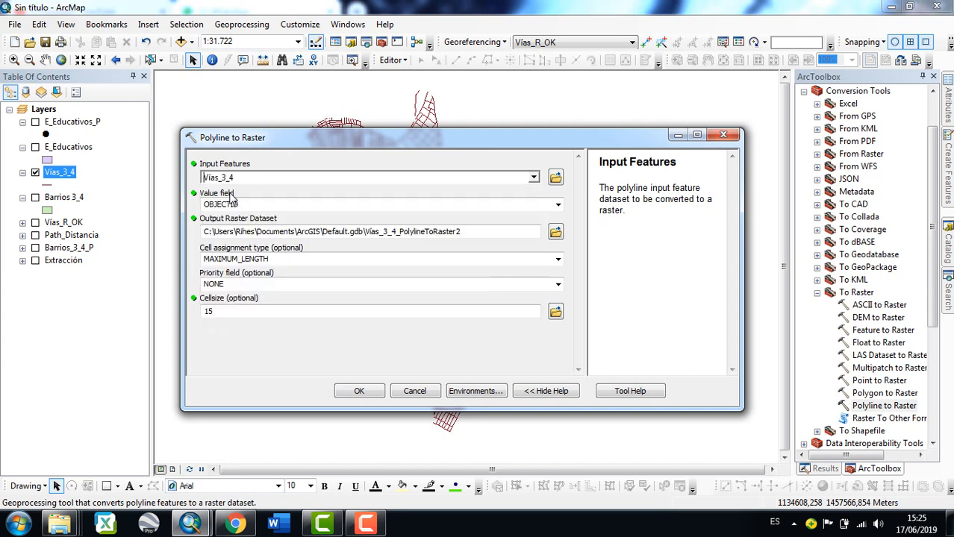
left_click(558, 207)
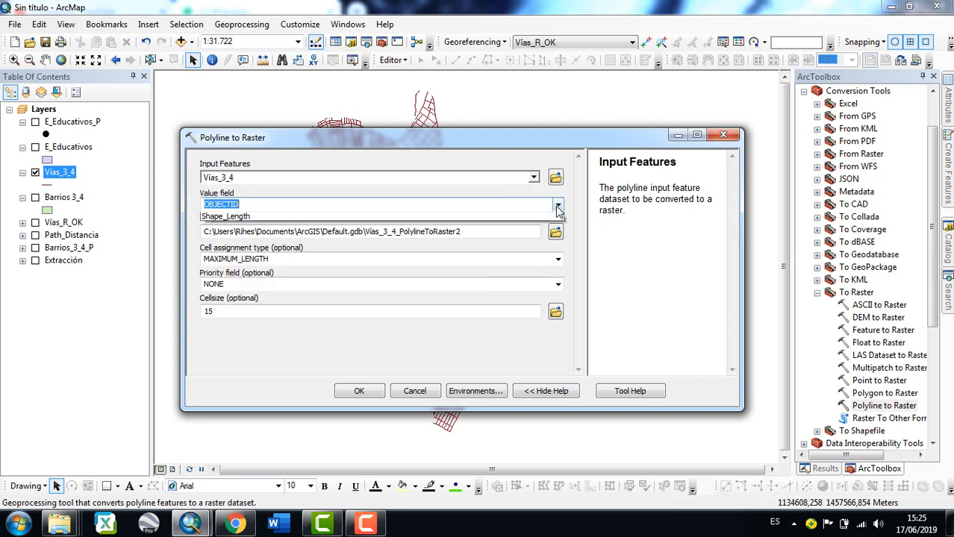
left_click(557, 209)
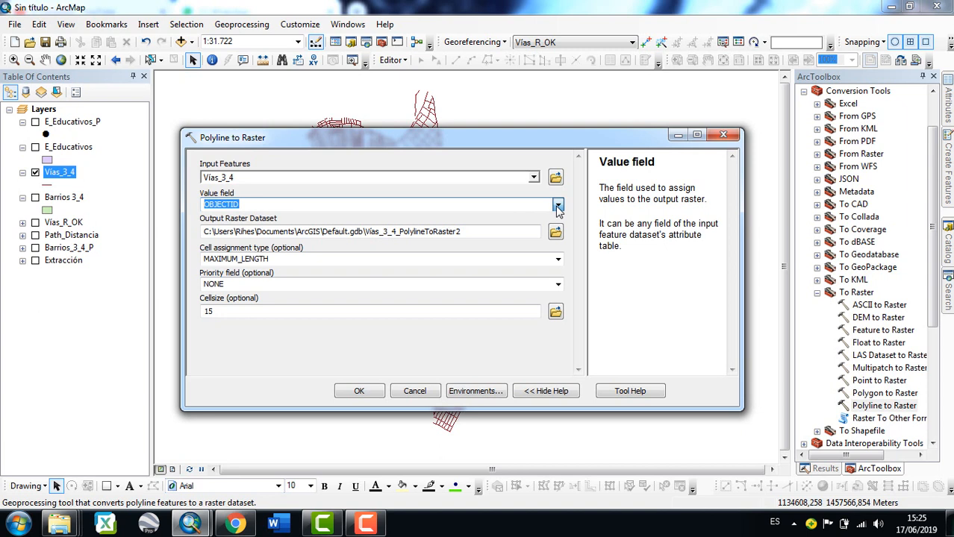
left_click(213, 311)
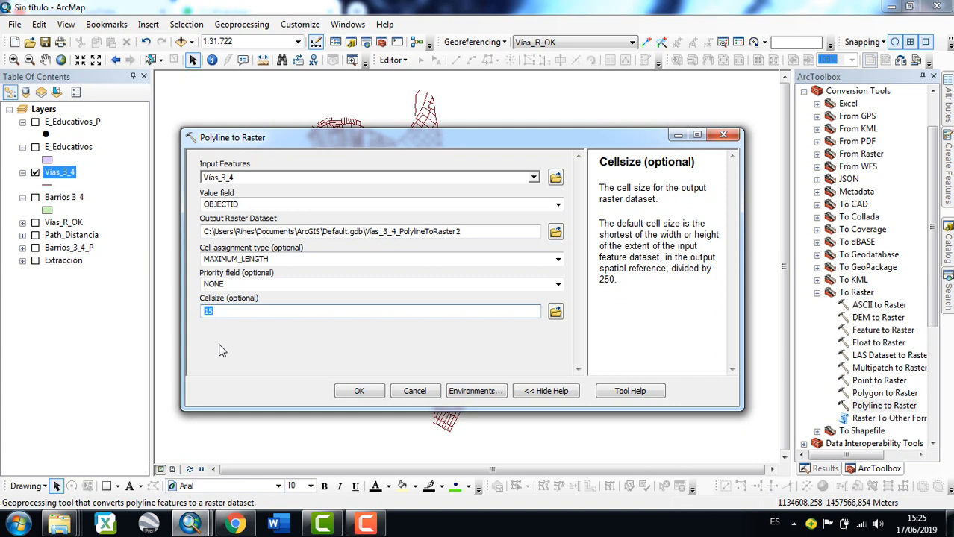
type("7")
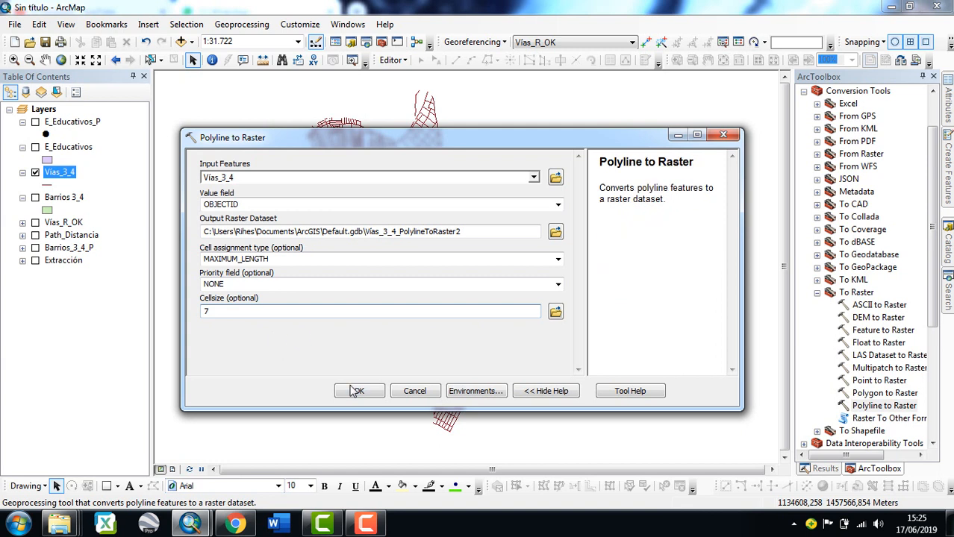
left_click(725, 139)
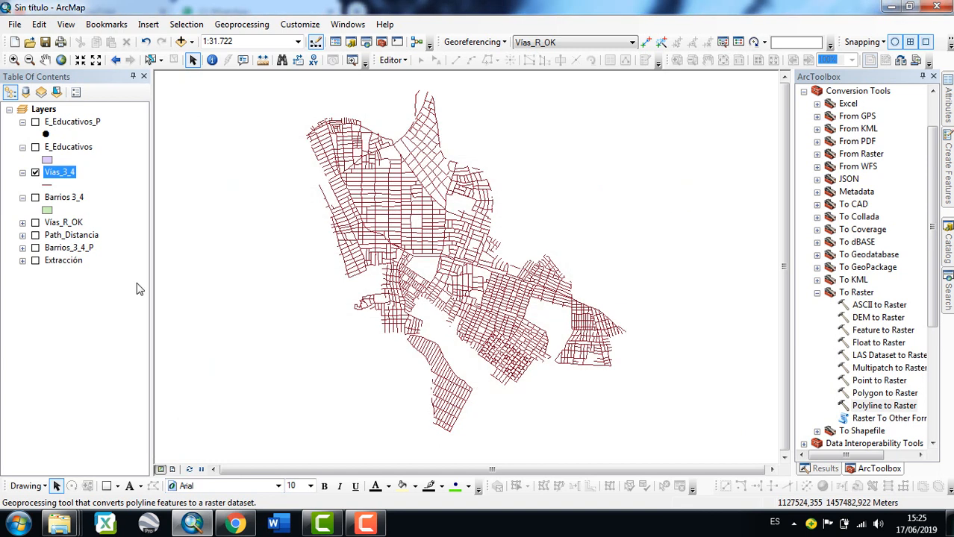
Display the Vías_R_OK raster in place of Vías_3_4 and zoom in on its central road cells.
left_click(35, 223)
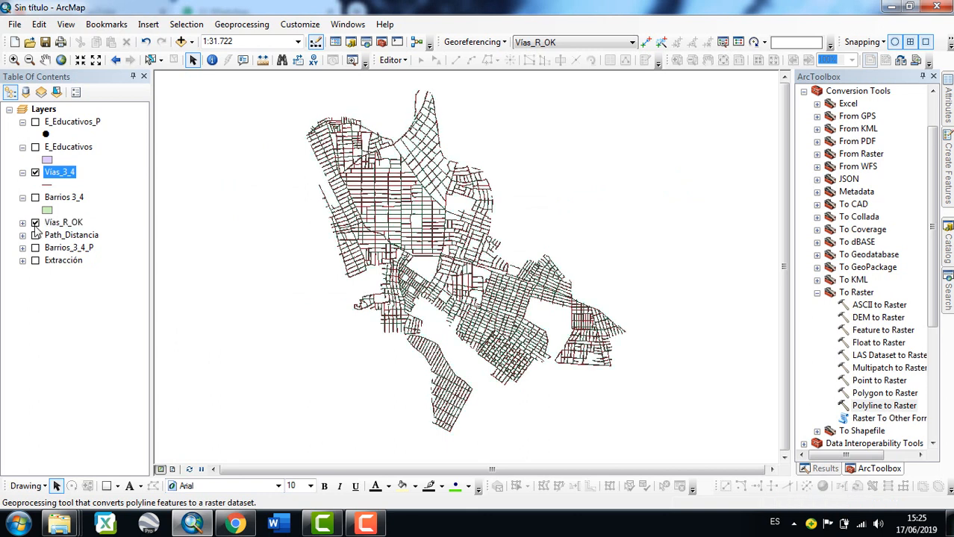
left_click(35, 172)
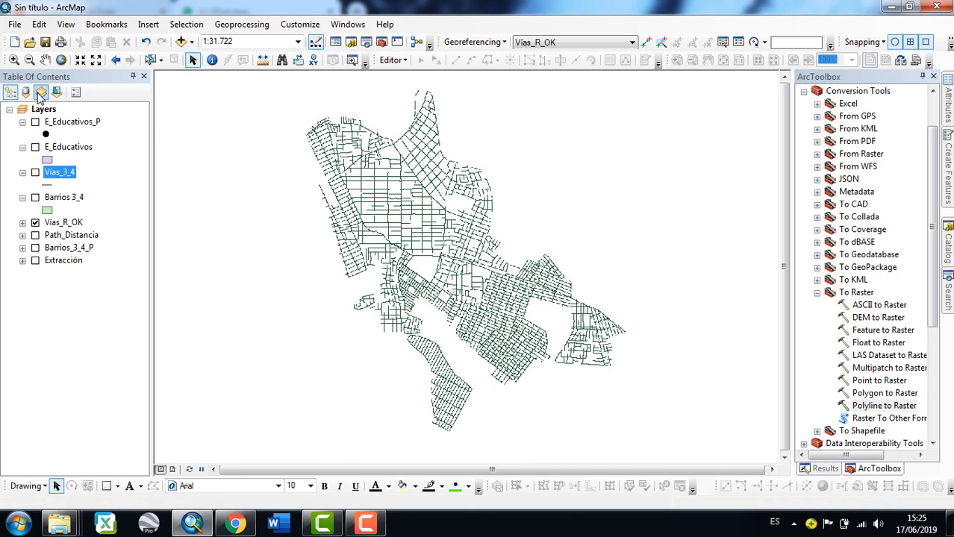
left_click(13, 59)
left_click(504, 336)
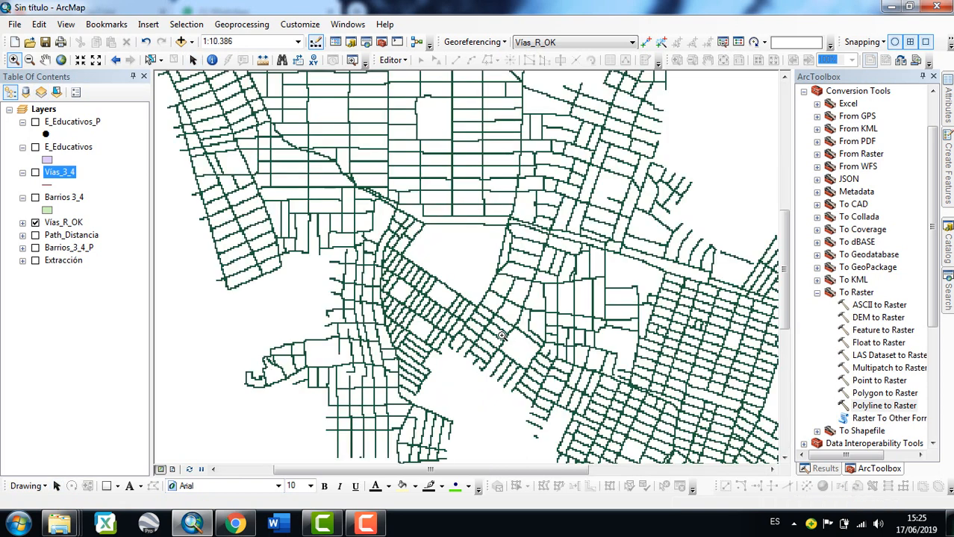
left_click(630, 373)
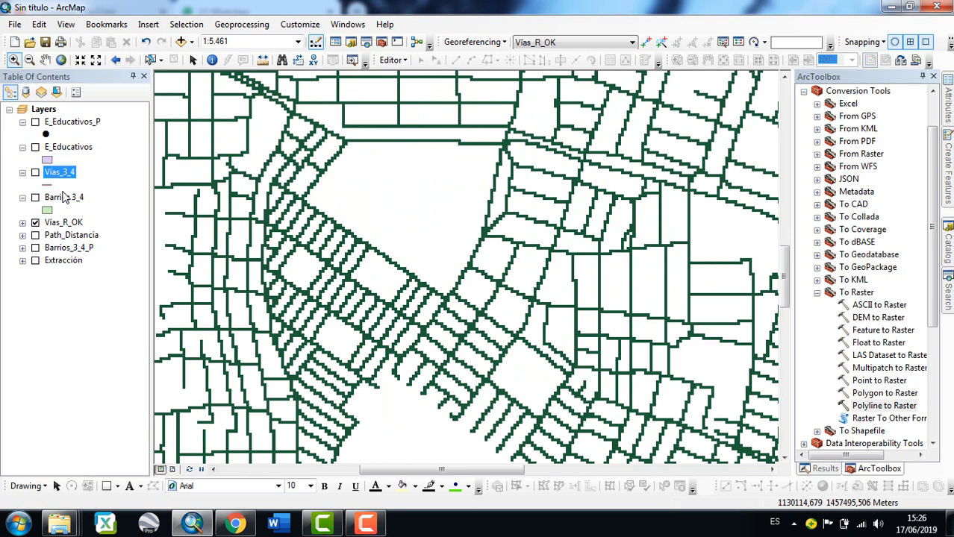
Show the E_Educativos_P points over the road raster and select the Vías_R_OK layer.
left_click(36, 223)
left_click(35, 222)
left_click(35, 121)
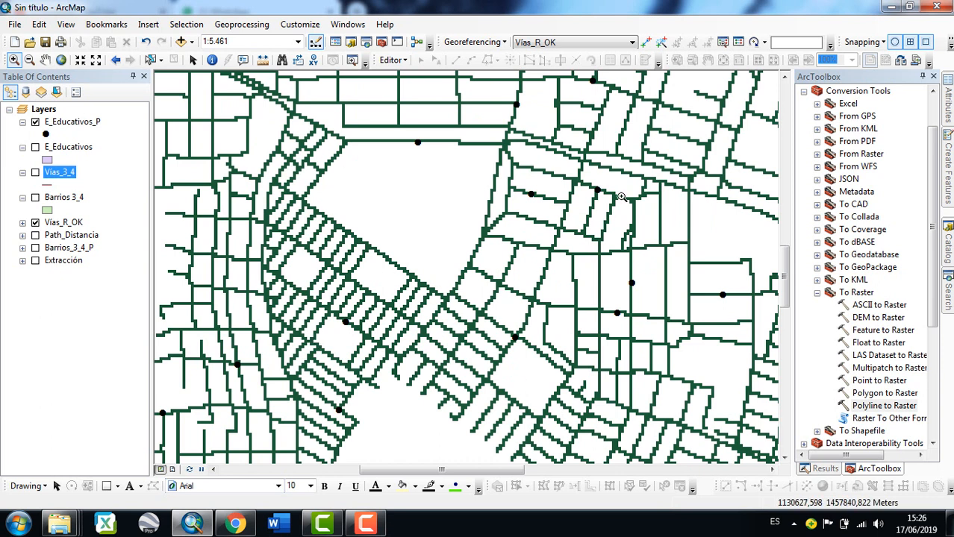
left_click(67, 224)
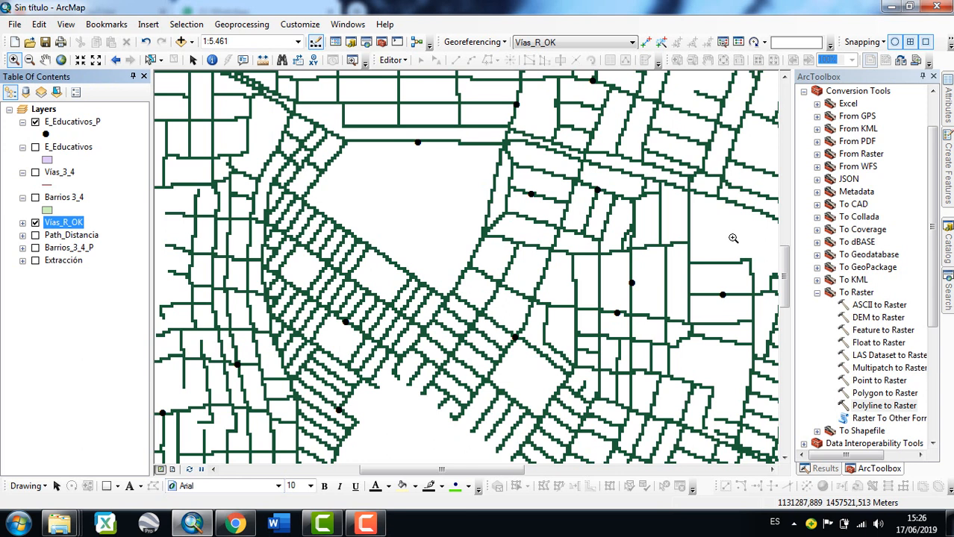
Collapse To Raster and Conversion Tools, and expand Spatial Analyst Tools to reach its Reclass toolset.
left_click(816, 293)
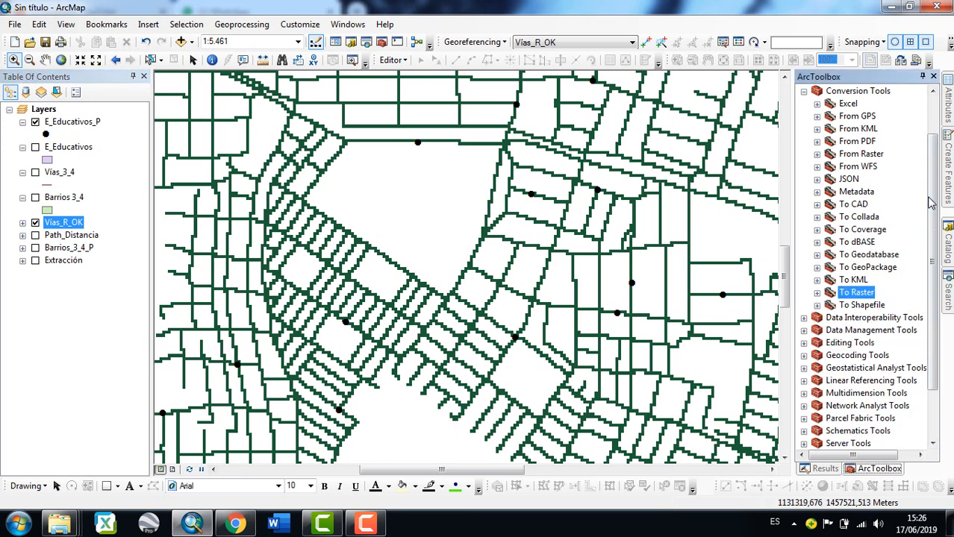
scroll(933, 153, "up", 2)
left_click(804, 142)
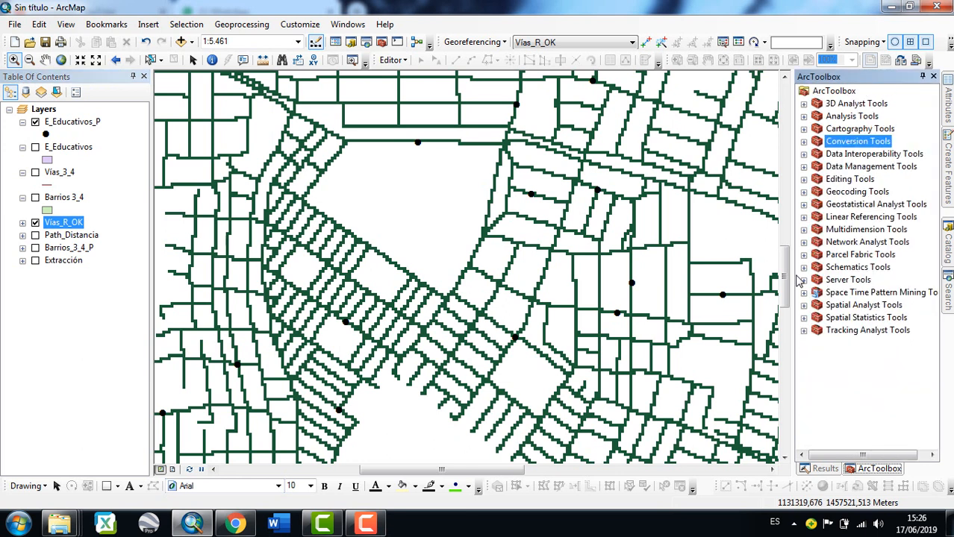
left_click(803, 305)
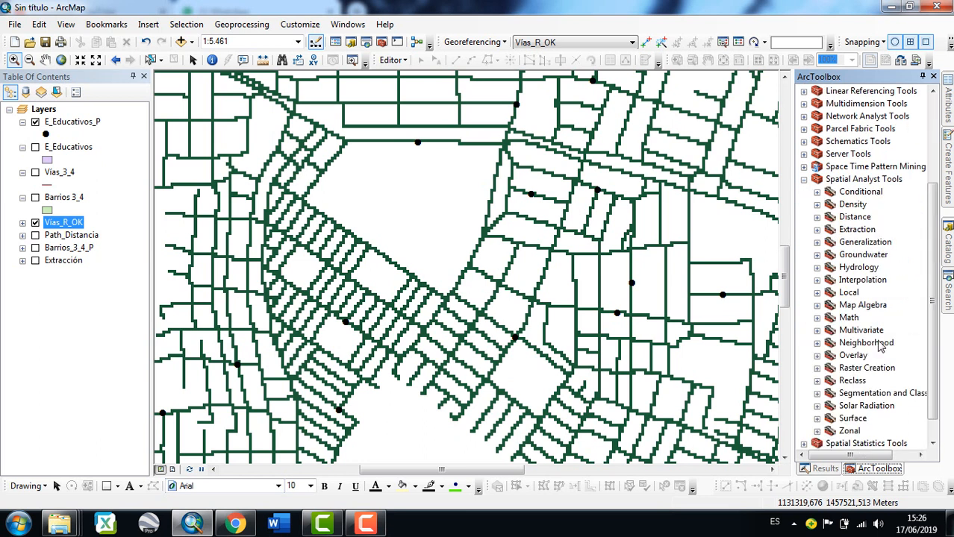
left_click(817, 382)
Open Reclassify with Vías_R_OK as the input raster, and expand that layer's legend.
left_click(870, 406)
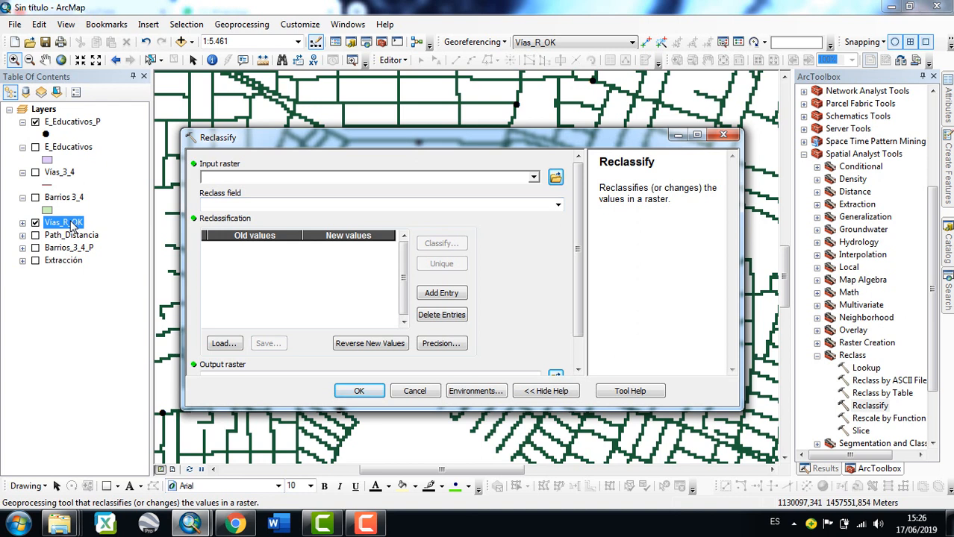
left_click(23, 223)
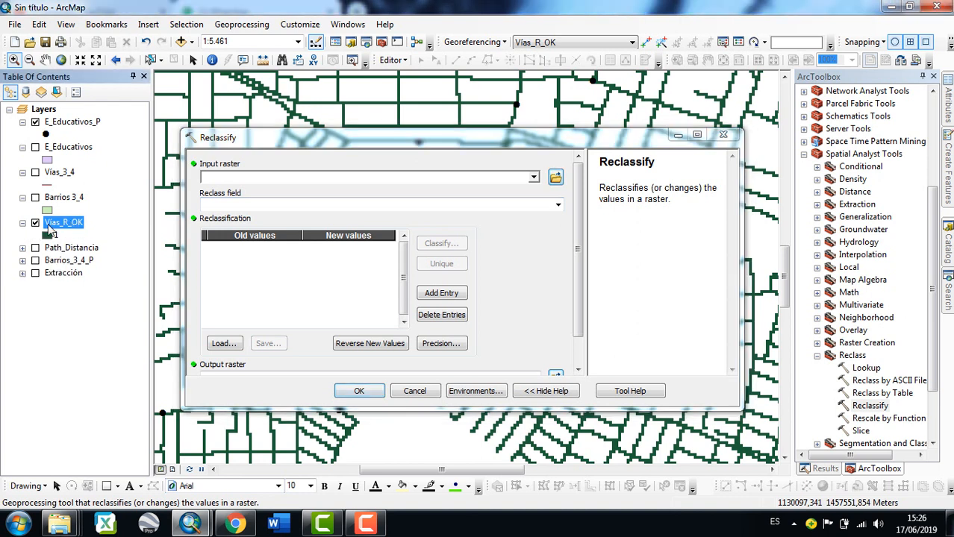
left_click_drag(64, 229, 241, 186)
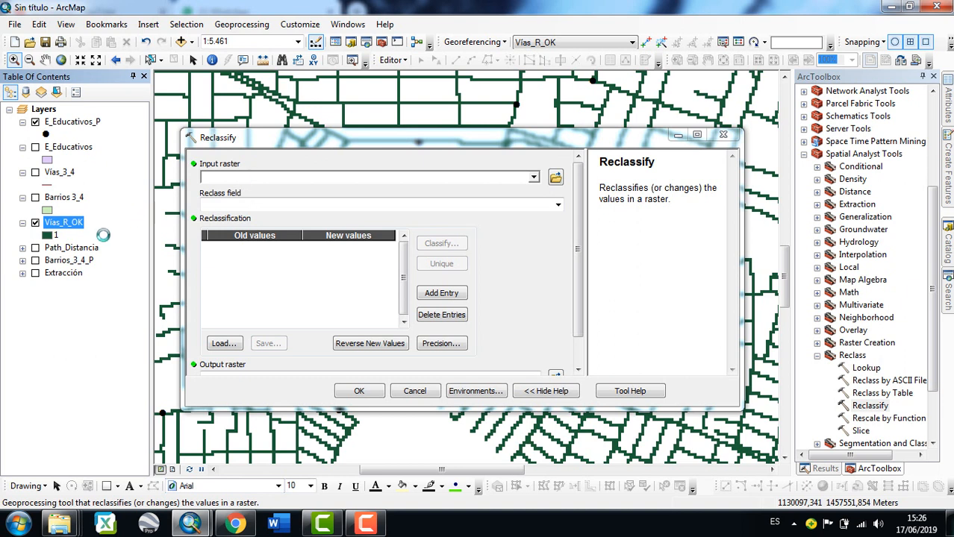
left_click(47, 236)
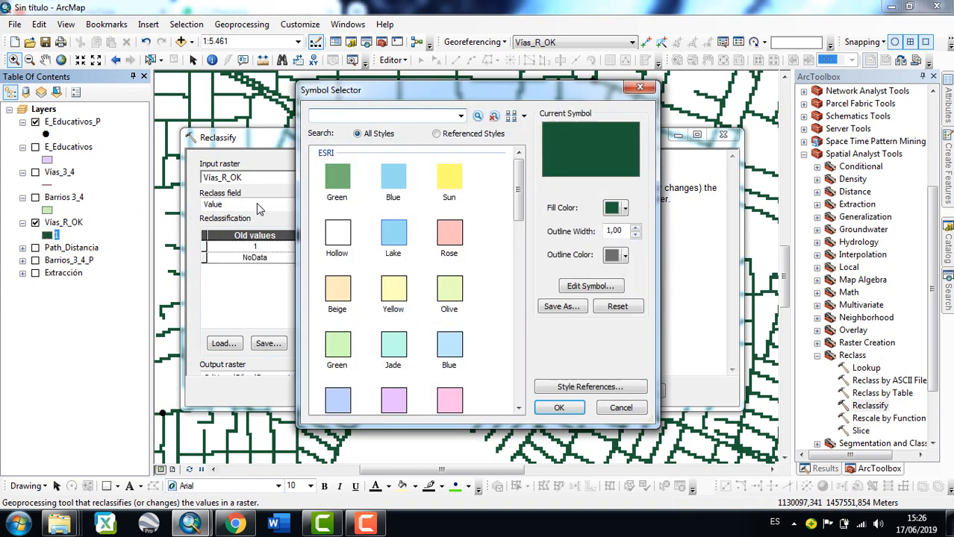
key("Escape")
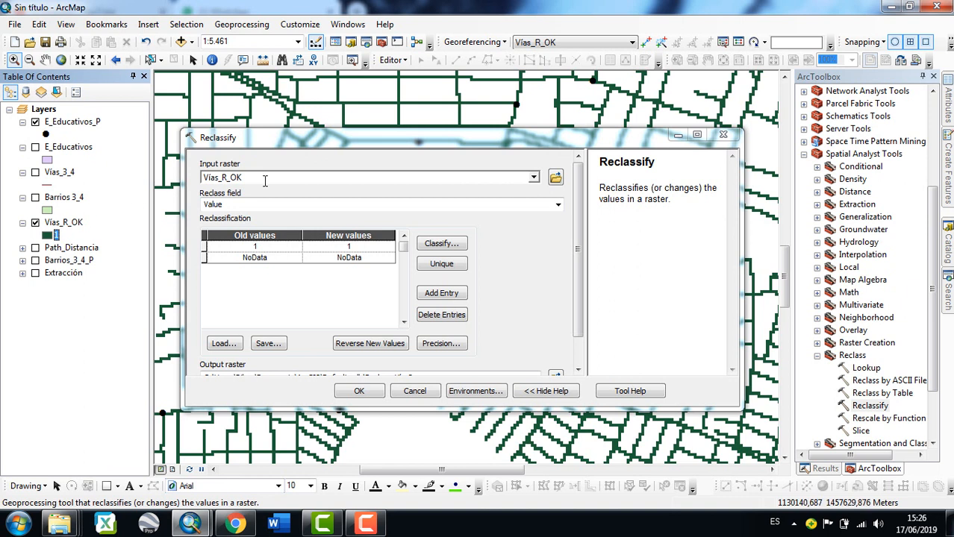
Try 9 classes in the Reclassify classification settings, return to 1 class, and leave without applying.
left_click(451, 246)
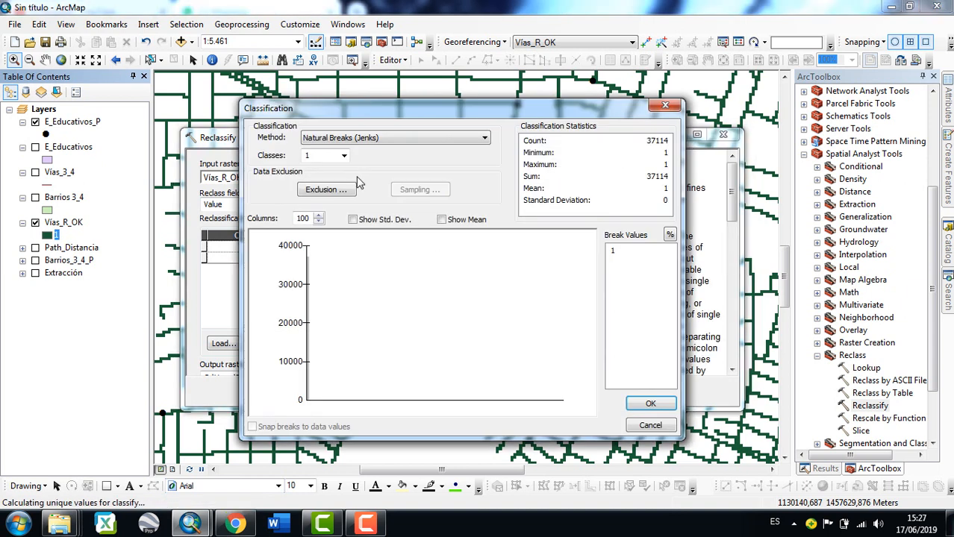
left_click(344, 155)
left_click(315, 242)
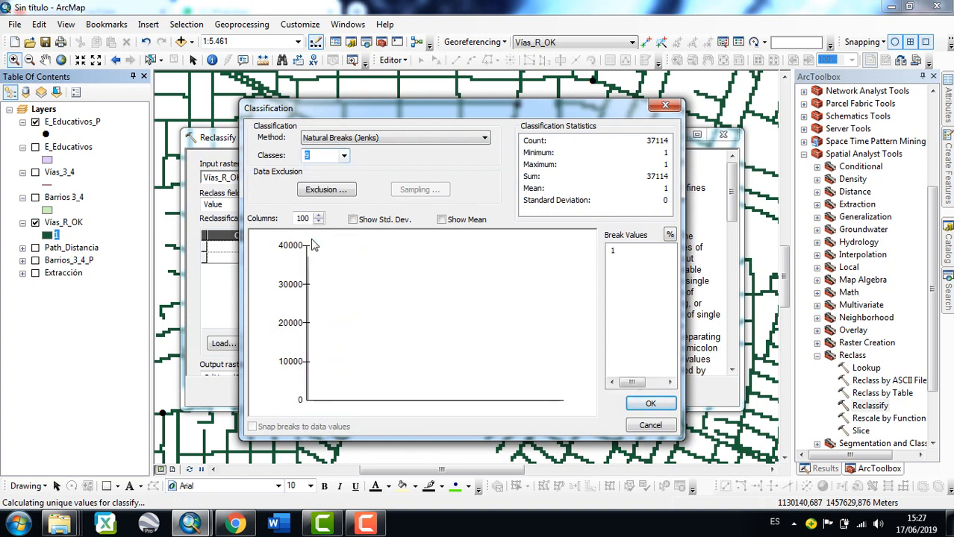
left_click(344, 156)
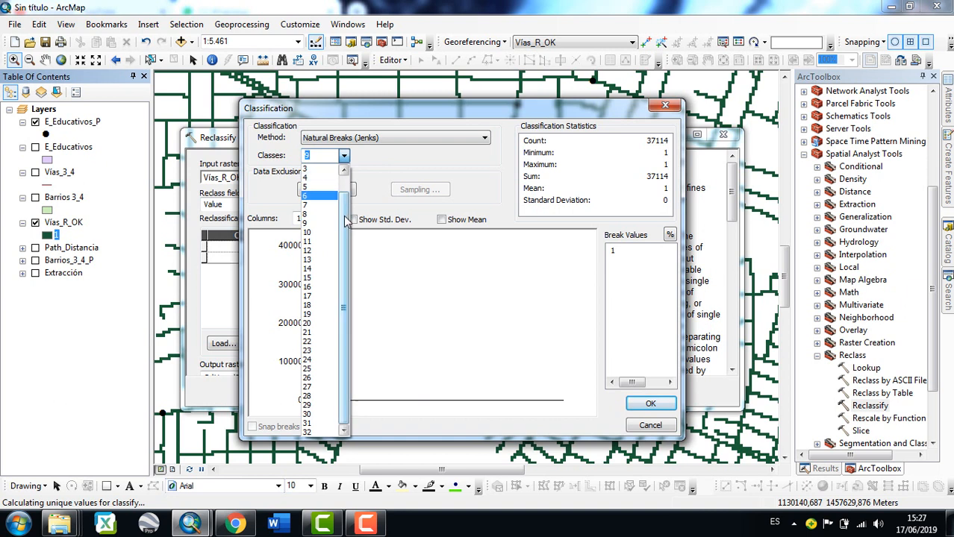
left_click(315, 172)
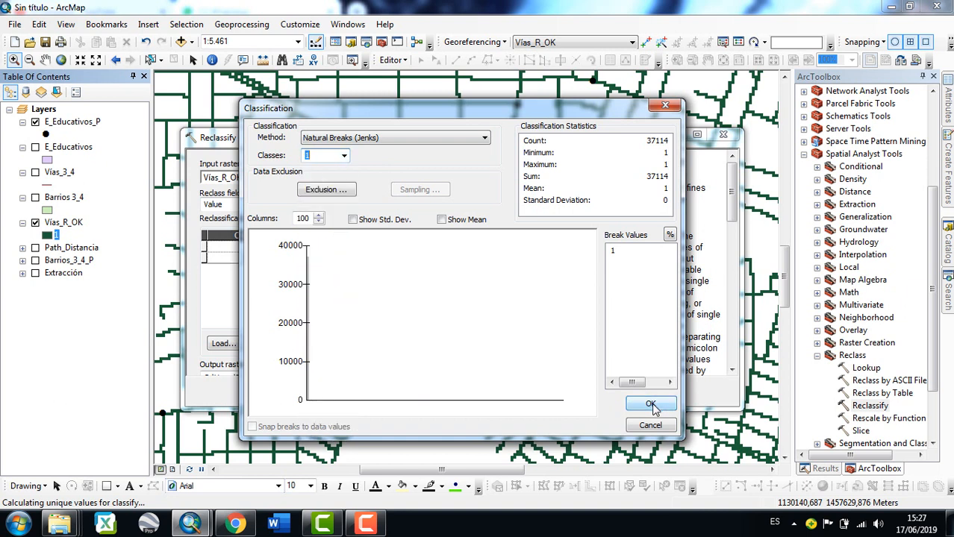
left_click(674, 103)
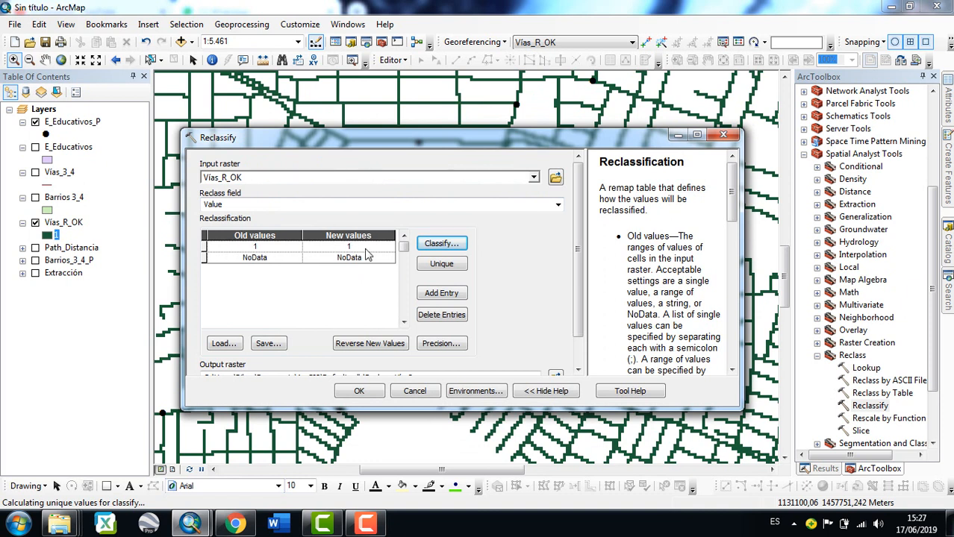
Select the output raster name Reclass_Vías2 in the Reclassify settings, and close the tool without running it.
scroll(578, 228, "down", 2)
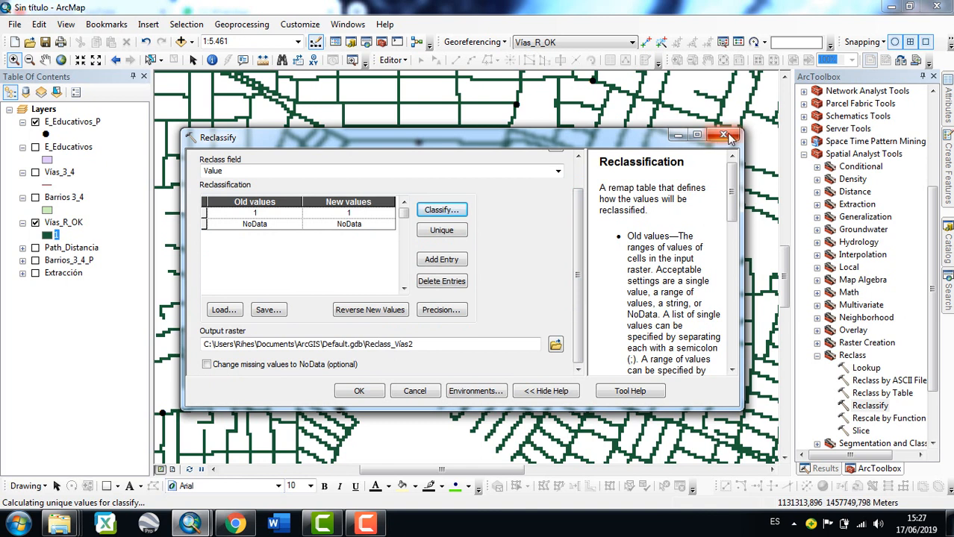
left_click_drag(415, 345, 365, 346)
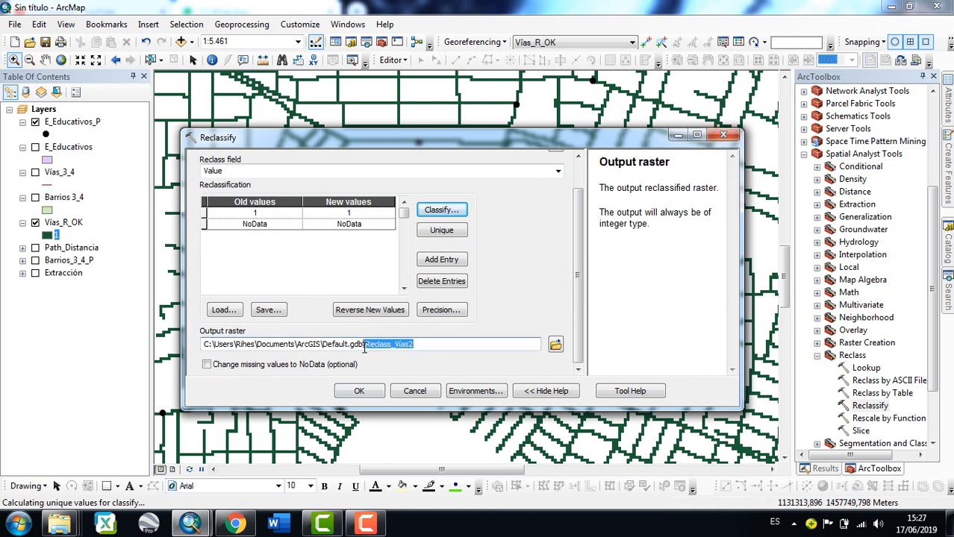
left_click(724, 135)
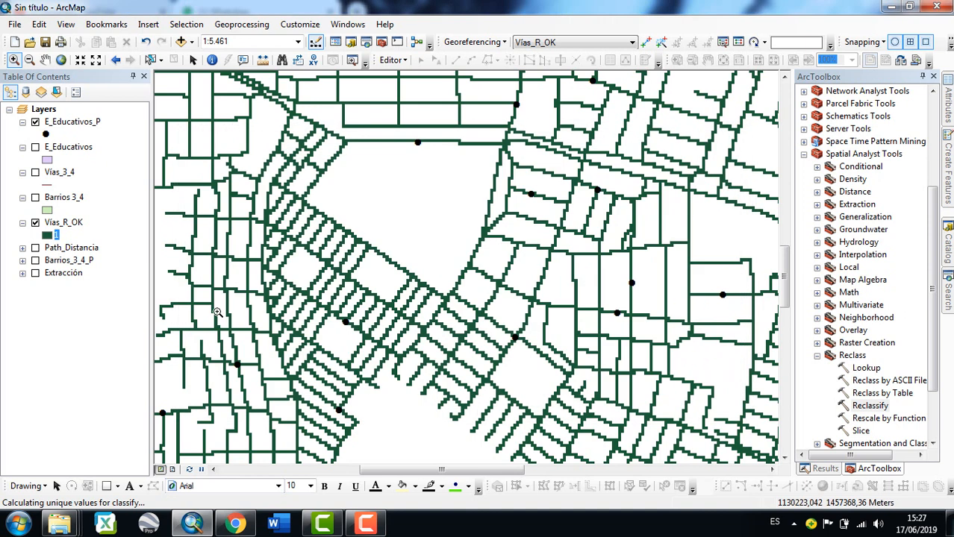
left_click(72, 123)
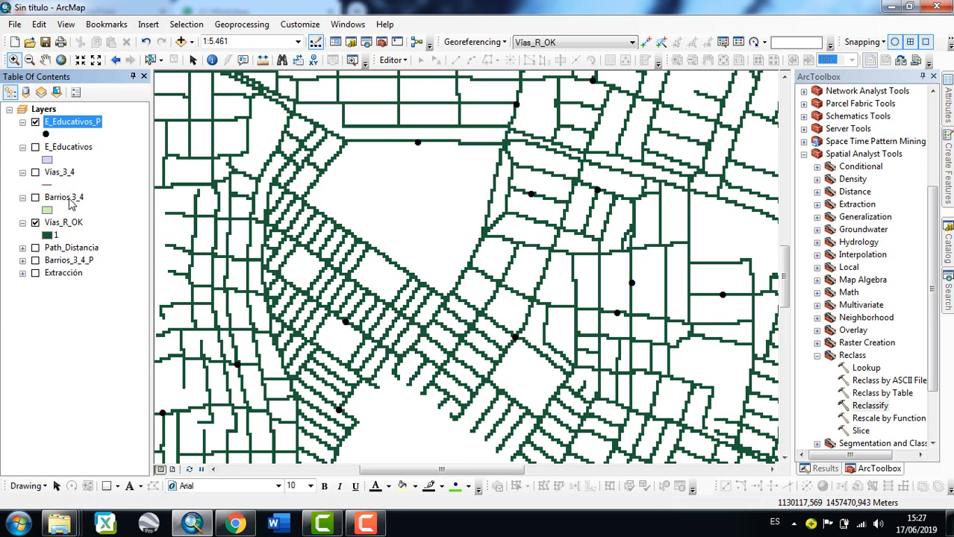
left_click(66, 224)
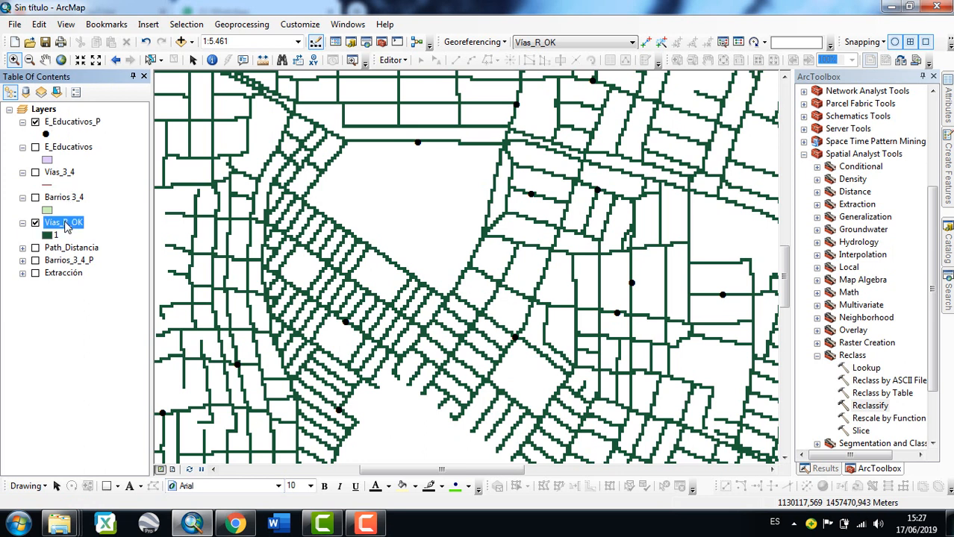
left_click(63, 325)
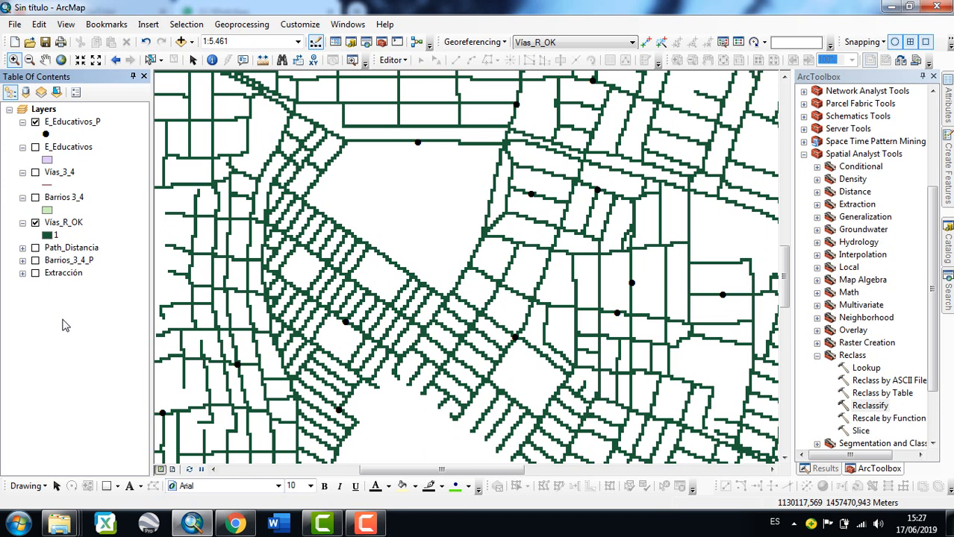
Collapse the Reclass toolset, and open the Path Distance tool from the Distance toolset of Spatial Analyst Tools.
left_click(816, 355)
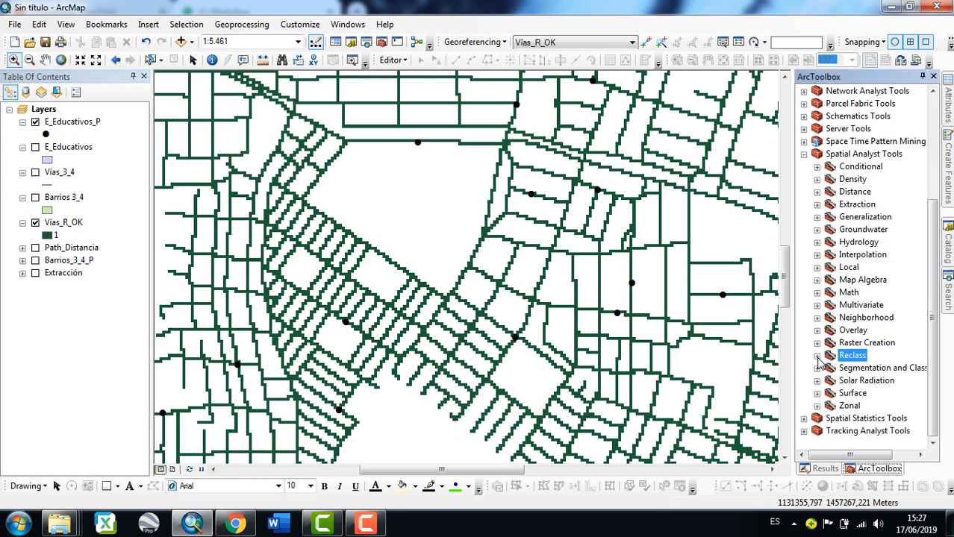
left_click(896, 155)
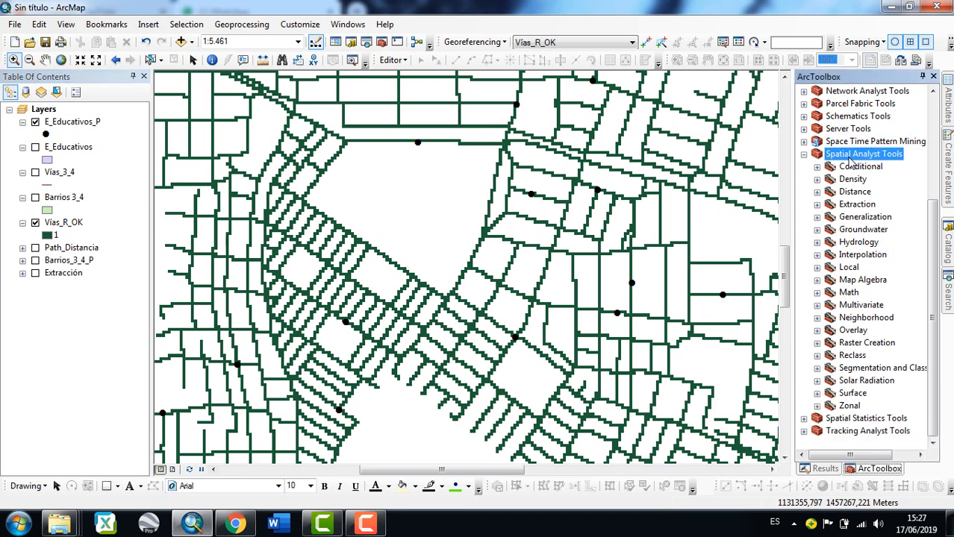
left_click(816, 192)
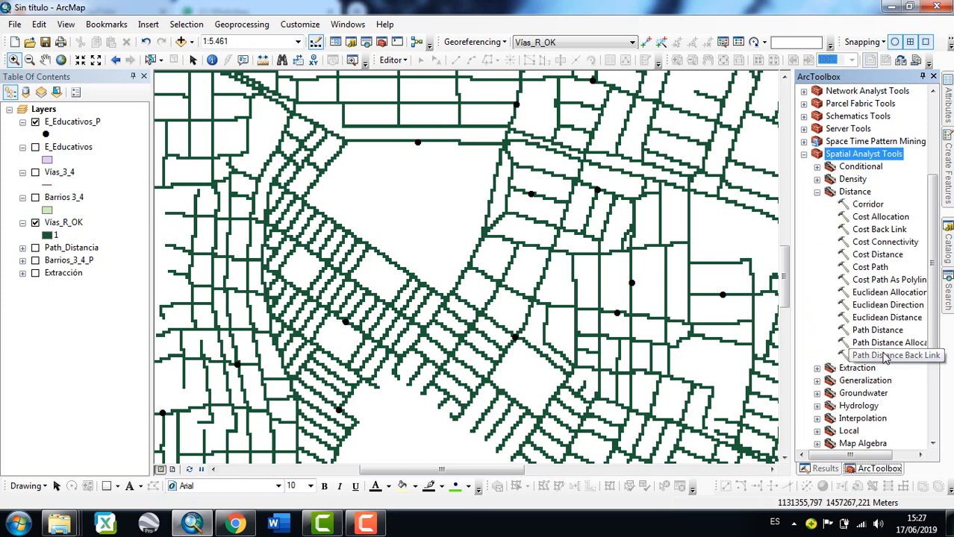
left_click(873, 330)
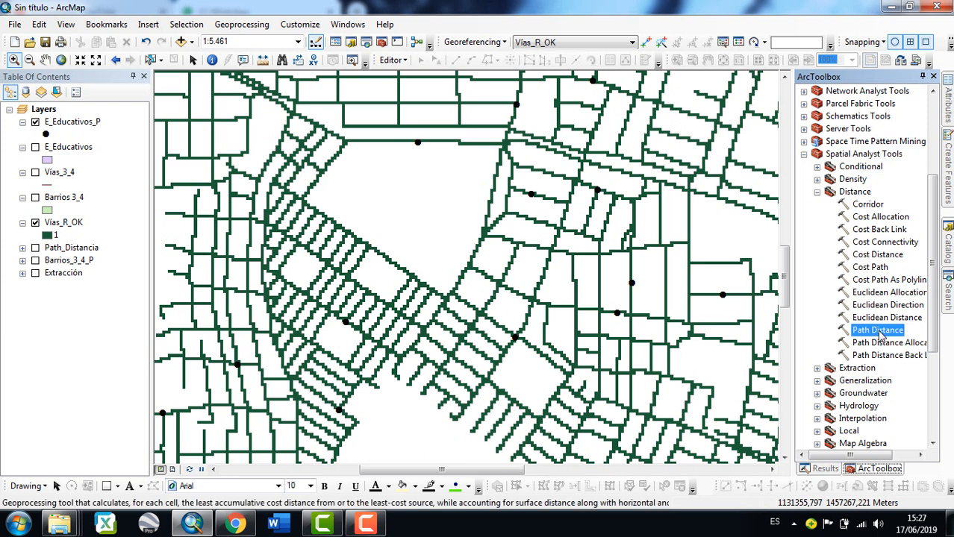
double_click(879, 333)
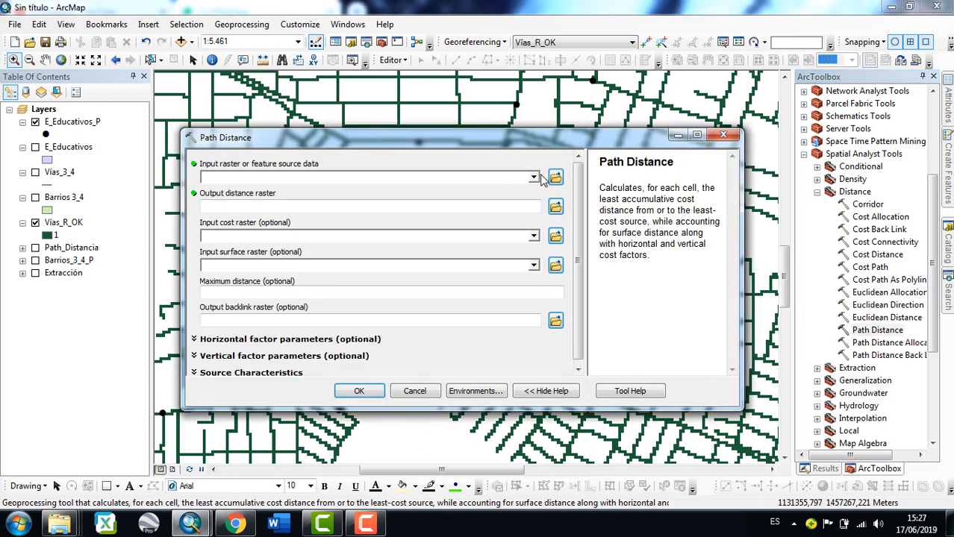
Choose E_Educativos_P as the source data and Vías_R_OK as the input cost raster for Path Distance.
left_click(538, 179)
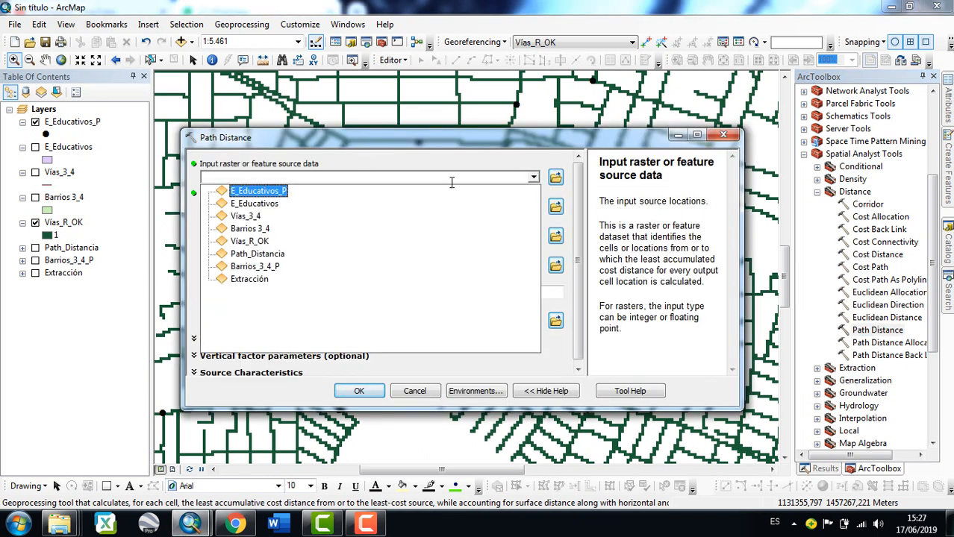
left_click(281, 193)
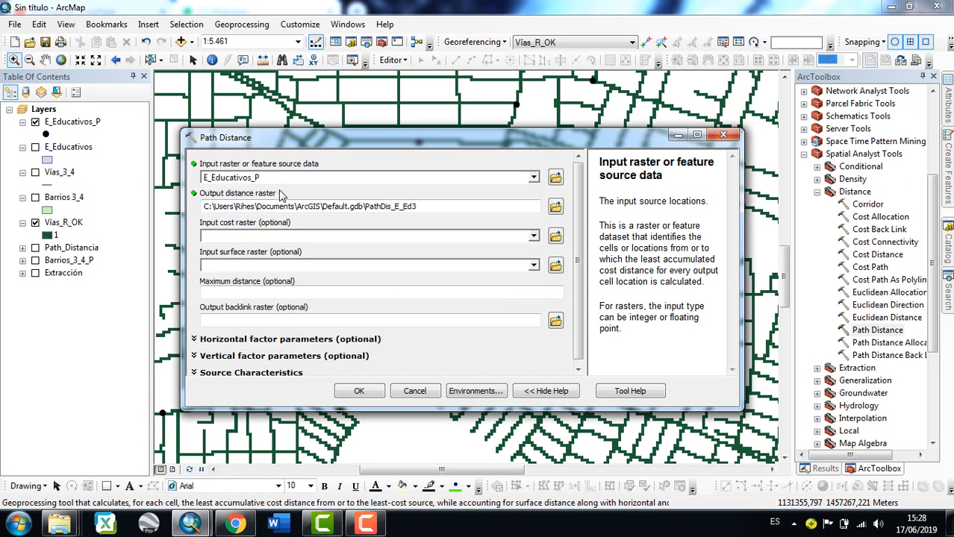
left_click(535, 236)
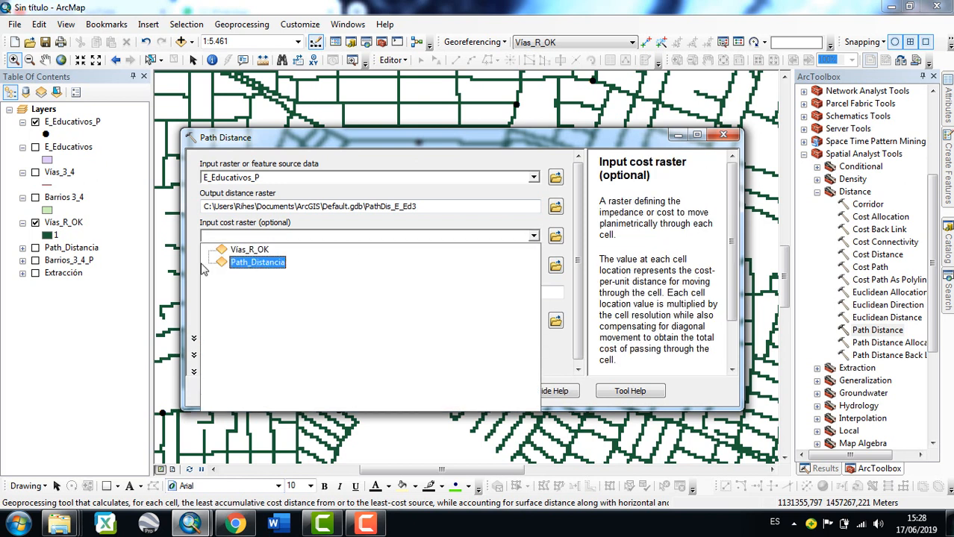
left_click(250, 252)
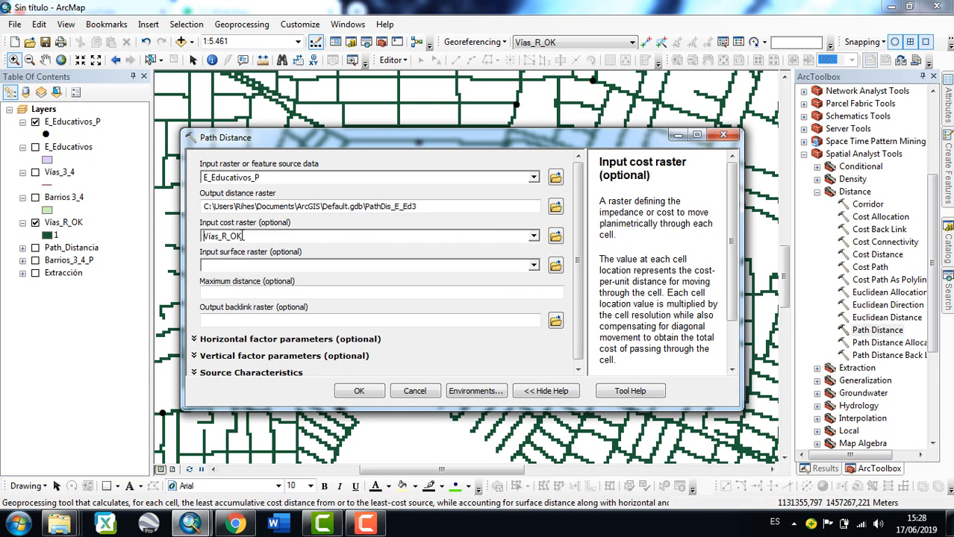
scroll(496, 286, "down", 1)
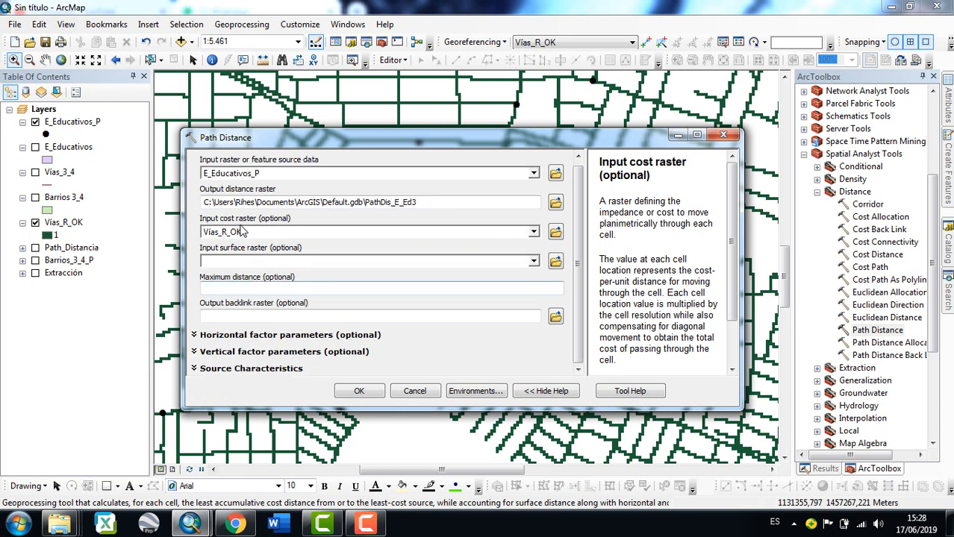
left_click_drag(258, 173, 203, 173)
left_click_drag(242, 232, 195, 229)
left_click(273, 230)
Set the processing extent in the Path Distance environment settings to Same as layer Vías_R_OK.
left_click(463, 393)
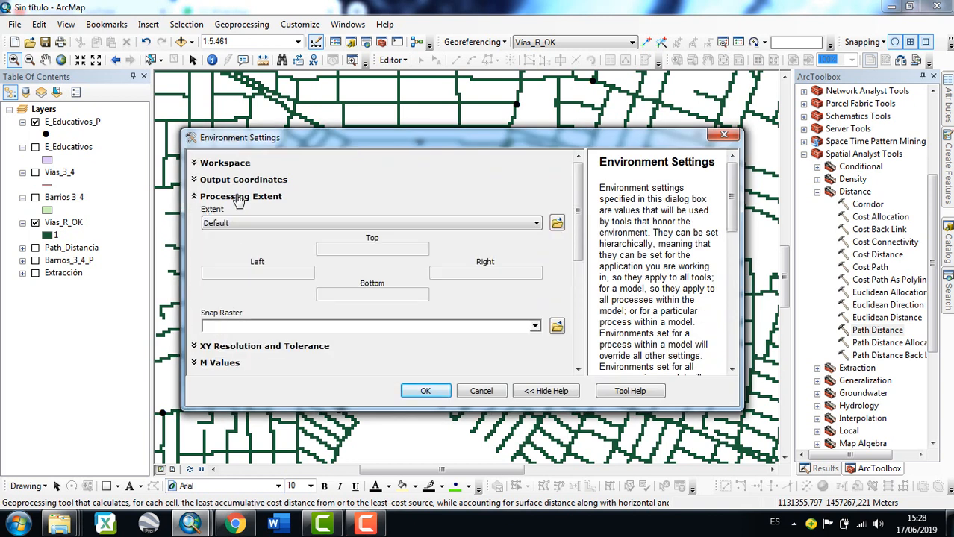
left_click(517, 225)
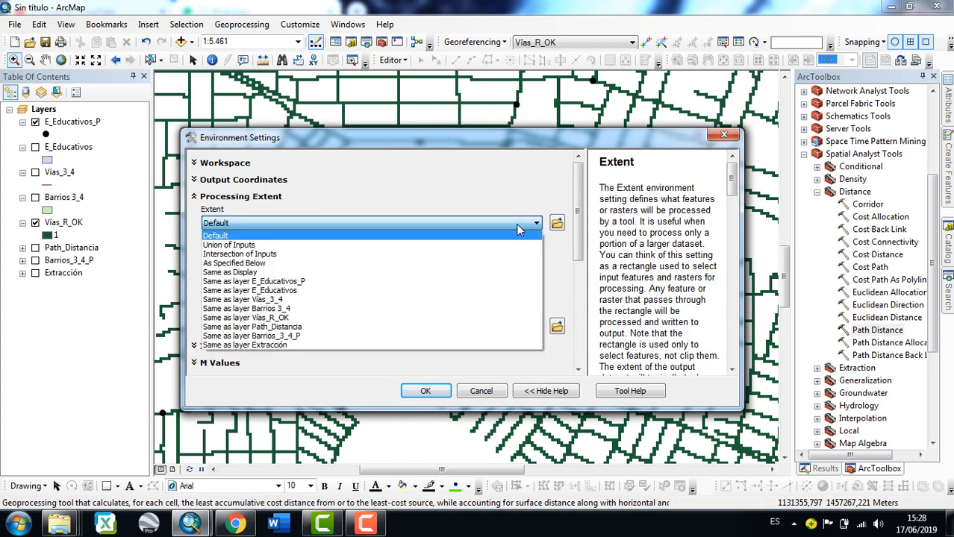
left_click(273, 319)
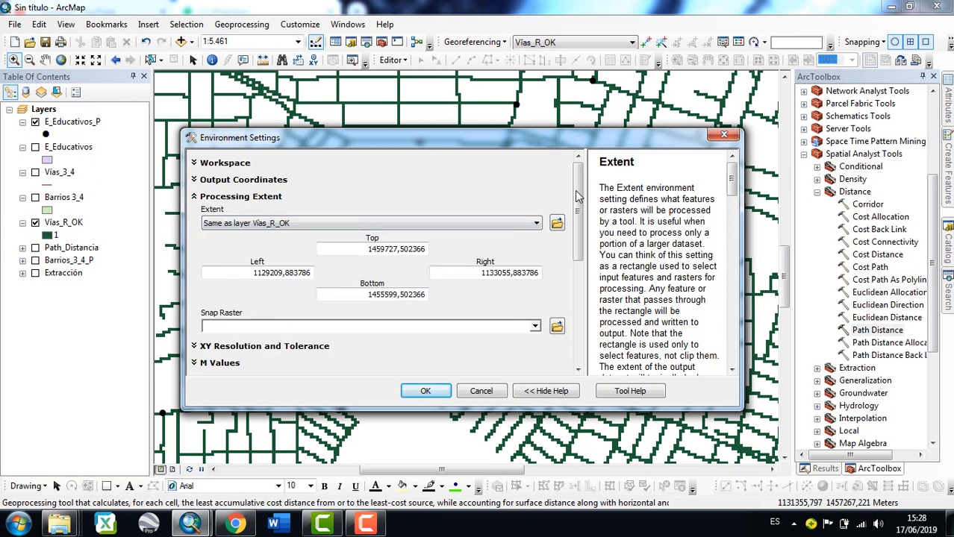
Set the Raster Analysis mask to Vías_R_OK in the environment settings, and close Path Distance without running it.
scroll(254, 324, "down", 10)
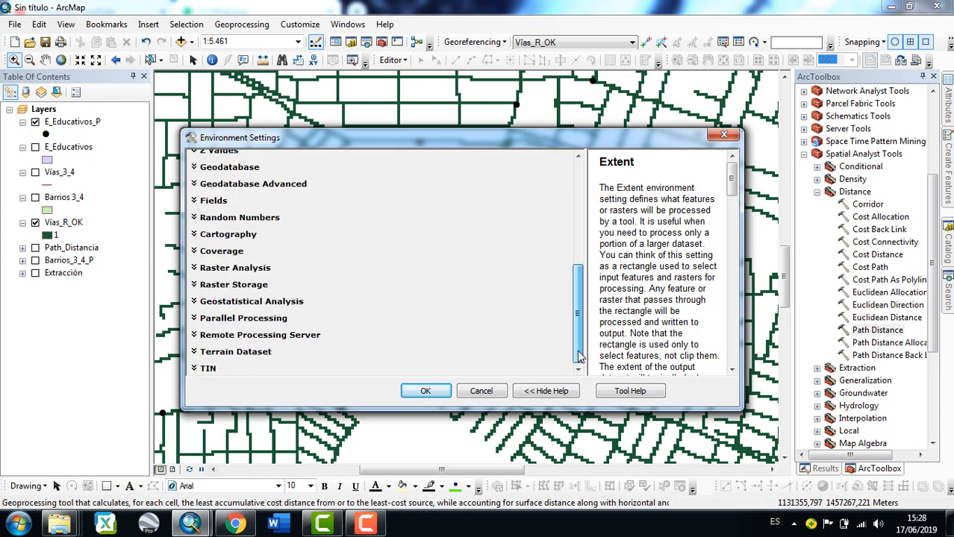
left_click(216, 268)
left_click(535, 342)
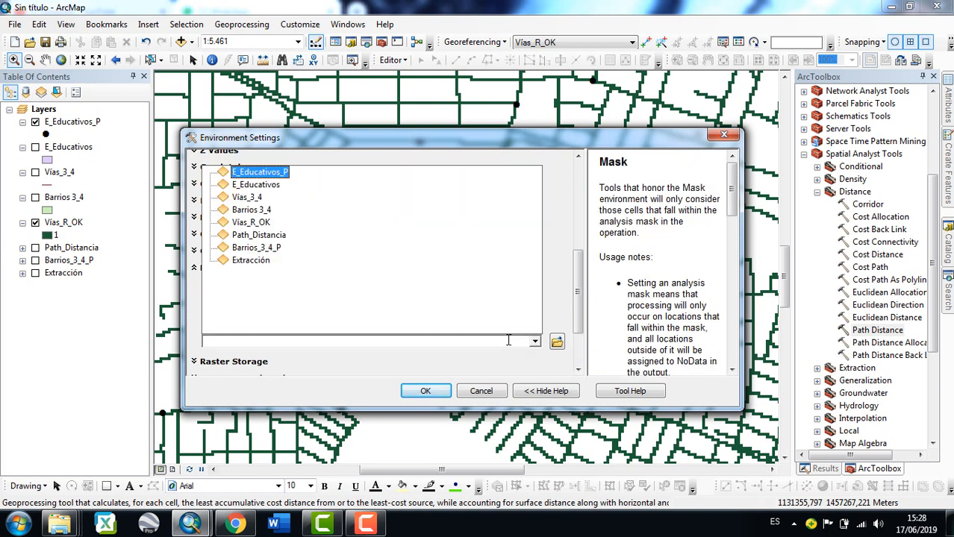
left_click(243, 224)
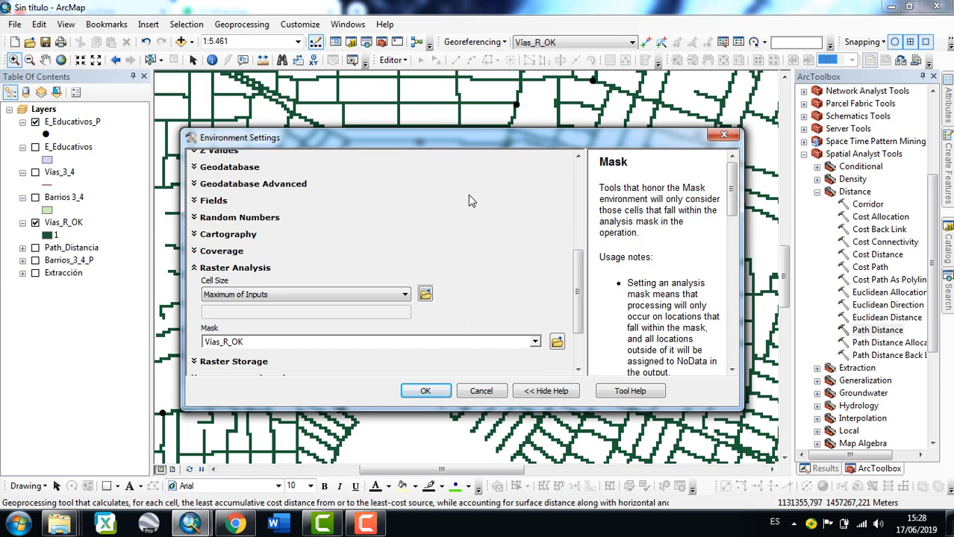
left_click_drag(250, 344, 200, 344)
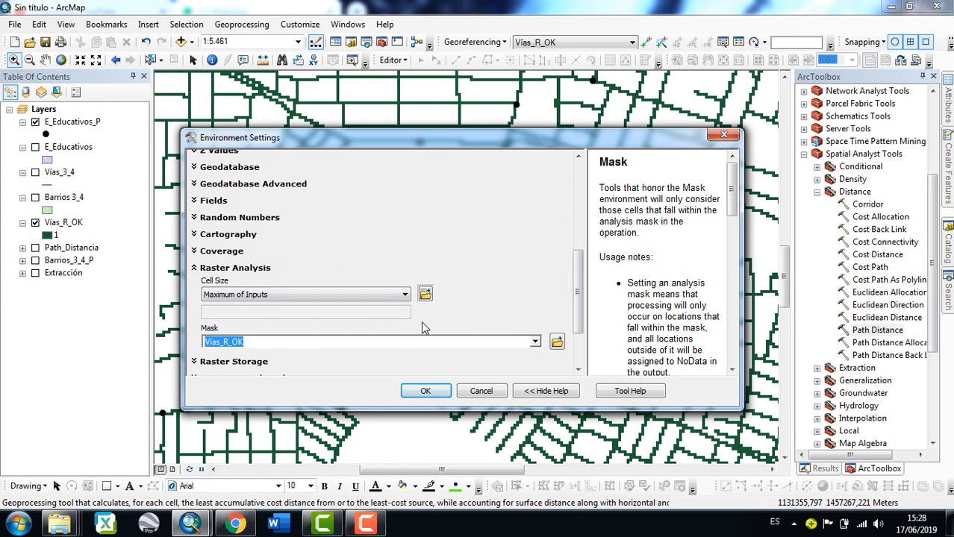
left_click(450, 325)
left_click(424, 392)
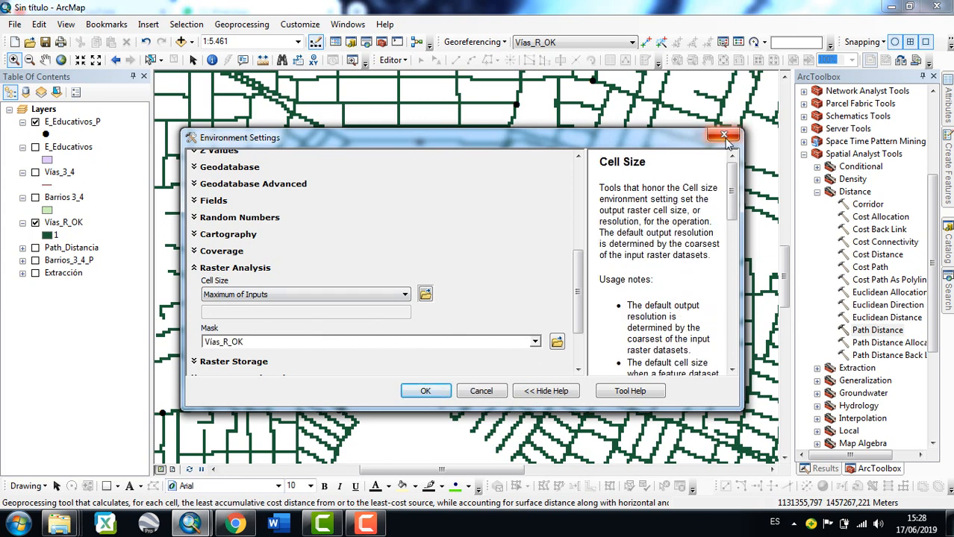
left_click(426, 391)
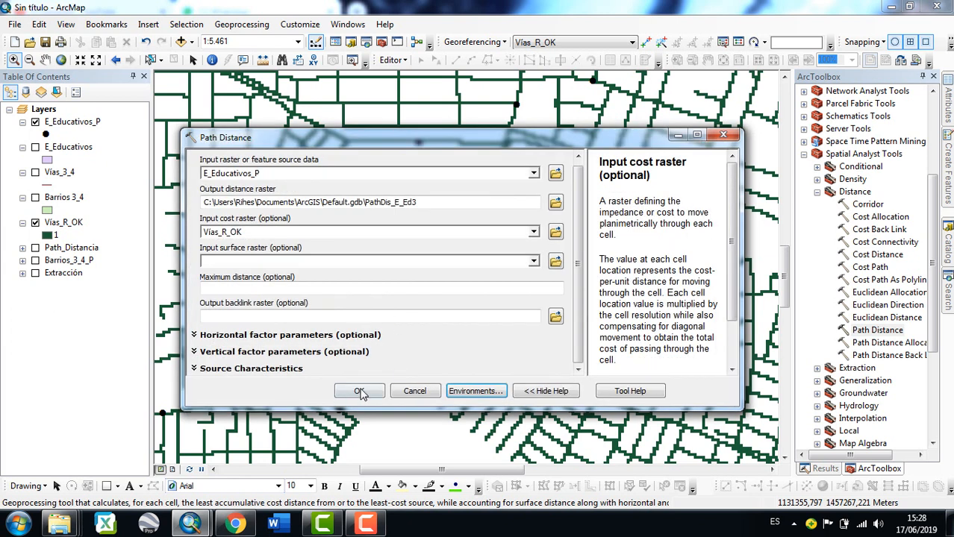
left_click(727, 135)
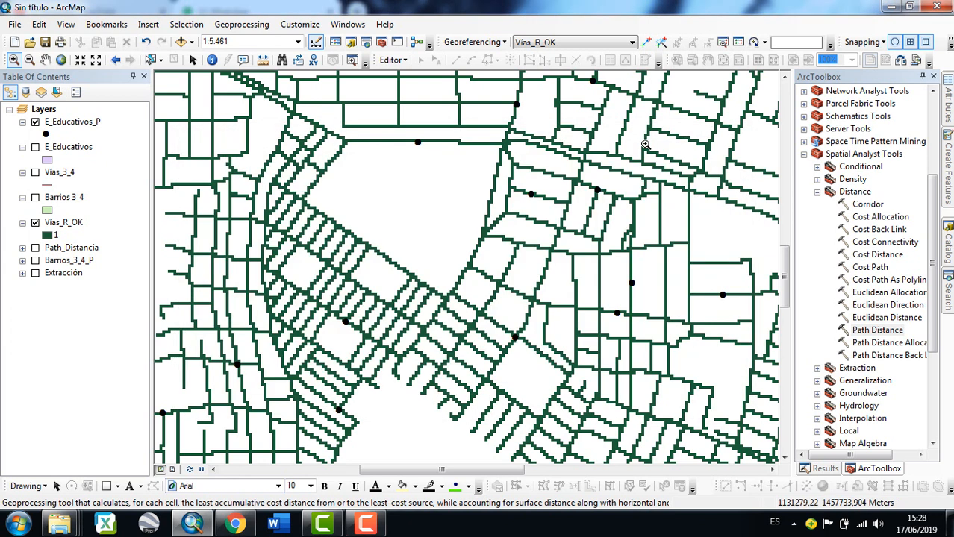
Show the Path_Distancia layer with its legend expanded, and hide the Vías_R_OK and E_Educativos_P layers.
left_click(35, 248)
left_click(22, 248)
left_click(35, 223)
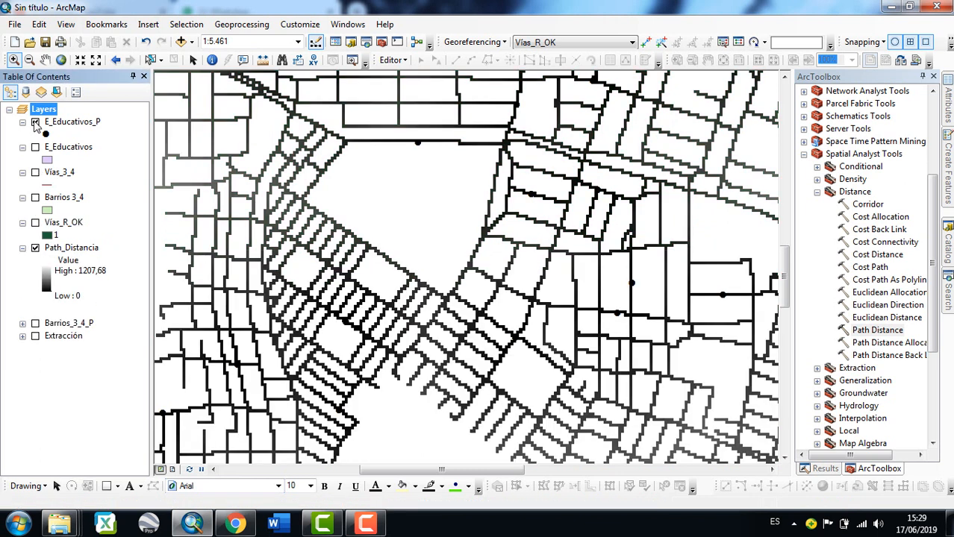
Apply a blue-yellow-red color ramp to the stretched symbology of the Path_Distancia layer.
left_click(63, 248)
right_click(88, 250)
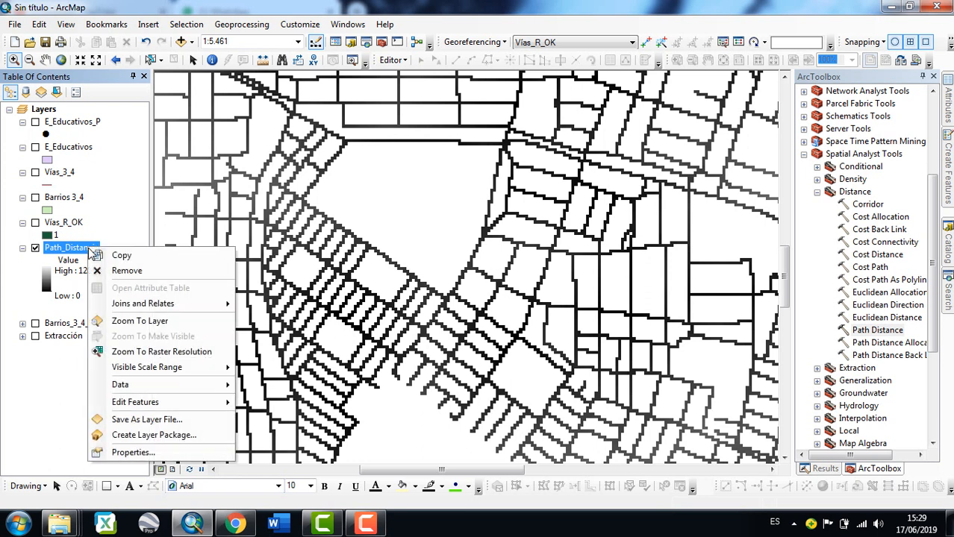
left_click(146, 457)
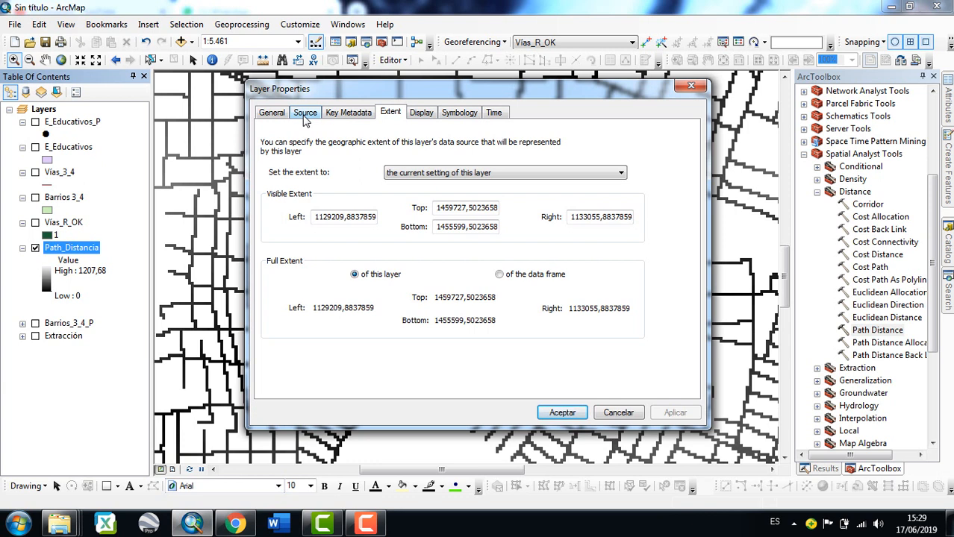
left_click(452, 113)
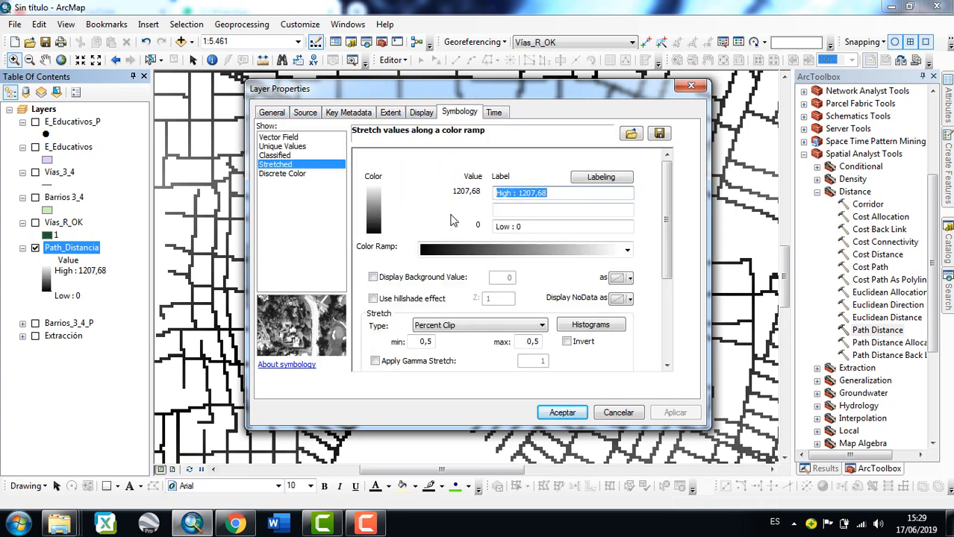
left_click(504, 252)
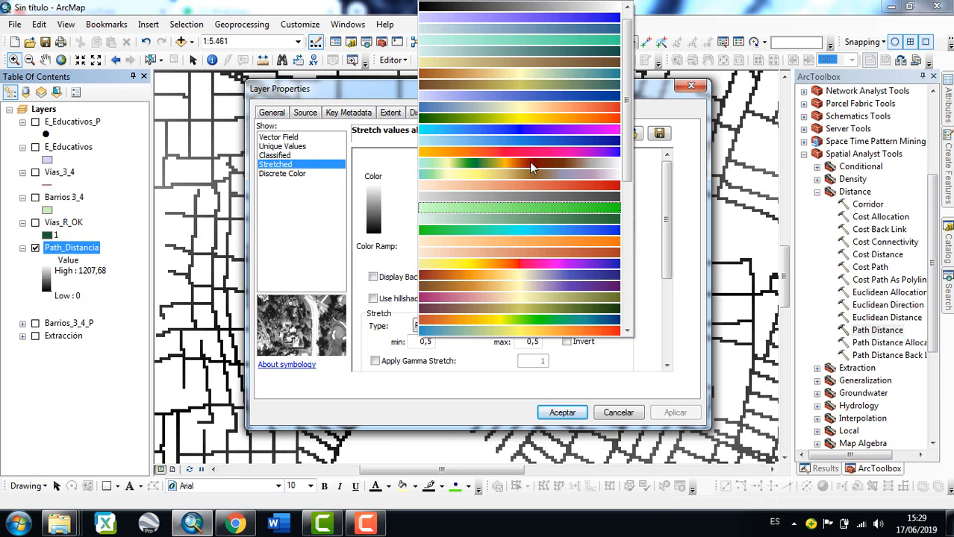
left_click(605, 114)
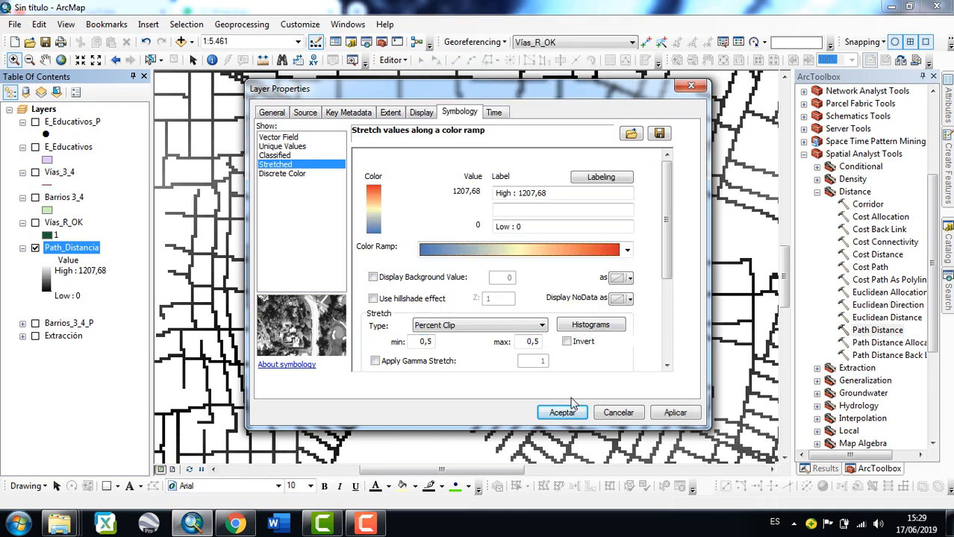
left_click(561, 412)
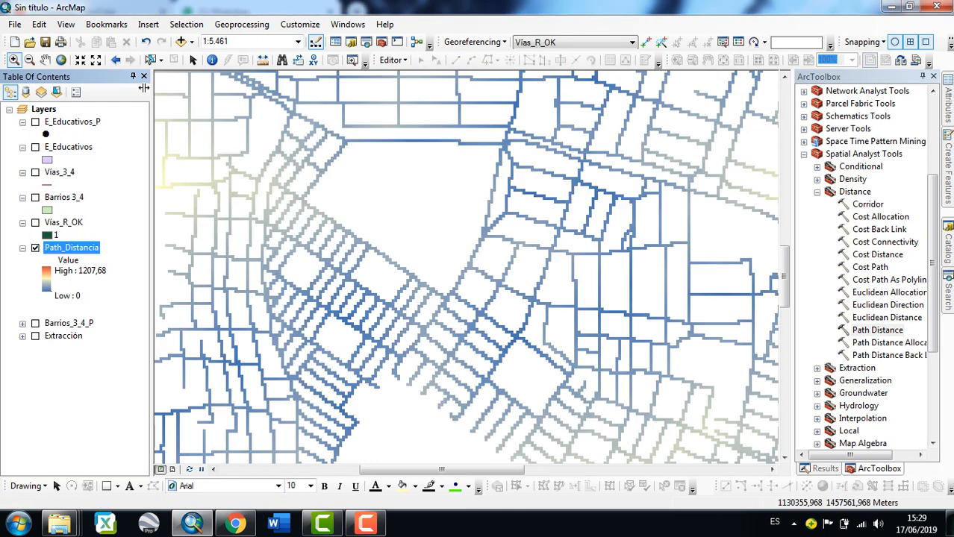
View E_Educativos_P over Path_Distancia and with Barrios_3_4_P at full extent, and leave only the Barrios 3_4 layer shown.
left_click(61, 60)
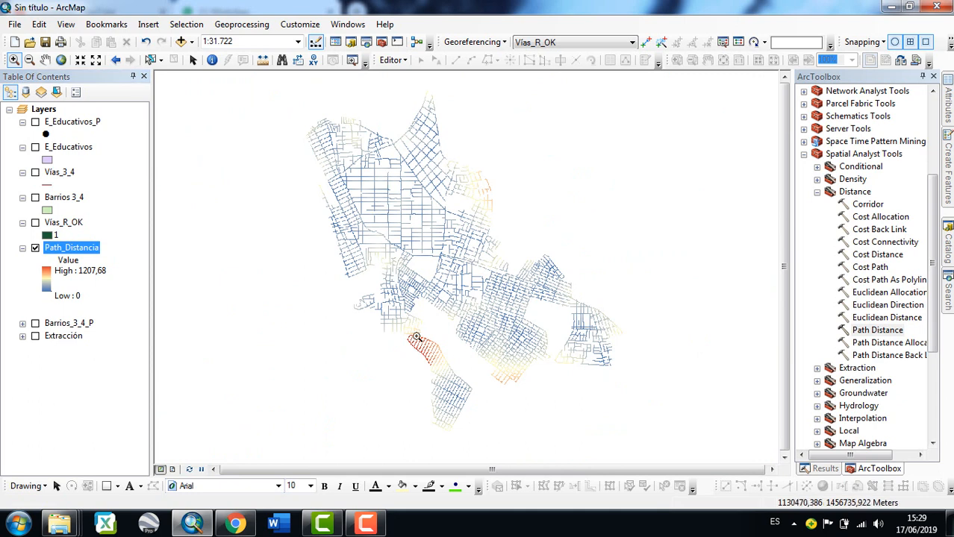
left_click(35, 122)
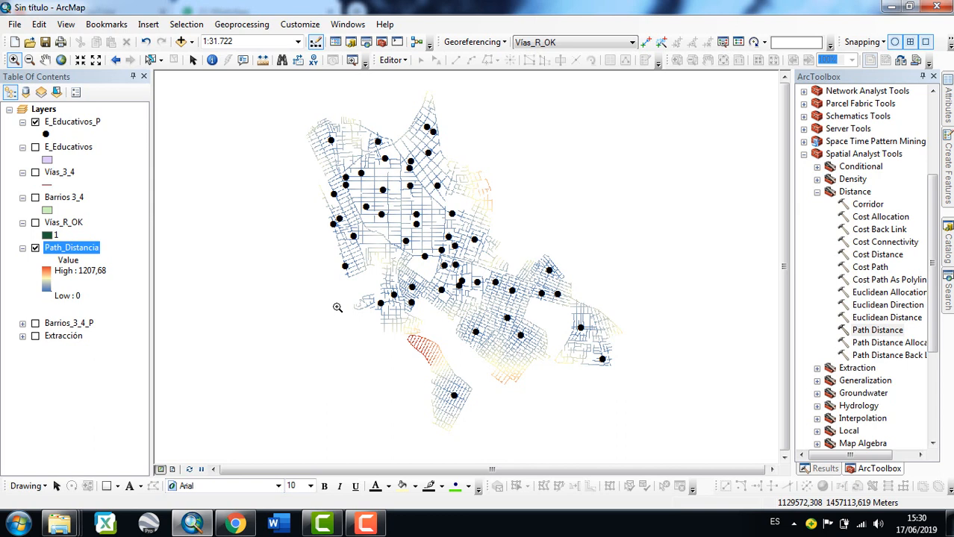
left_click(35, 248)
left_click(22, 323)
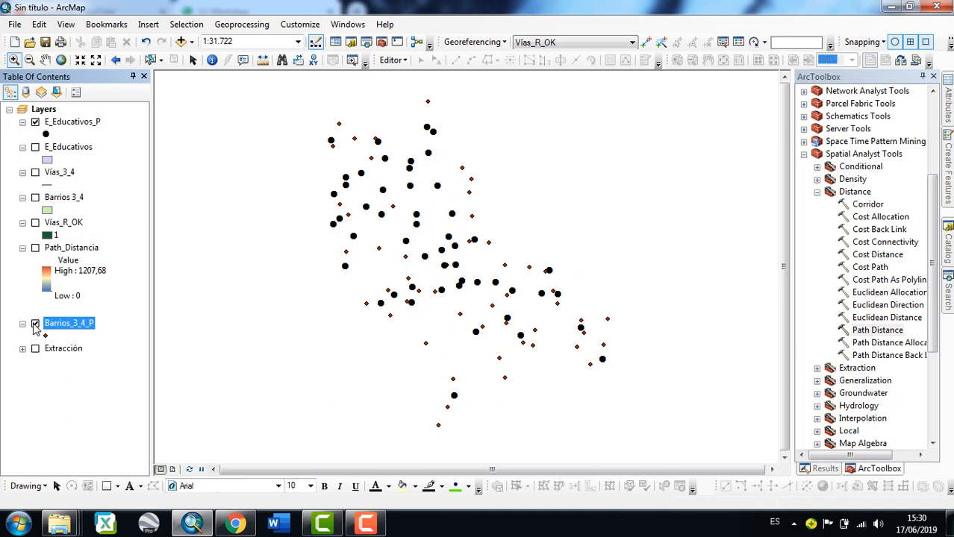
left_click(35, 323)
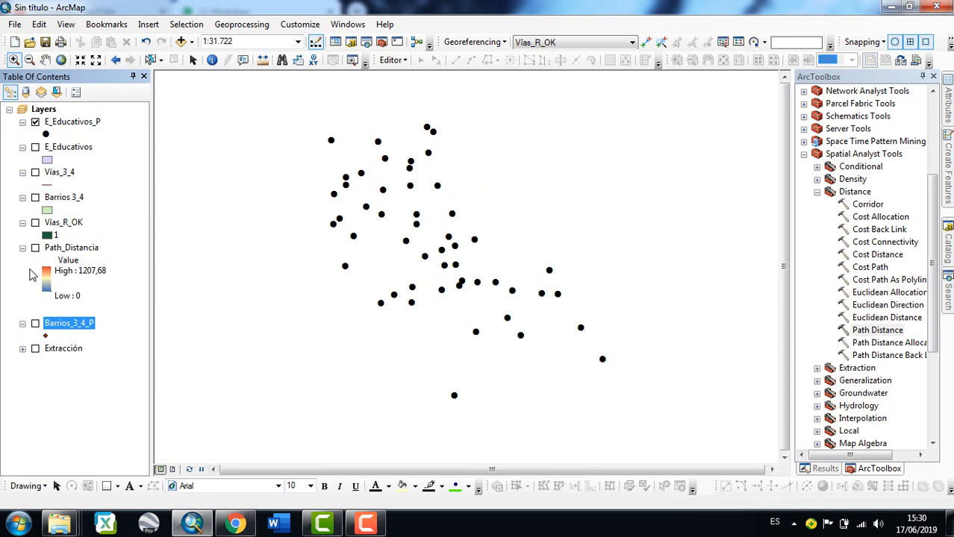
left_click(35, 198)
left_click(35, 122)
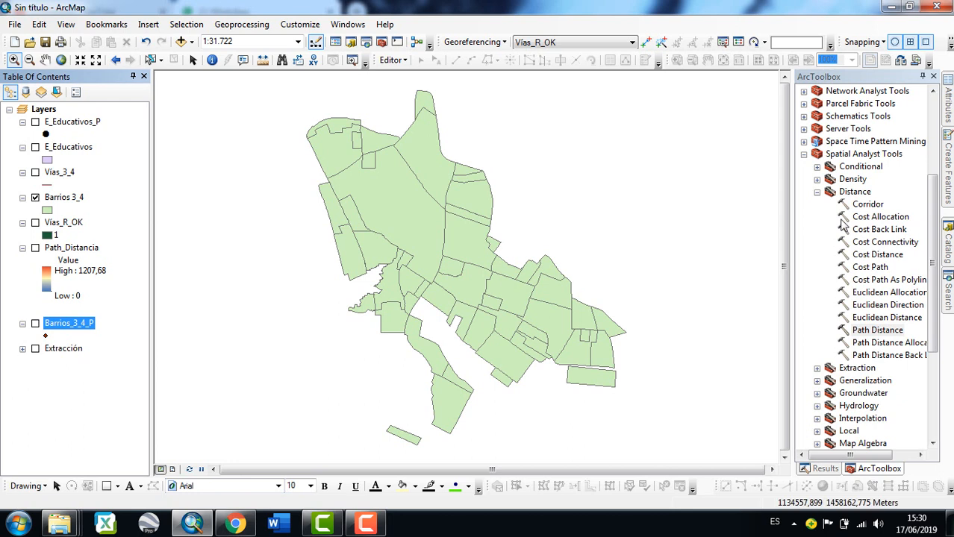
Set up the Feature To Point tool with Barrios 3_4 as the input features, and close it without running it.
left_click(817, 191)
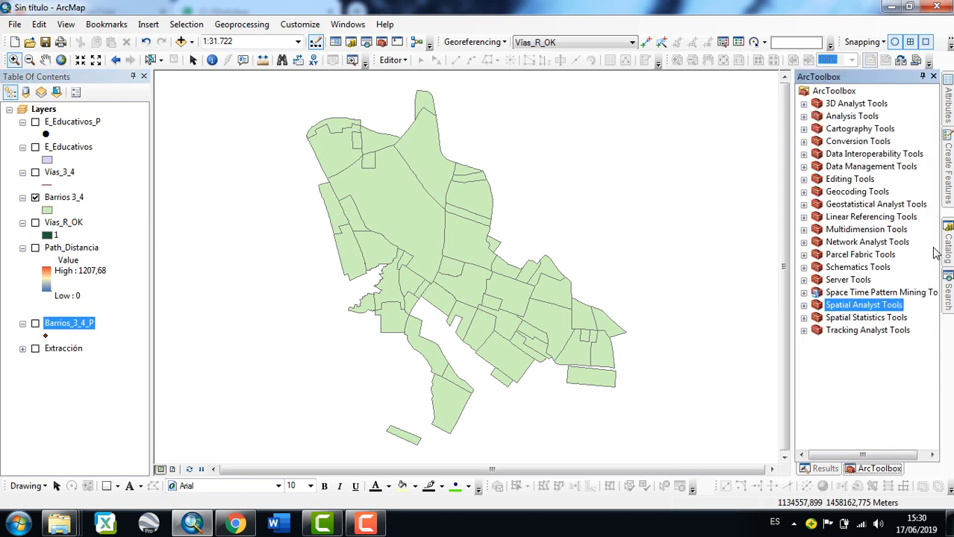
left_click(804, 167)
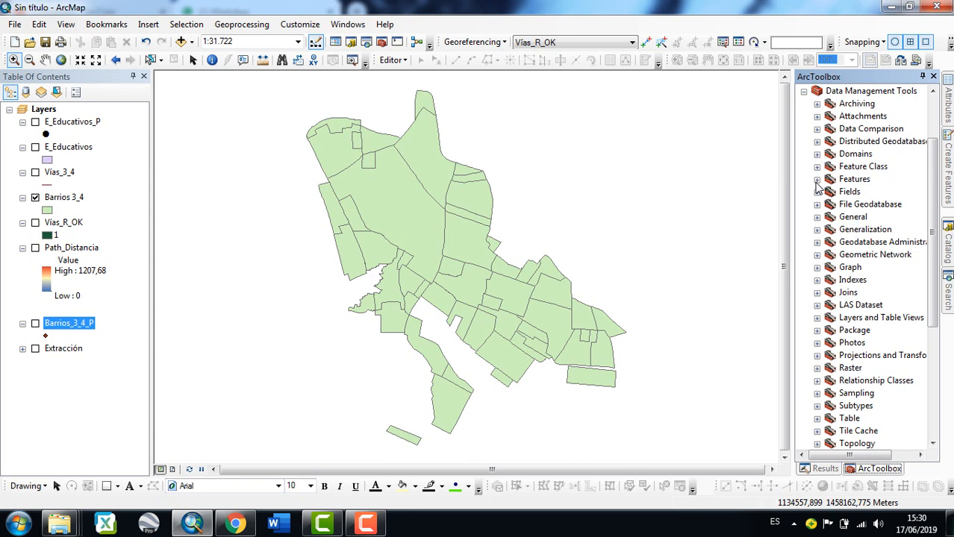
left_click(816, 180)
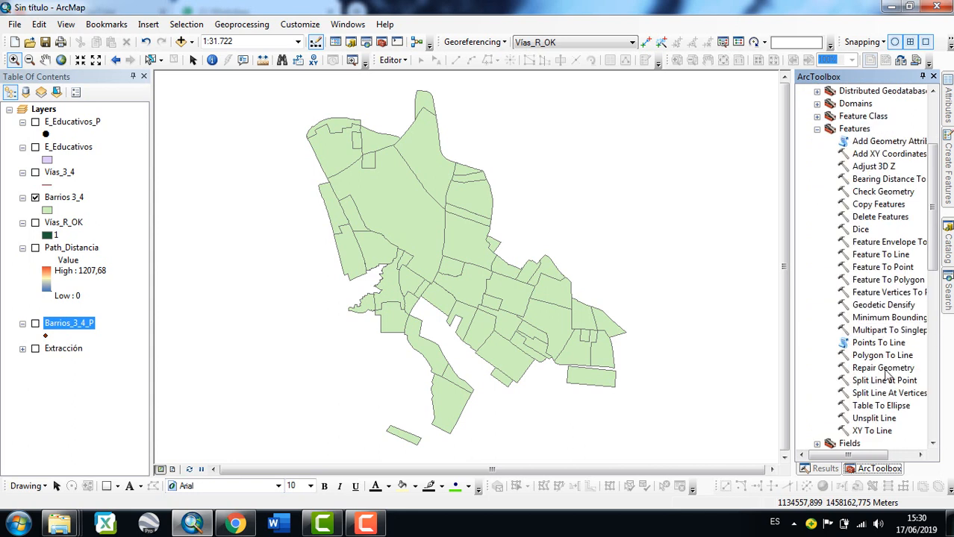
double_click(881, 269)
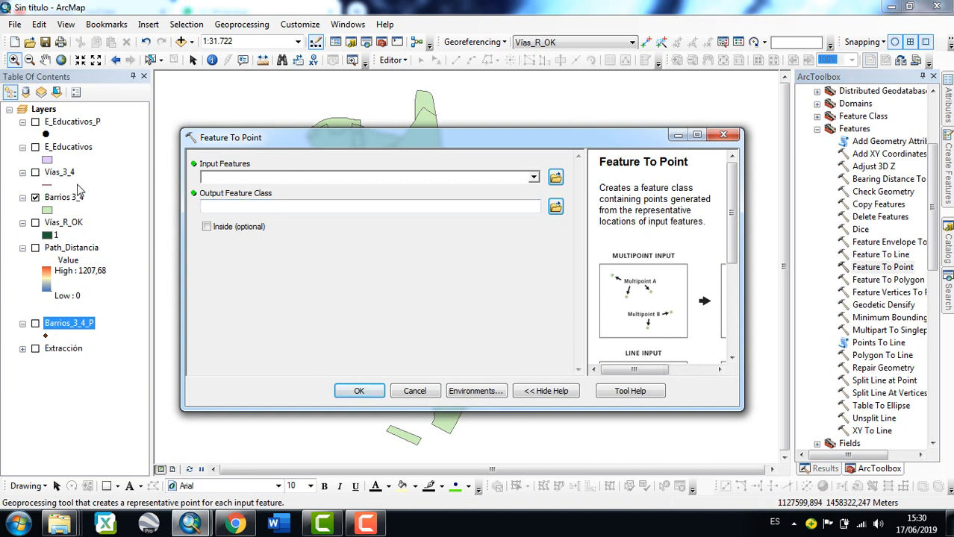
left_click_drag(66, 205, 229, 169)
left_click(219, 176)
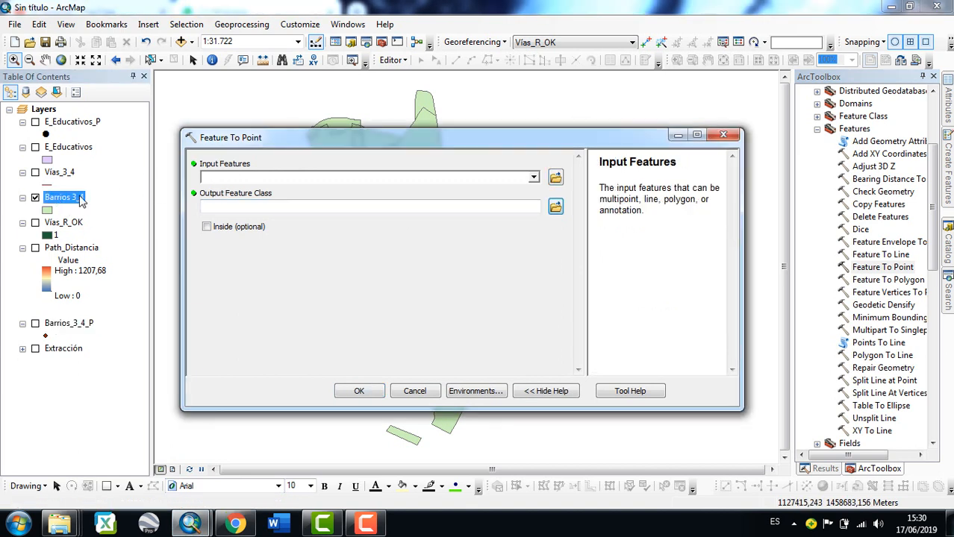
left_click_drag(49, 198, 231, 179)
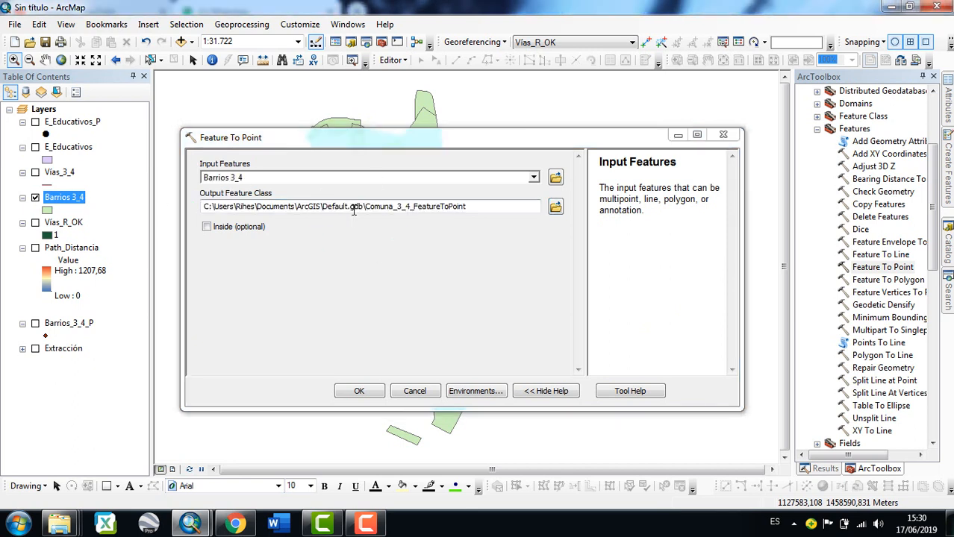
left_click(454, 206)
left_click_drag(466, 207, 360, 207)
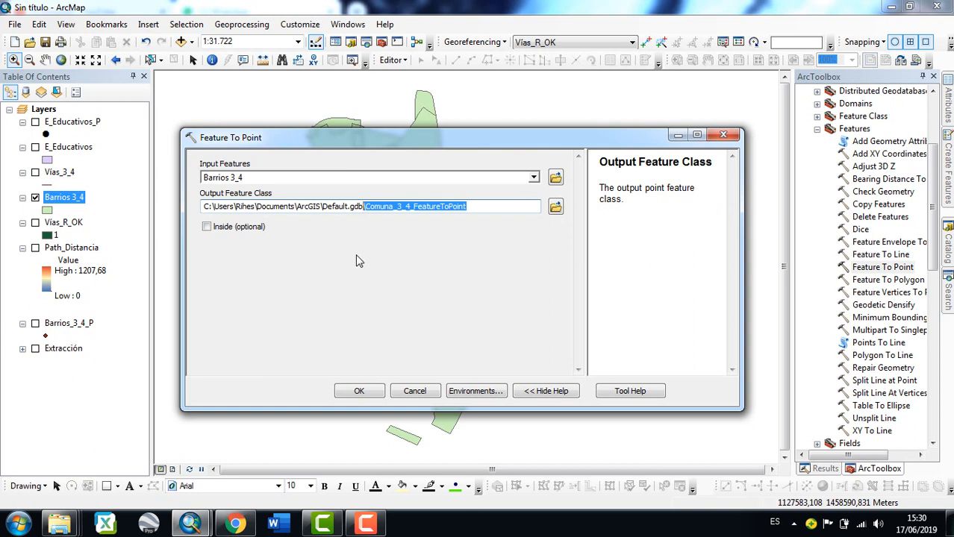
left_click(358, 391)
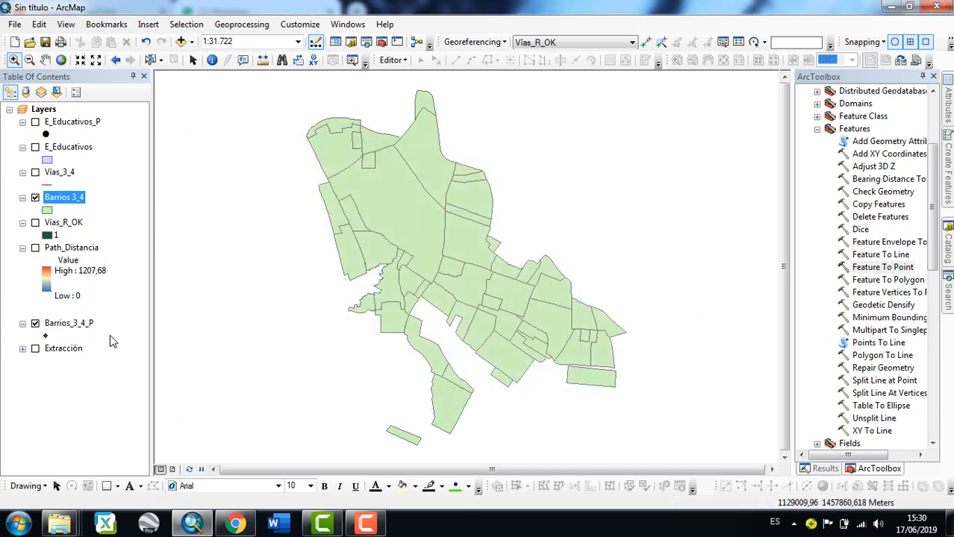
Place Barrios_3_4_P above Barrios 3_4 in the layer order, and show the Vías_3_4 layer.
left_click_drag(79, 320, 84, 192)
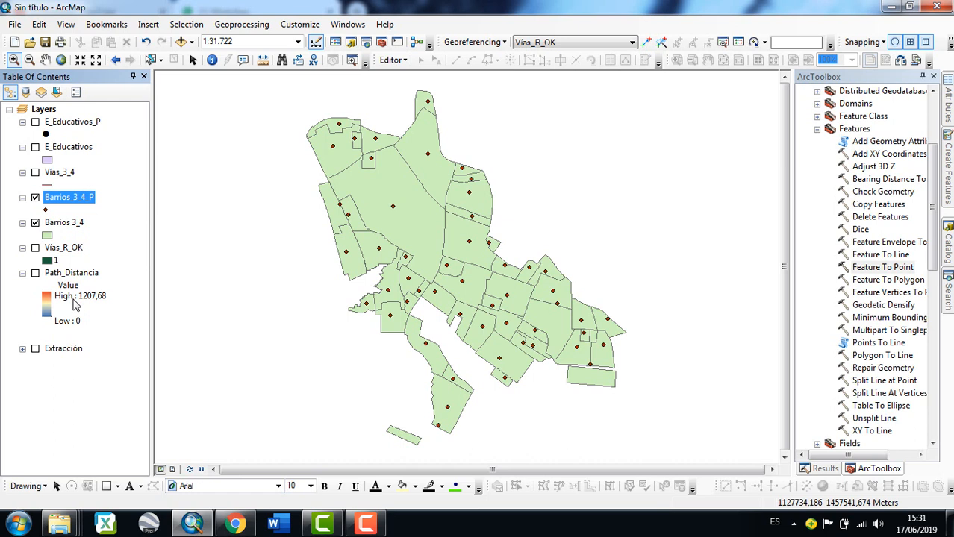
left_click(60, 225)
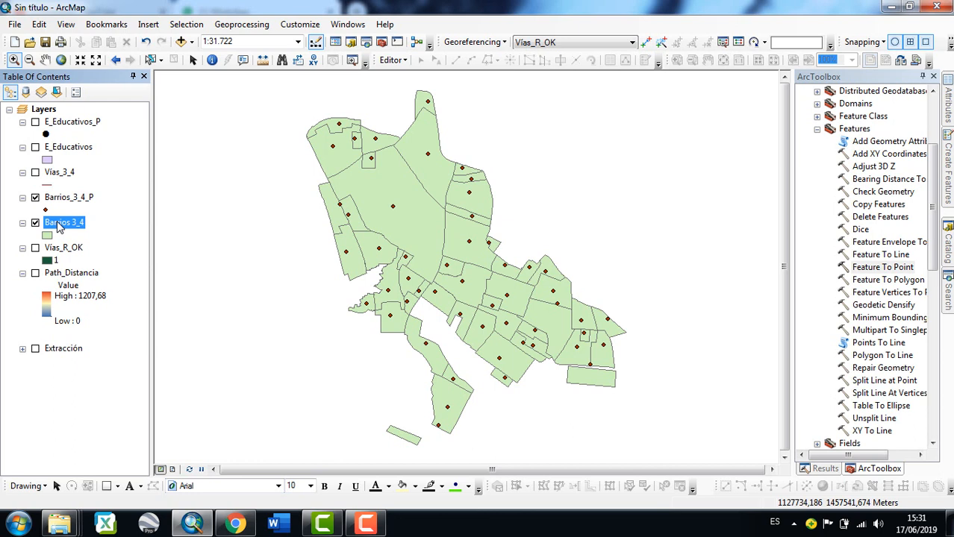
left_click_drag(60, 226, 54, 205)
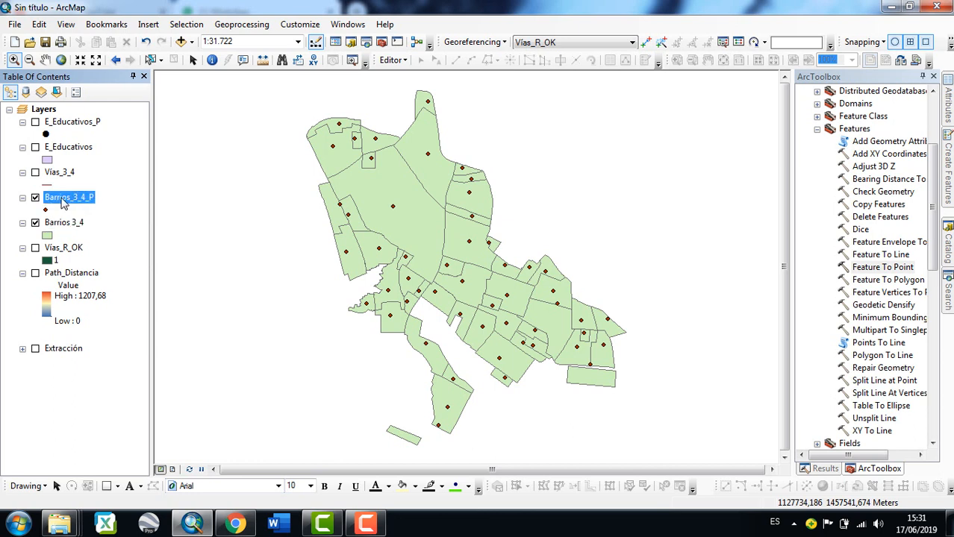
left_click(35, 172)
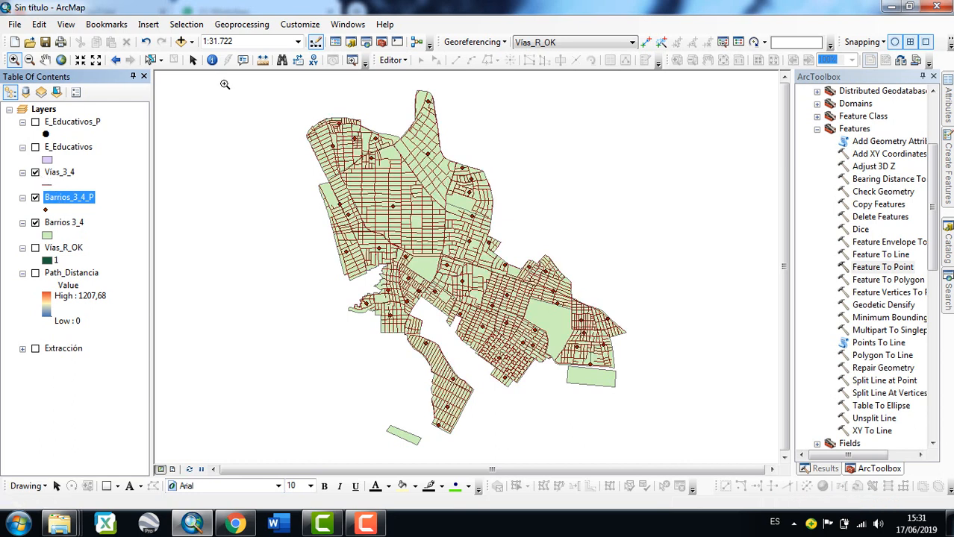
Start an edit session on Barrios_3_4_P, continuing despite the spatial reference warnings.
left_click(72, 121)
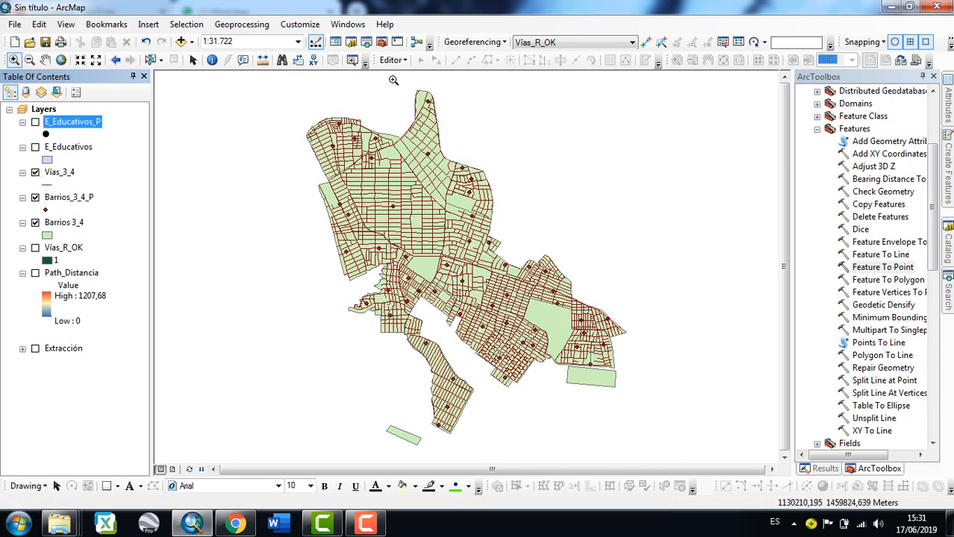
left_click(391, 60)
left_click(403, 75)
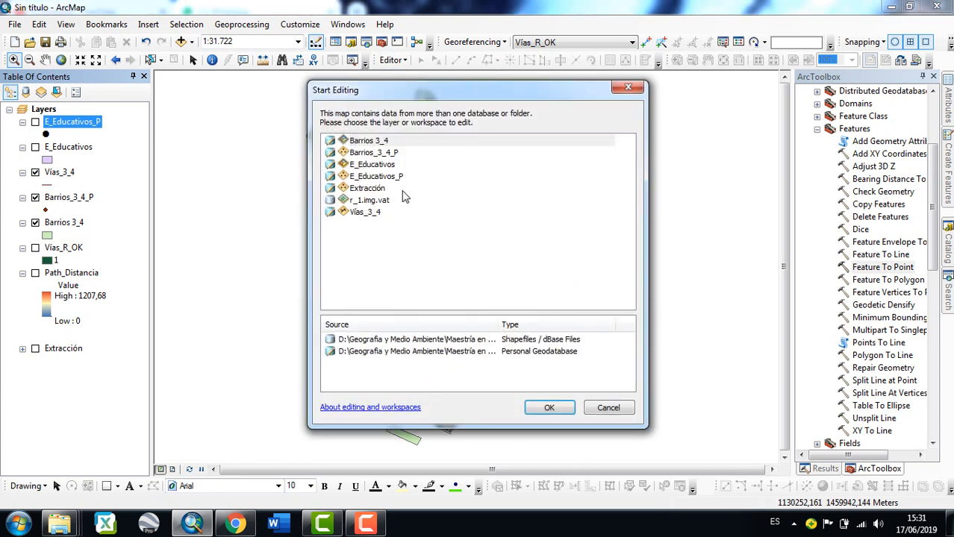
left_click(375, 152)
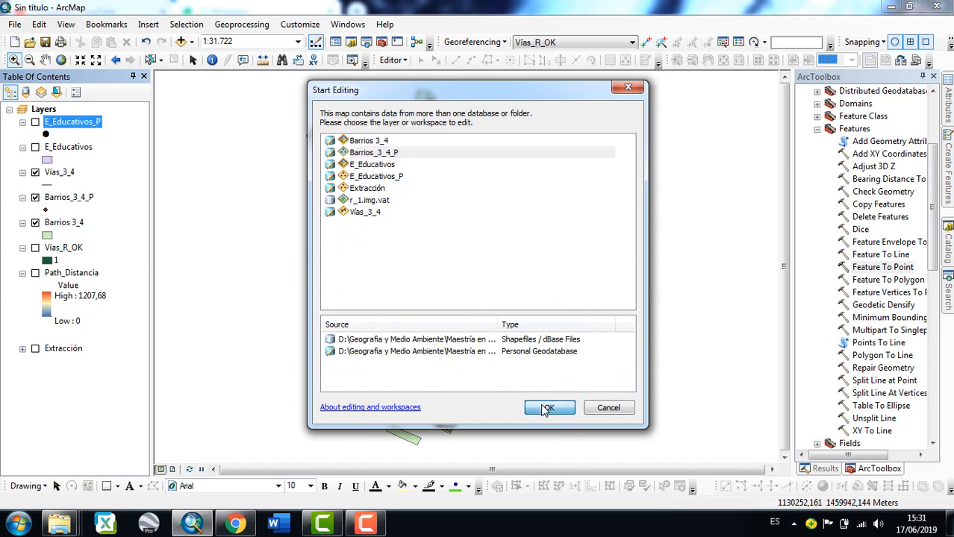
left_click(547, 409)
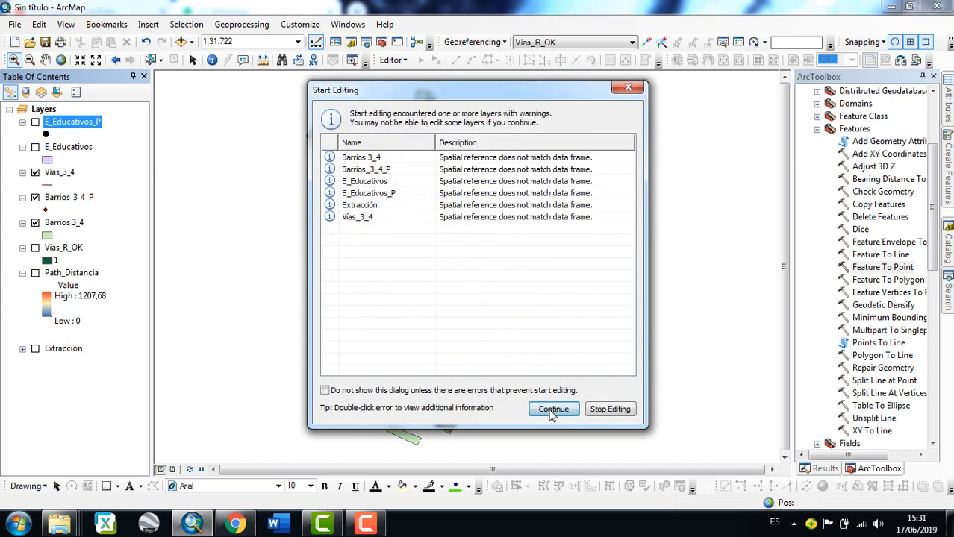
left_click(553, 409)
Hide the Barrios 3_4 layer and change the Barrios_3_4_P symbol to a large black circle.
left_click_drag(332, 139, 373, 169)
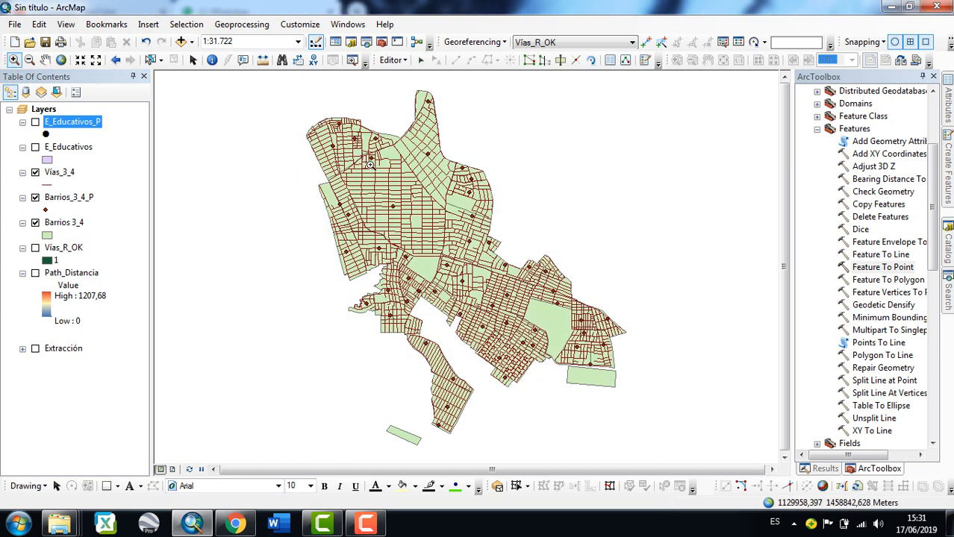
left_click(35, 223)
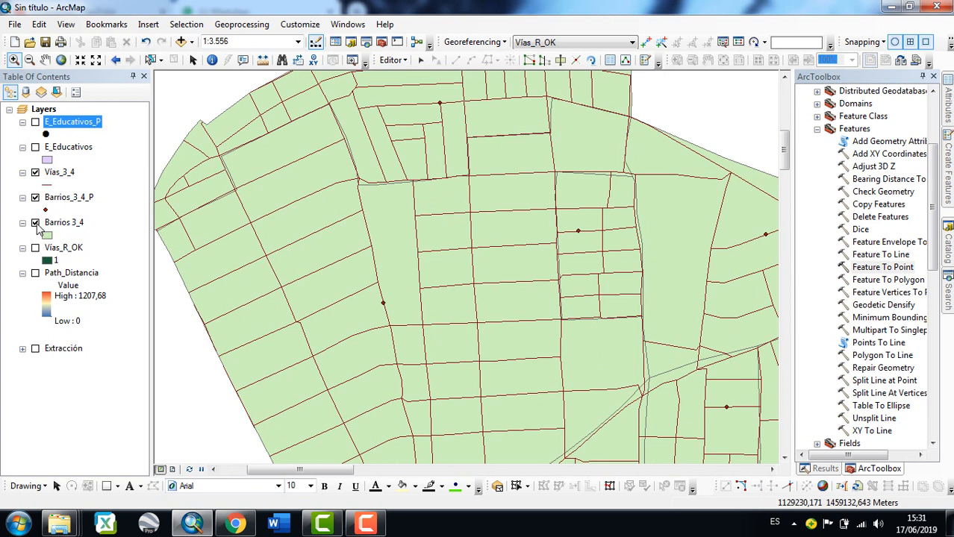
left_click_drag(327, 271, 422, 333)
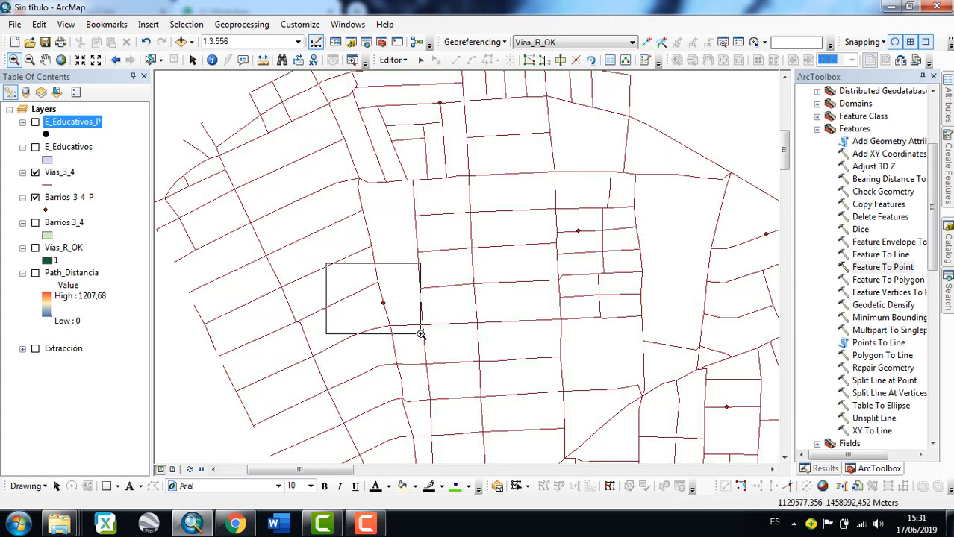
left_click(45, 210)
left_click(451, 237)
left_click(560, 405)
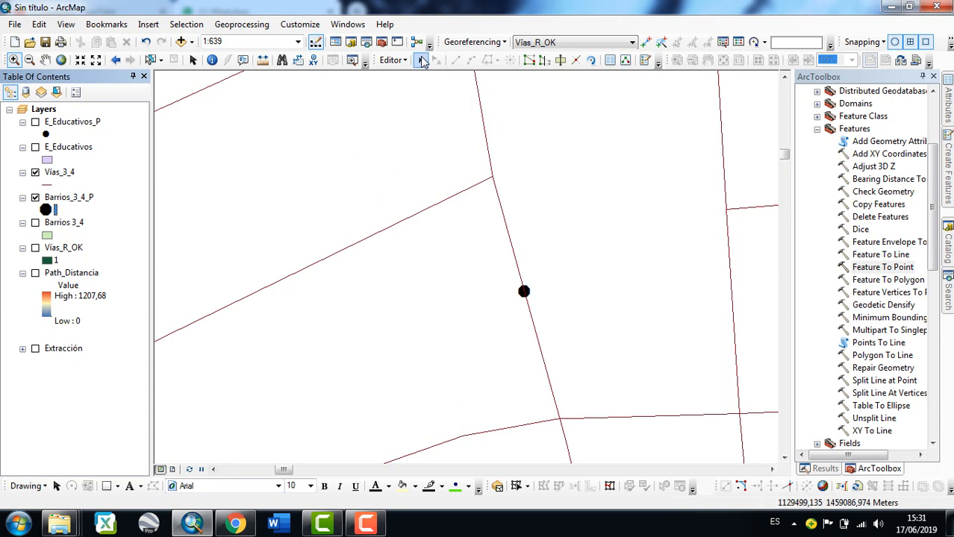
Stop editing, and leave only the Vías_3_4 layer shown at full extent.
left_click(391, 59)
left_click(420, 104)
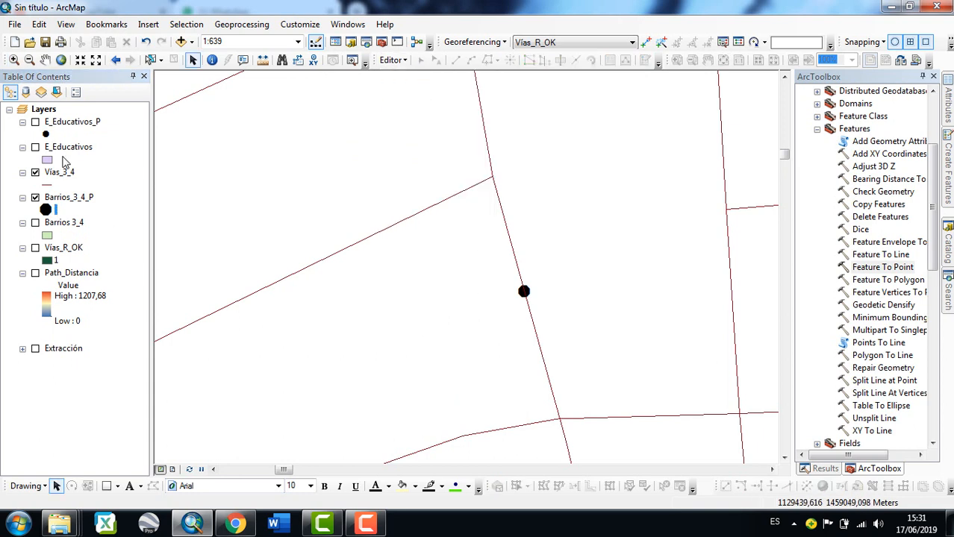
left_click(61, 60)
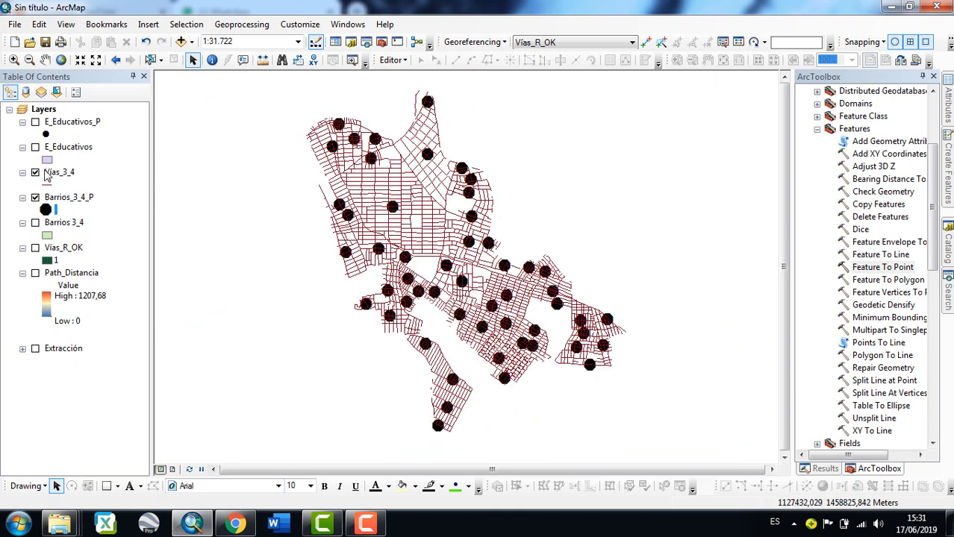
left_click(35, 197)
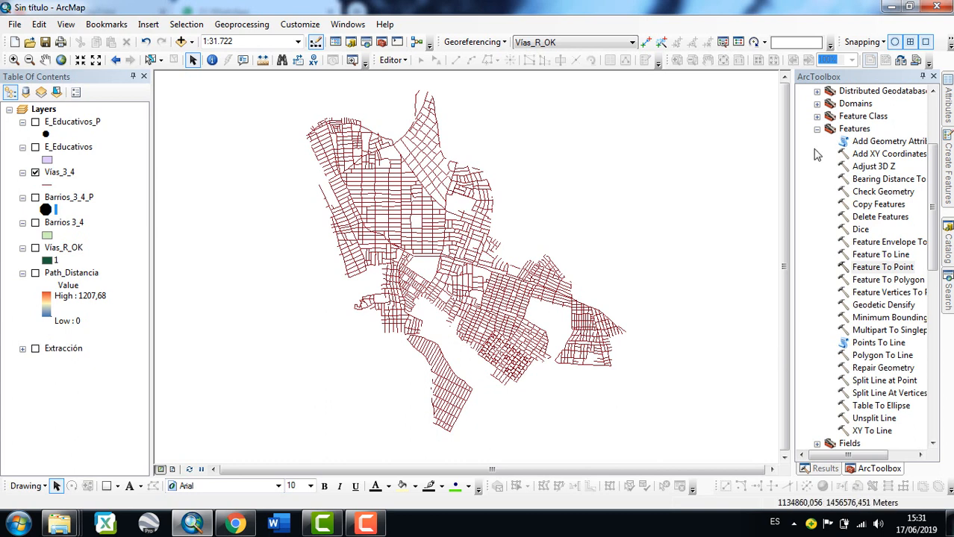
Open the Extract Values to Points tool from the Spatial Analyst Extraction toolset.
left_click(817, 131)
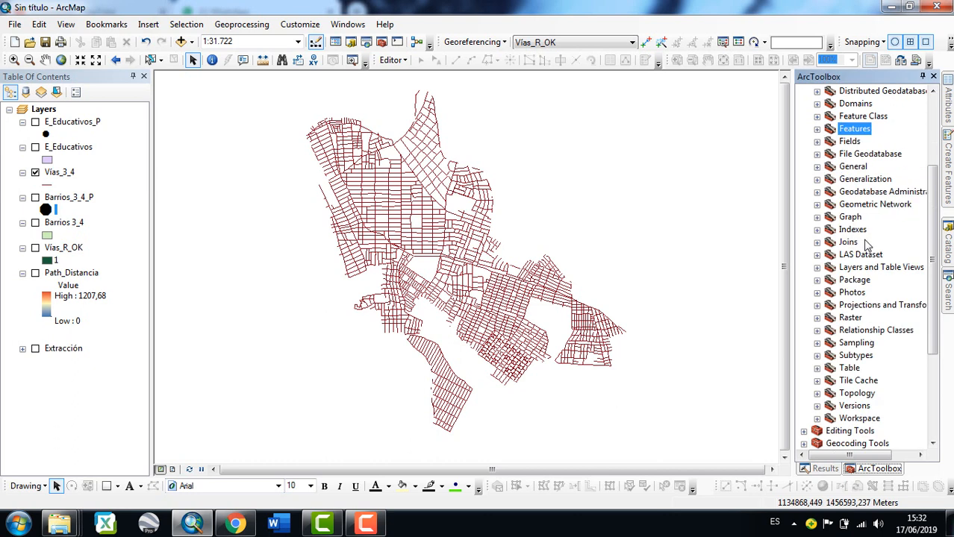
left_click_drag(931, 243, 932, 327)
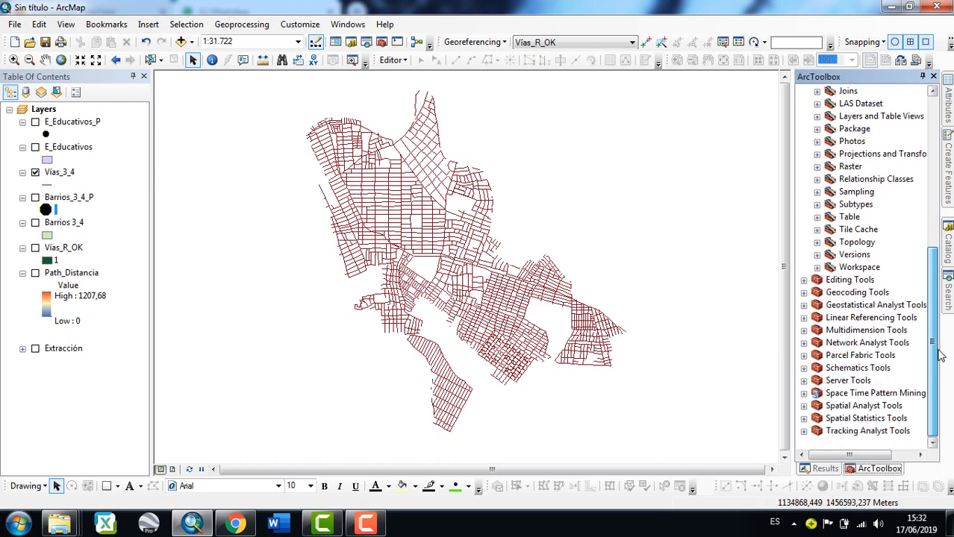
left_click(804, 406)
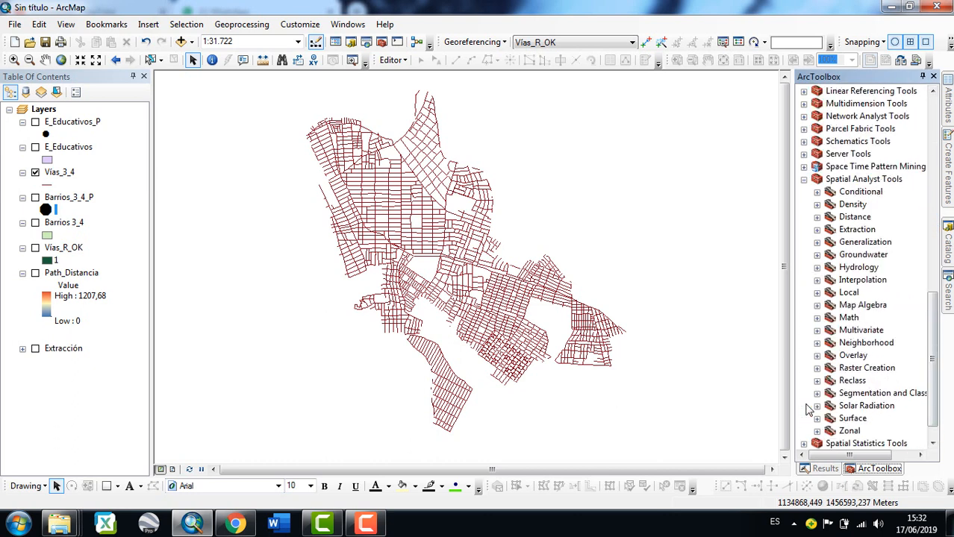
left_click(817, 230)
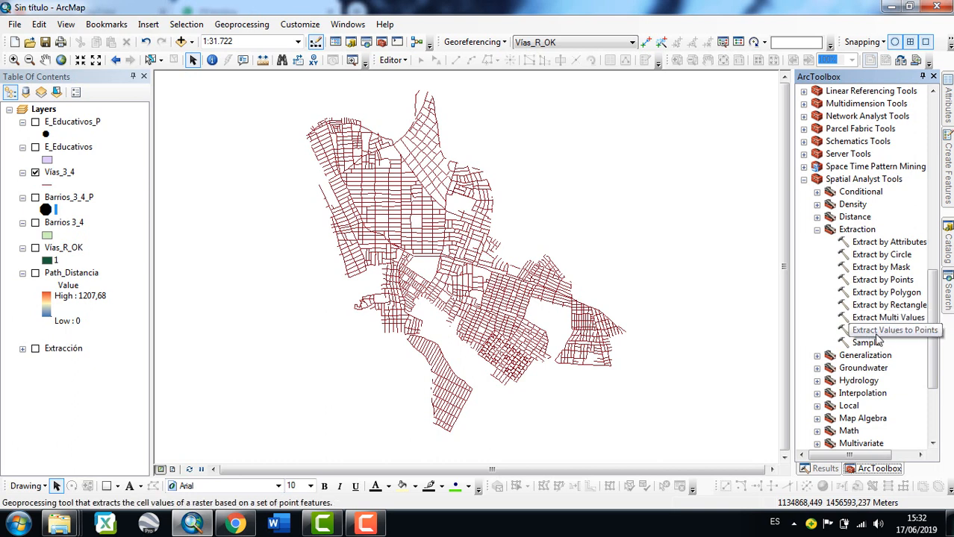
double_click(899, 335)
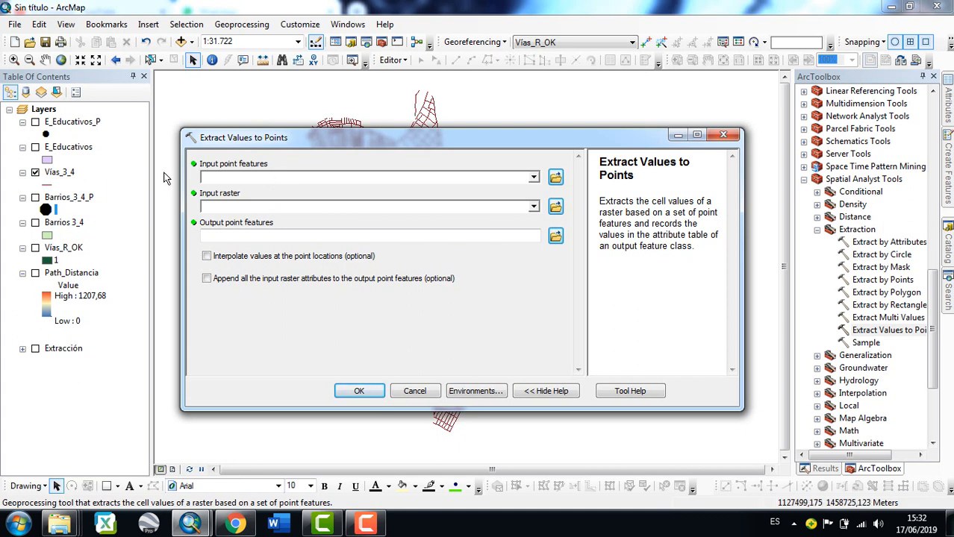
Set Barrios_3_4_P as the input point features and Path_Distancia as the input raster for Extract Values to Points.
left_click(79, 203)
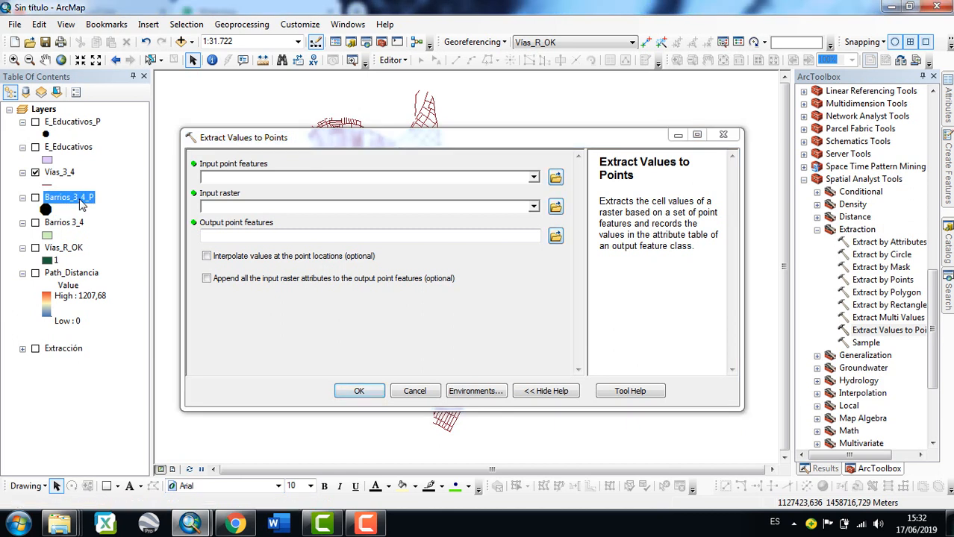
left_click_drag(69, 201, 236, 181)
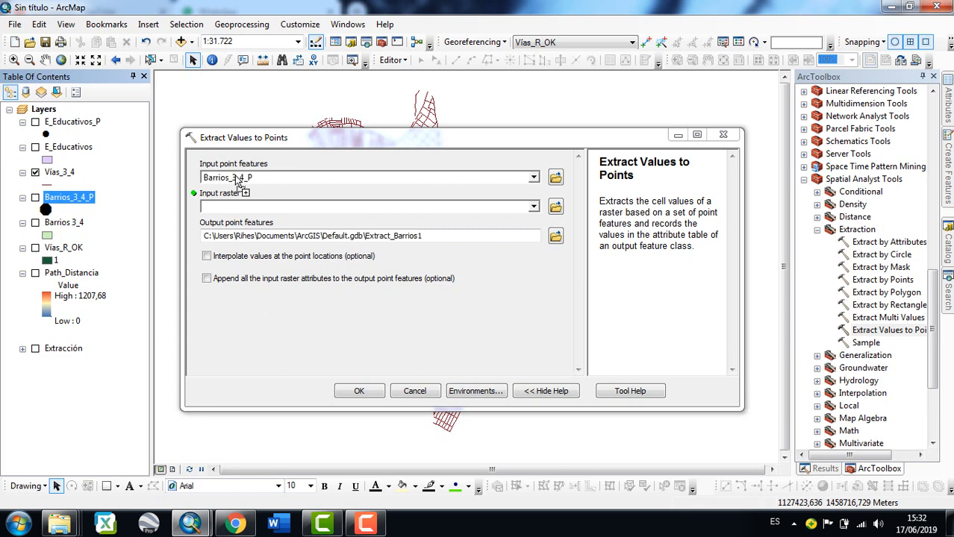
left_click(82, 273)
left_click_drag(84, 275, 222, 214)
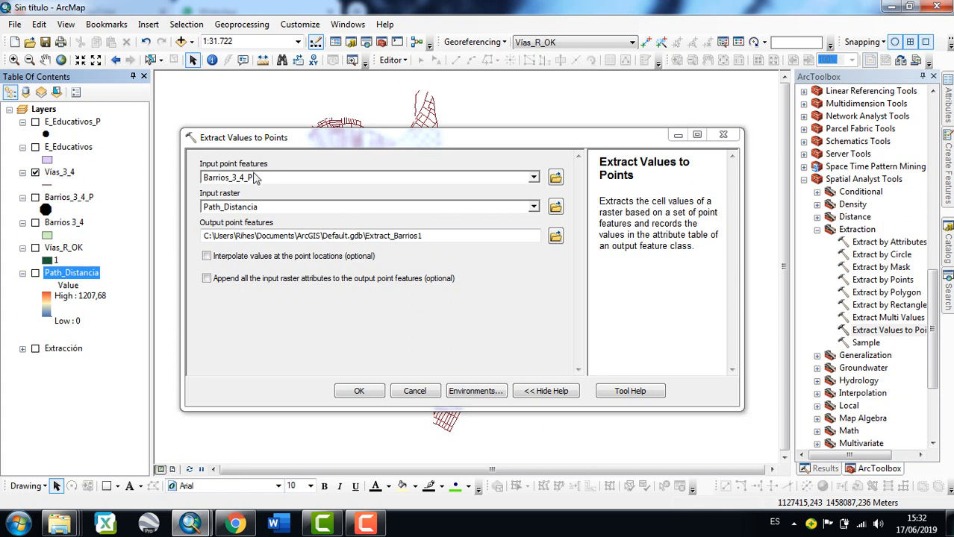
left_click_drag(259, 176, 200, 175)
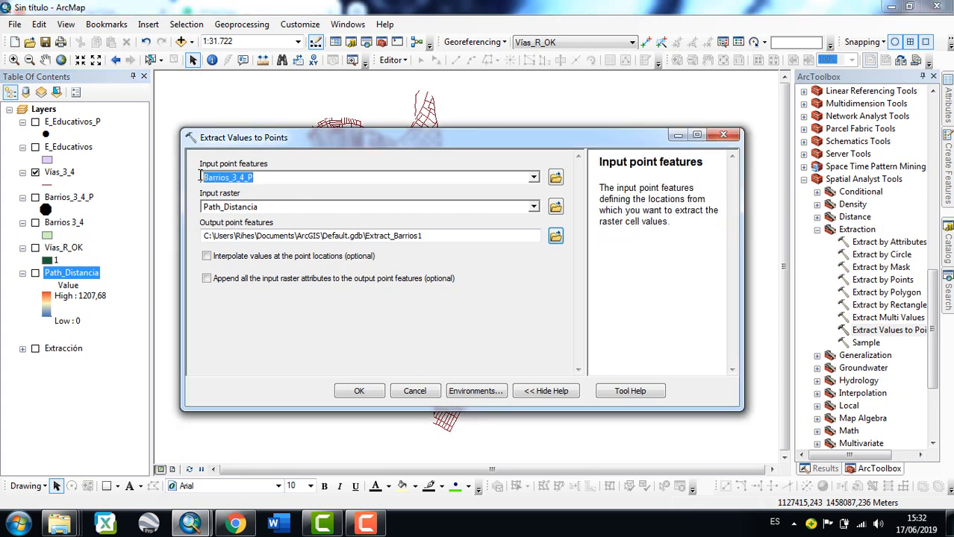
left_click(265, 177)
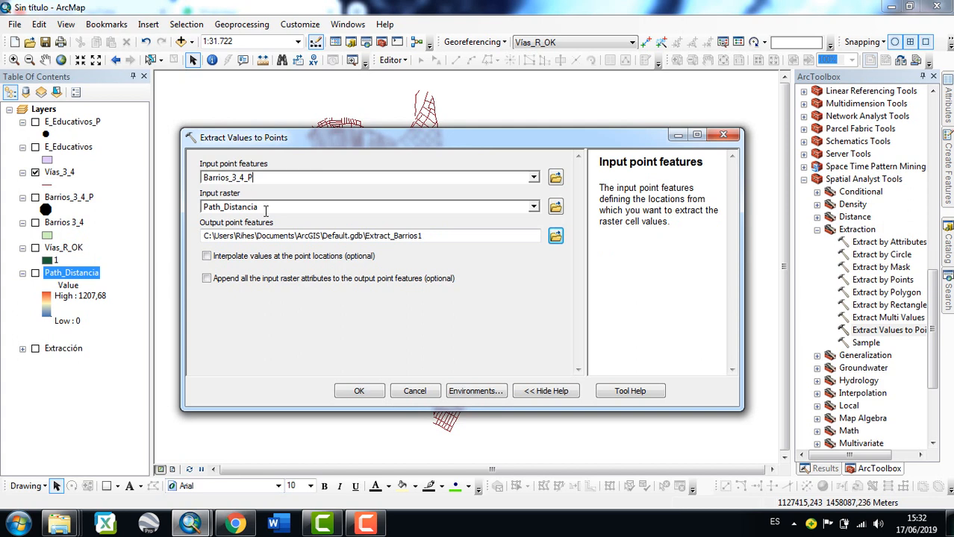
key("Tab")
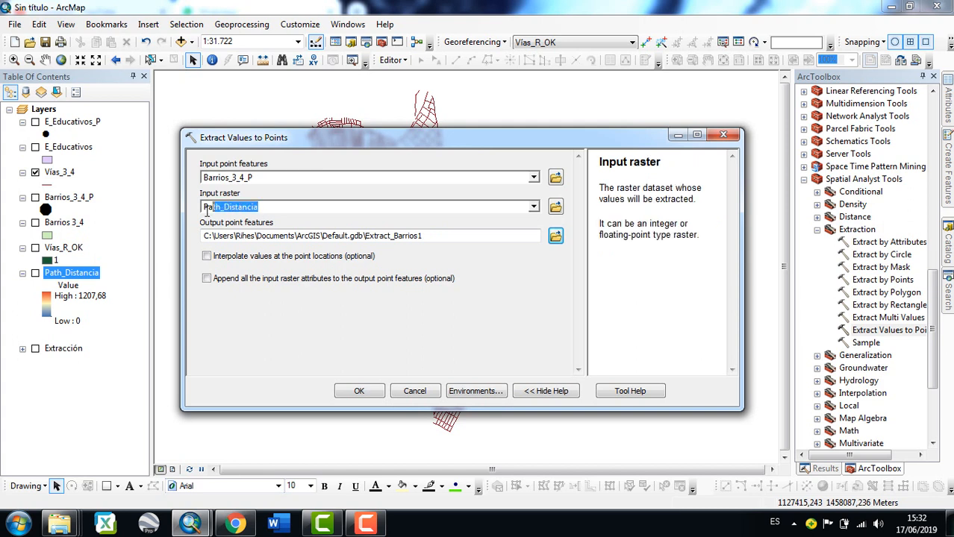
left_click(298, 212)
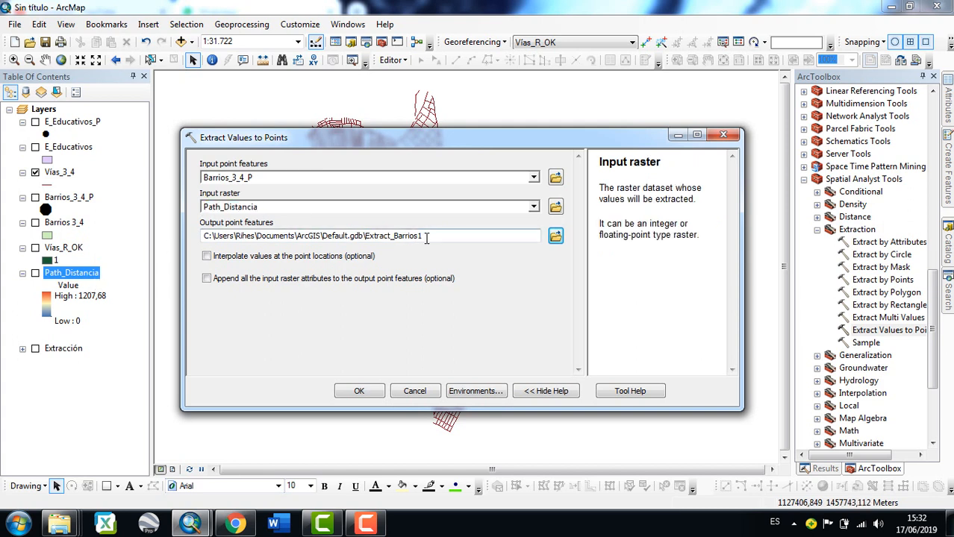
Set the processing extent in the Extract Values to Points environments to match an existing layer.
left_click_drag(426, 236, 373, 236)
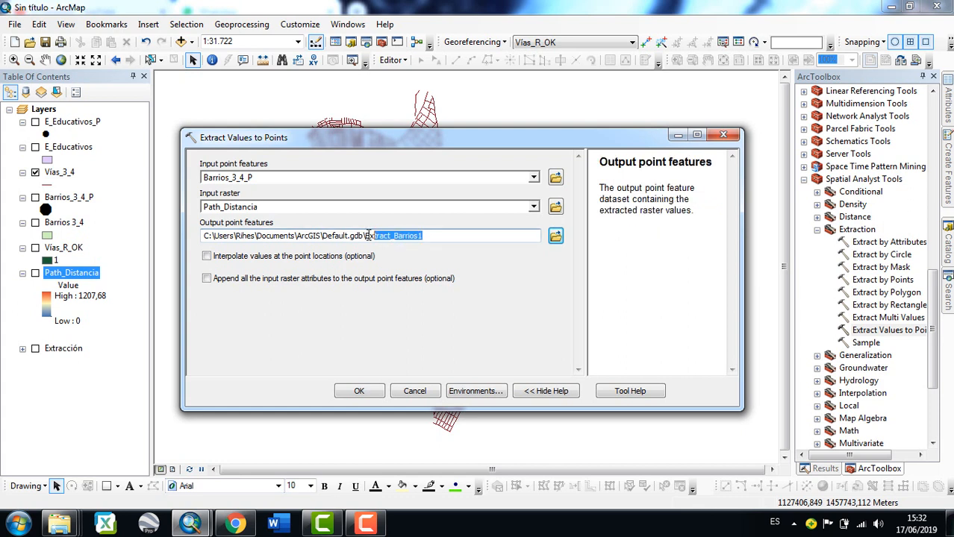
left_click(437, 236)
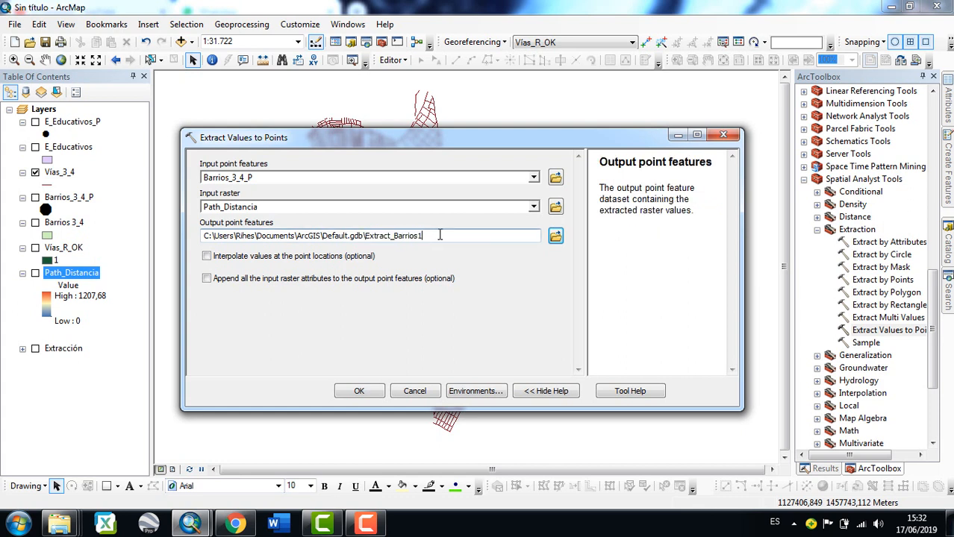
left_click(474, 391)
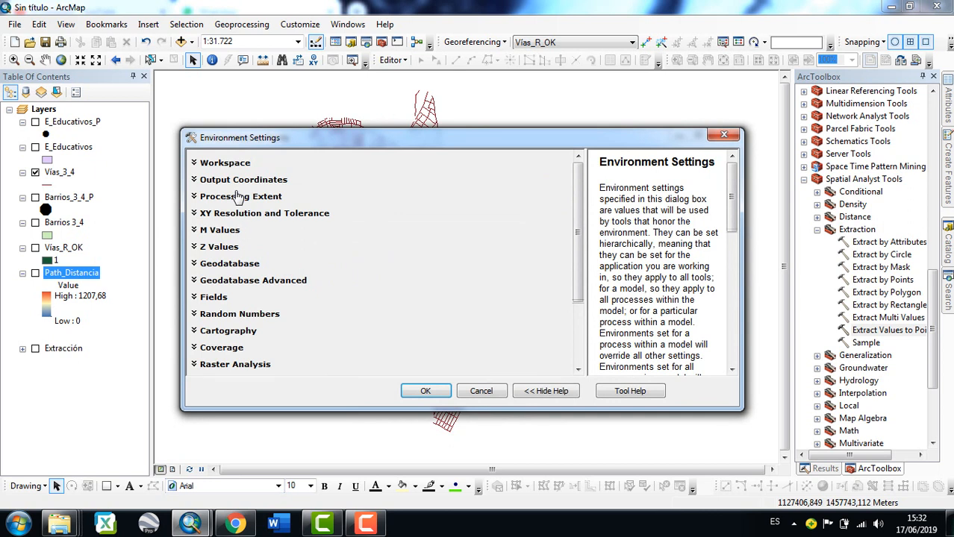
left_click(234, 199)
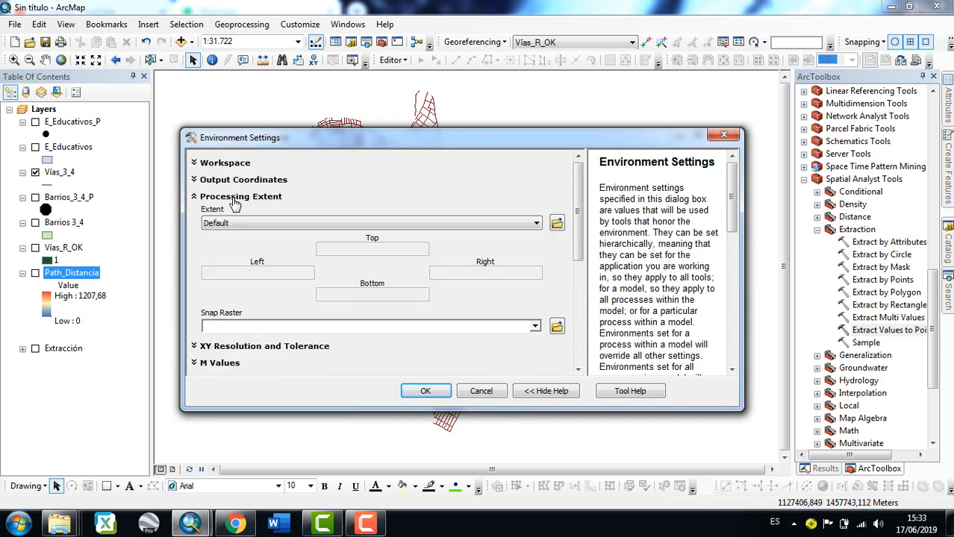
left_click(289, 223)
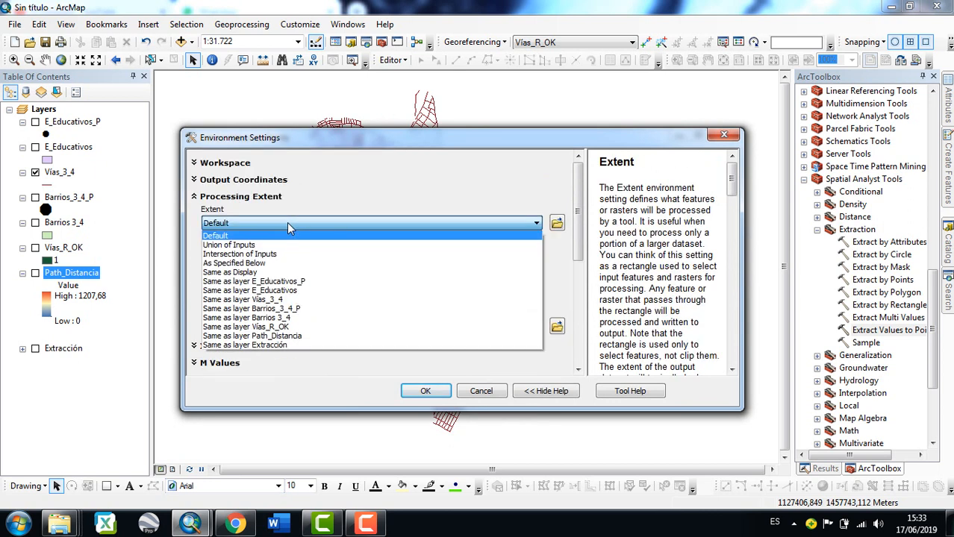
left_click(257, 324)
scroll(528, 330, "down", 10)
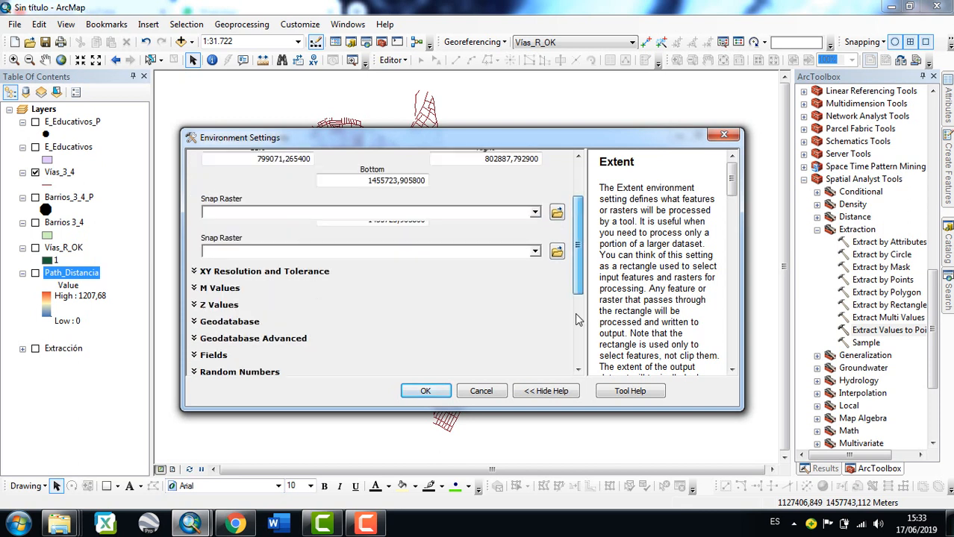
Set the raster analysis mask to Barrios 3_4 in the environment settings, and close Extract Values to Points without running it.
left_click(233, 270)
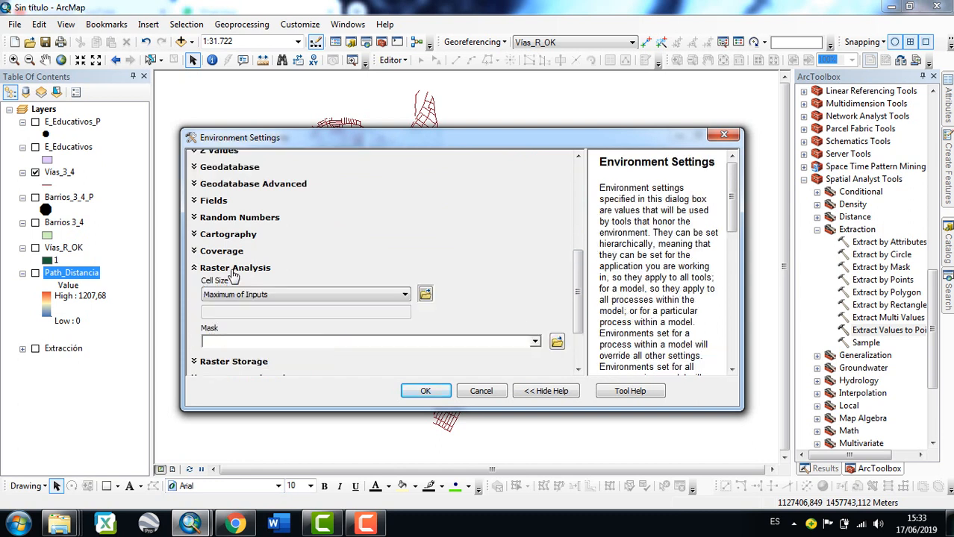
left_click(536, 345)
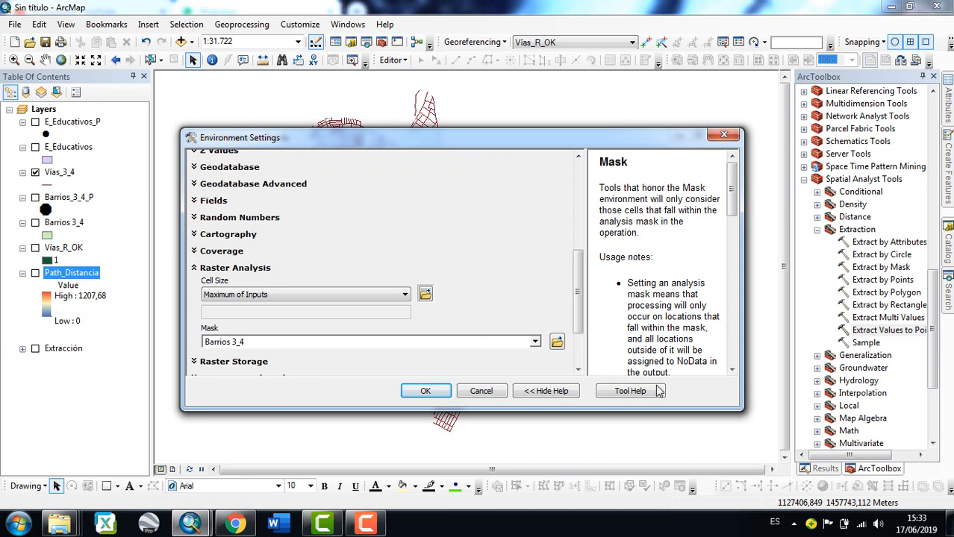
left_click_drag(585, 138, 596, 369)
left_click(570, 142)
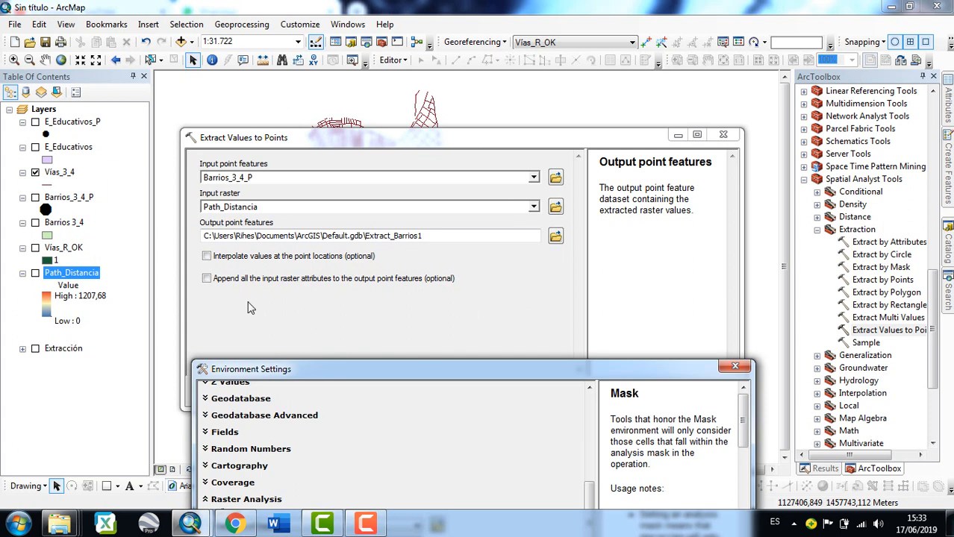
left_click_drag(574, 362, 565, 143)
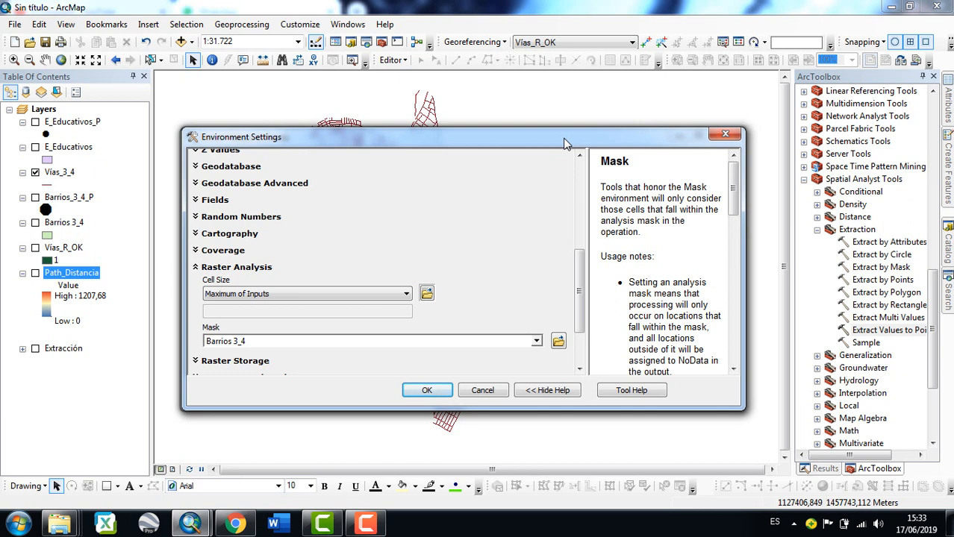
left_click(427, 391)
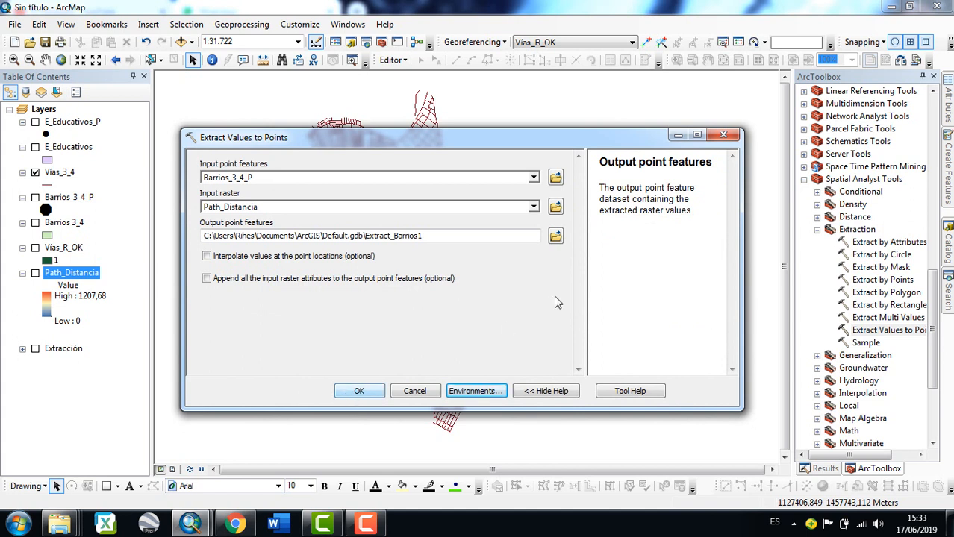
left_click(723, 135)
Show the Extracción layer on the map and open its attribute table.
left_click(35, 349)
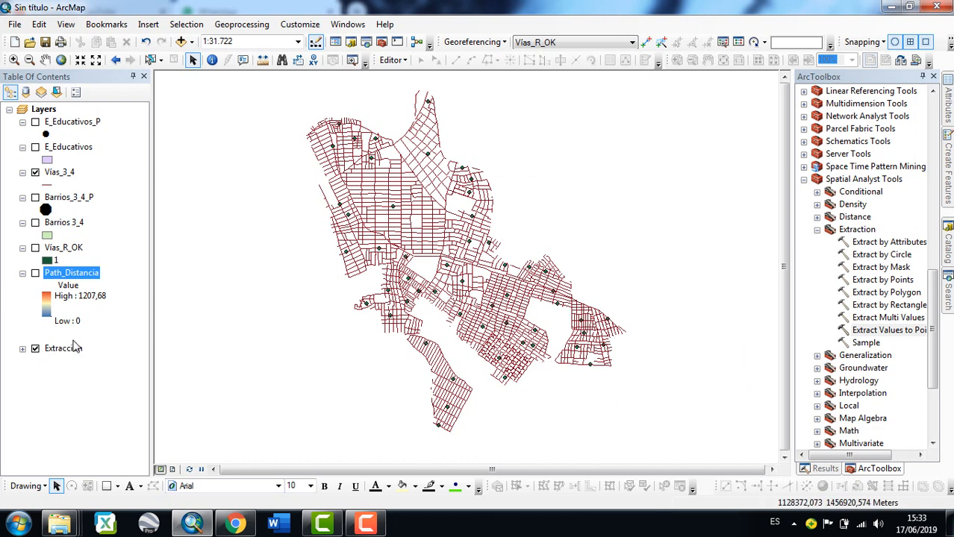
left_click(63, 349)
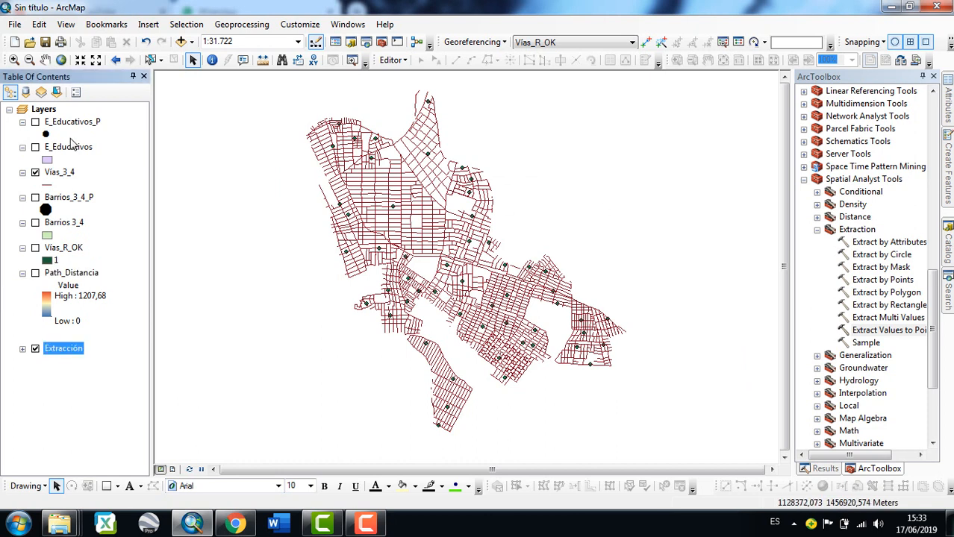
right_click(58, 356)
left_click(175, 92)
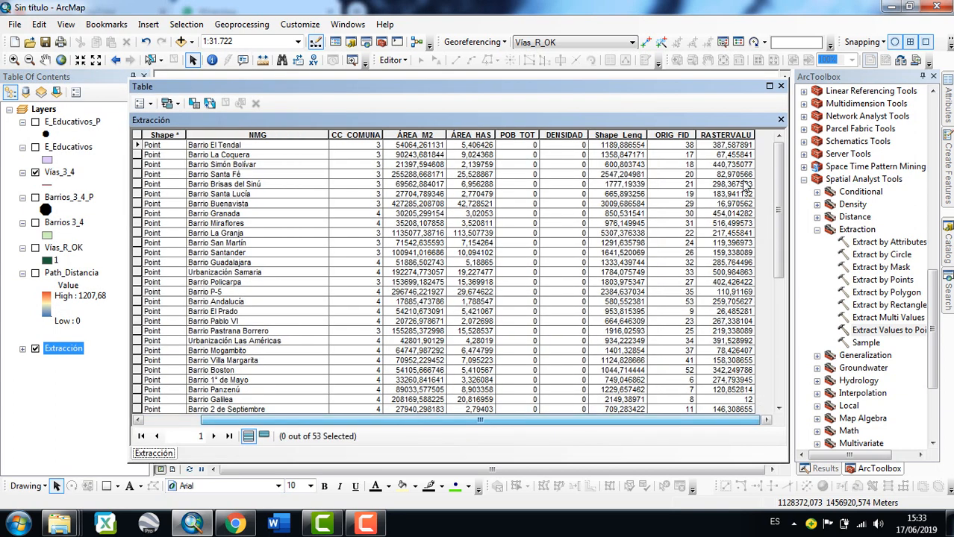
Sort the Extracción attribute table in ascending order by RASTERVALU and examine the extracted distances.
left_click(726, 135)
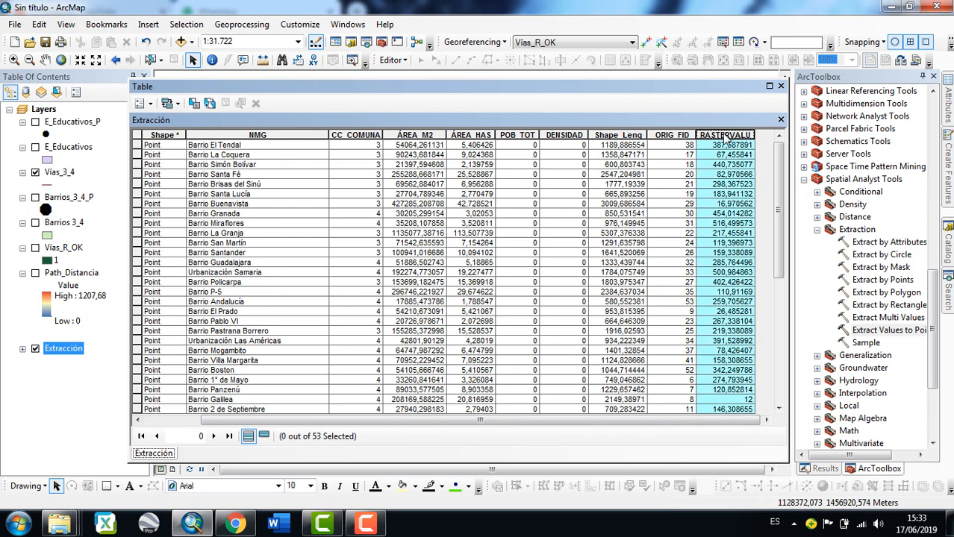
double_click(726, 137)
mouse_move(782, 167)
left_mouse_down()
mouse_move(782, 291)
mouse_move(786, 153)
left_mouse_up()
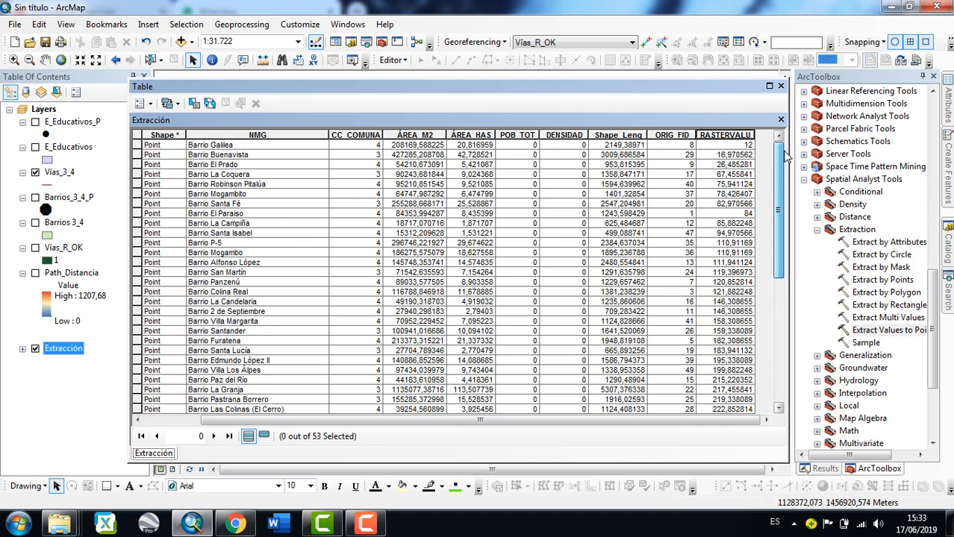
left_click(745, 134)
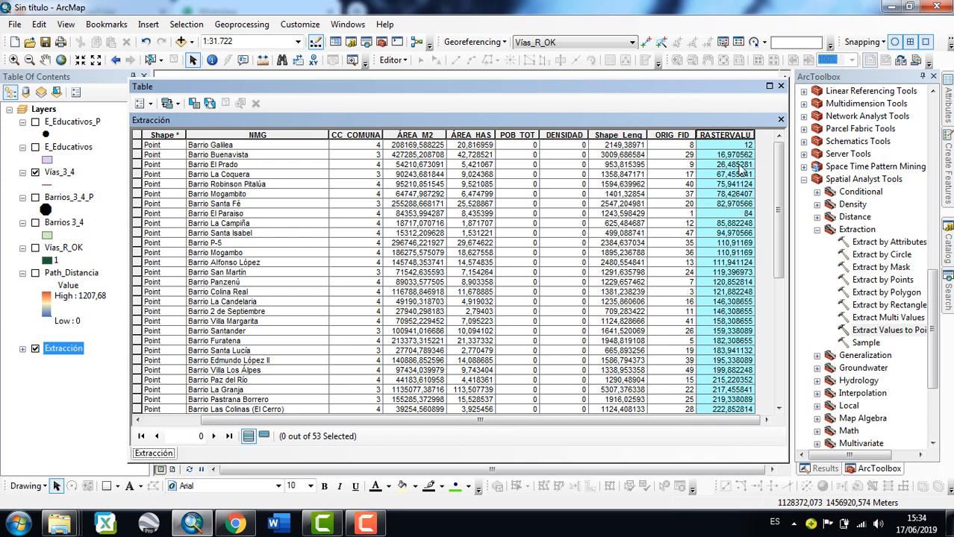
Select the Barrio Galilea record to locate its point on the map, and clear the selection after closing the table.
left_click(138, 145)
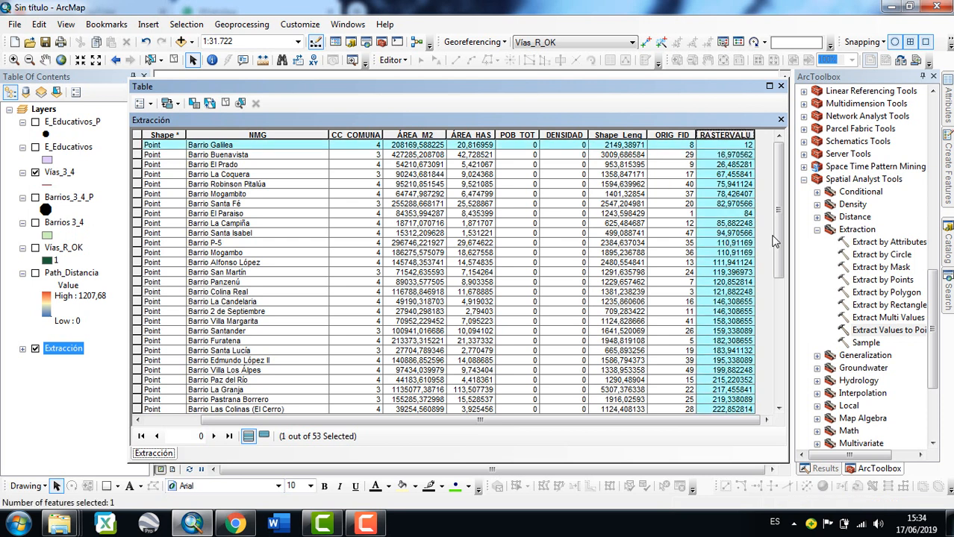
left_click_drag(780, 237, 783, 157)
left_click(781, 86)
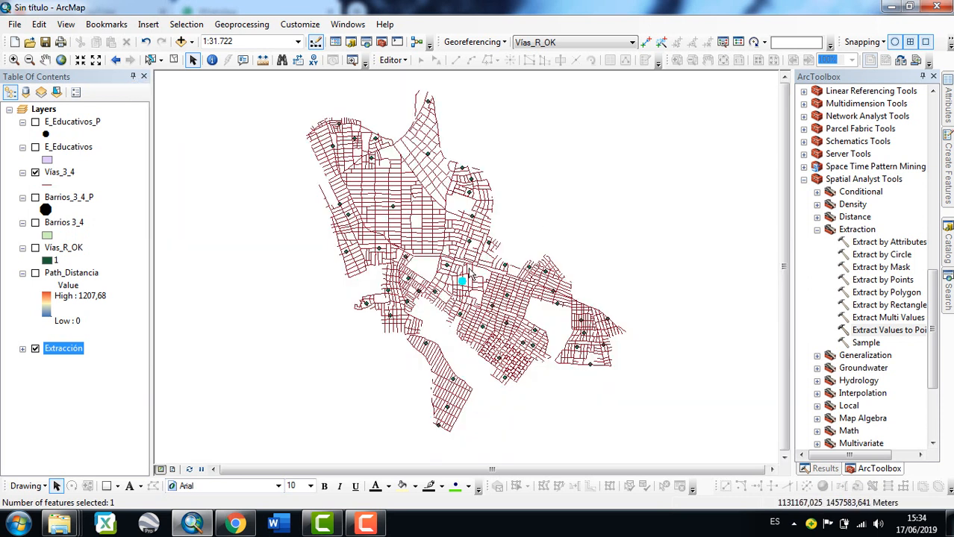
left_click(173, 60)
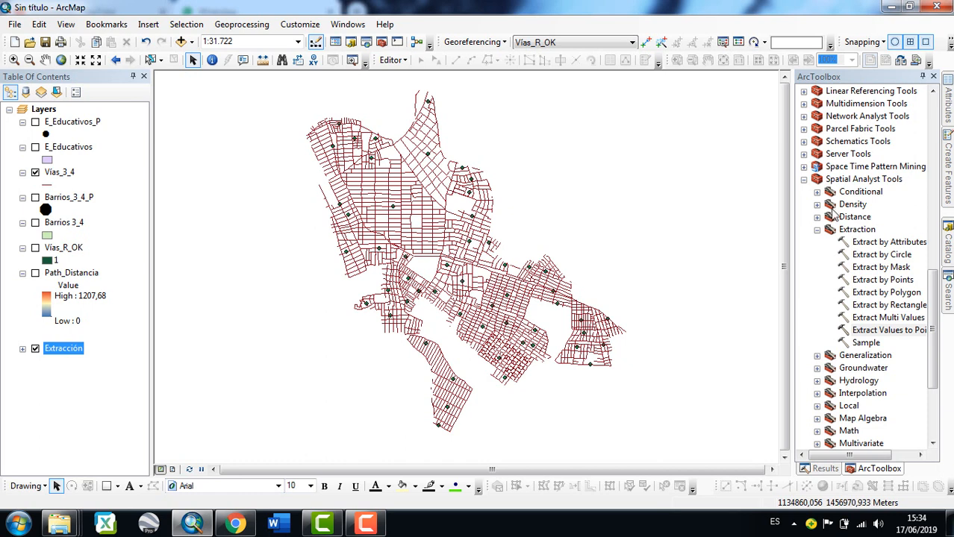
Open the IDW tool from the Spatial Analyst Interpolation toolset.
left_click(816, 229)
left_click(803, 179)
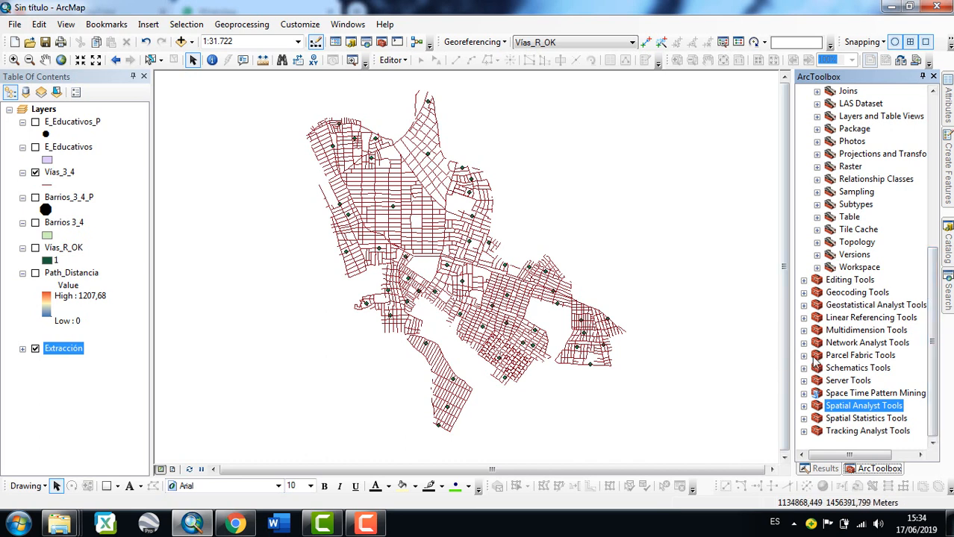
left_click_drag(936, 323, 935, 175)
left_click(804, 166)
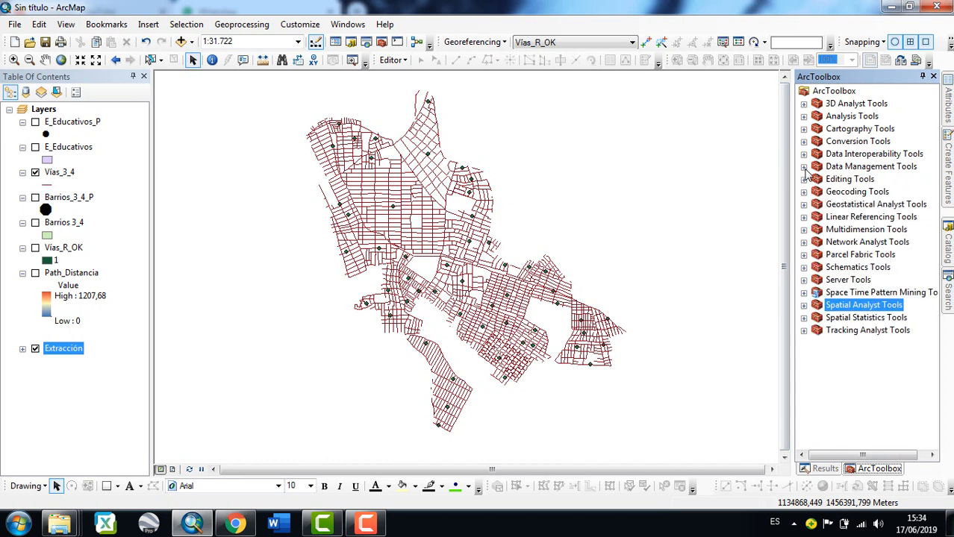
left_click(804, 305)
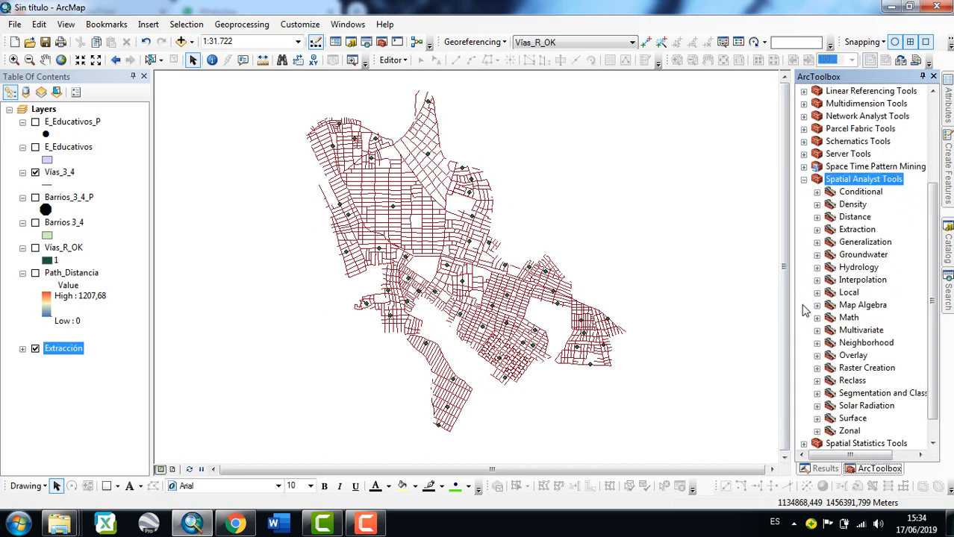
left_click(817, 280)
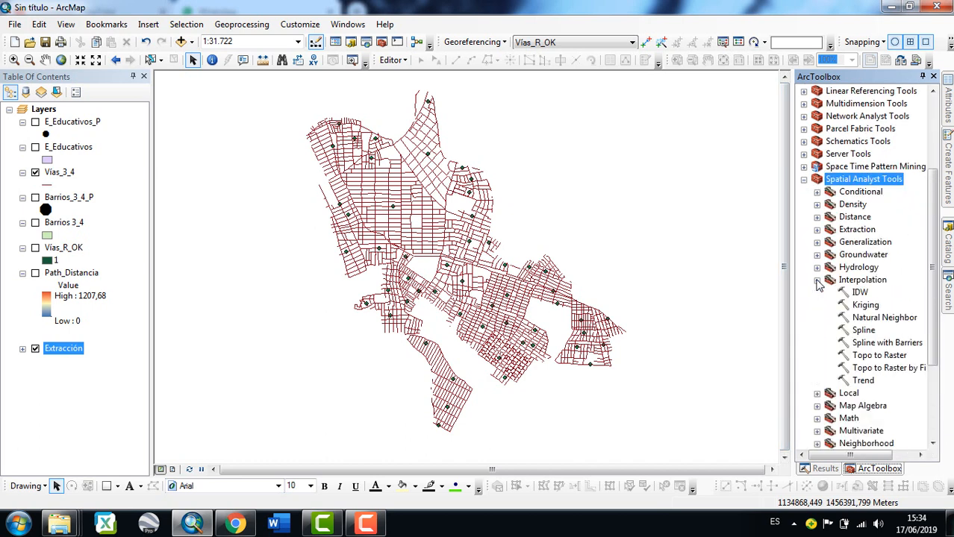
double_click(859, 293)
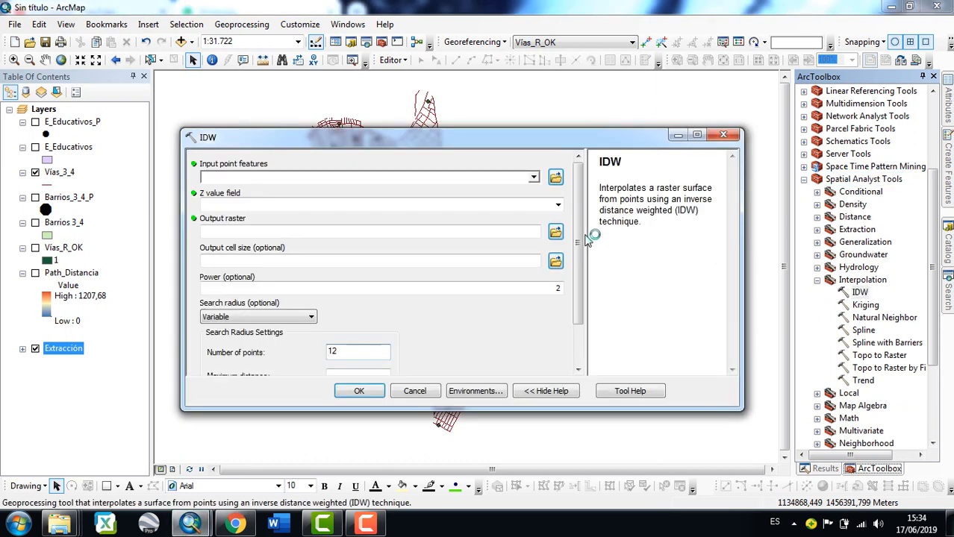
Set Extracción as the IDW input point features and RASTERVALU as the Z value field.
left_click_drag(280, 136, 322, 129)
left_click(321, 169)
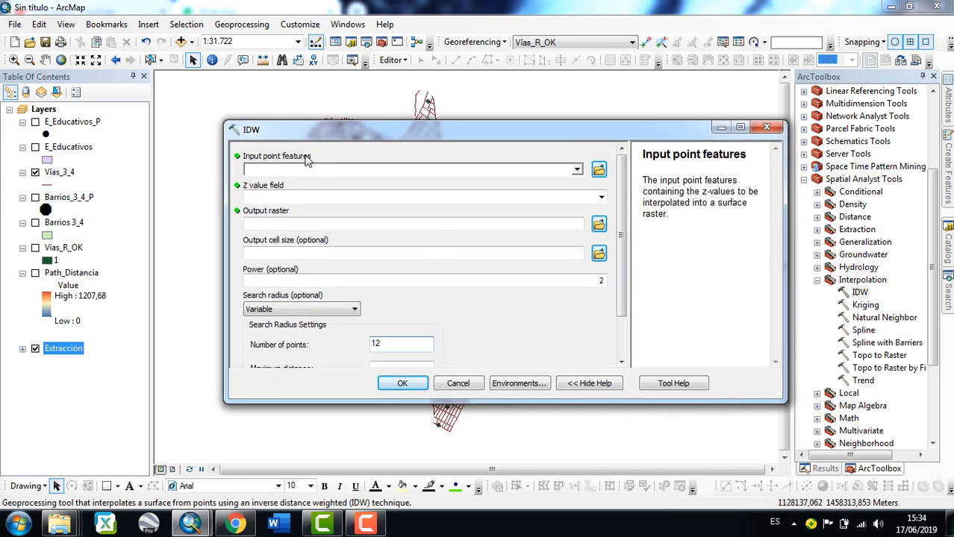
left_click_drag(297, 183, 300, 179)
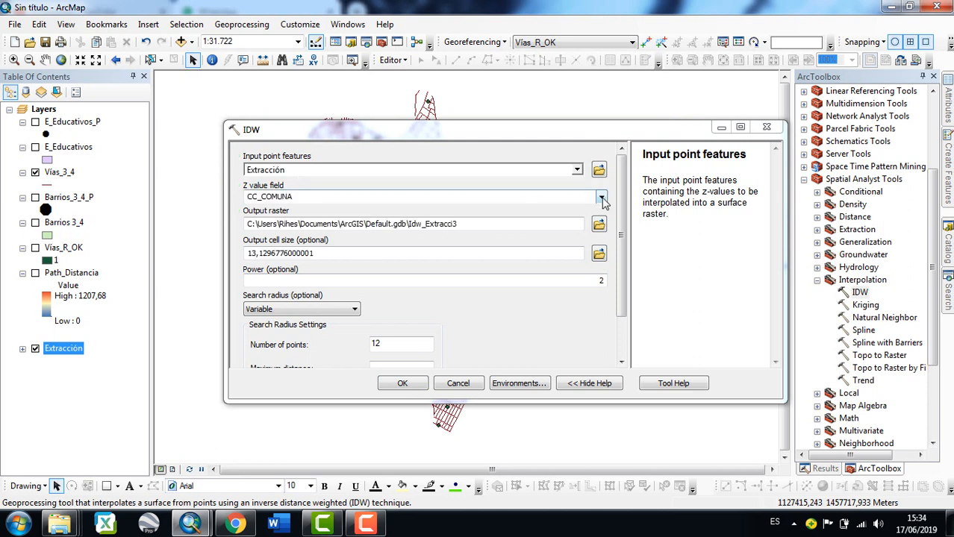
left_click(284, 195)
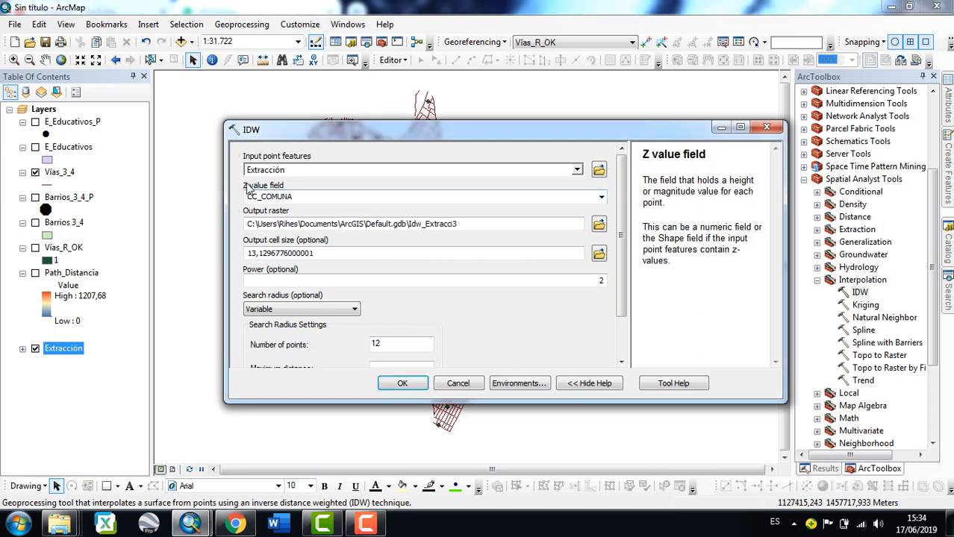
left_click(600, 198)
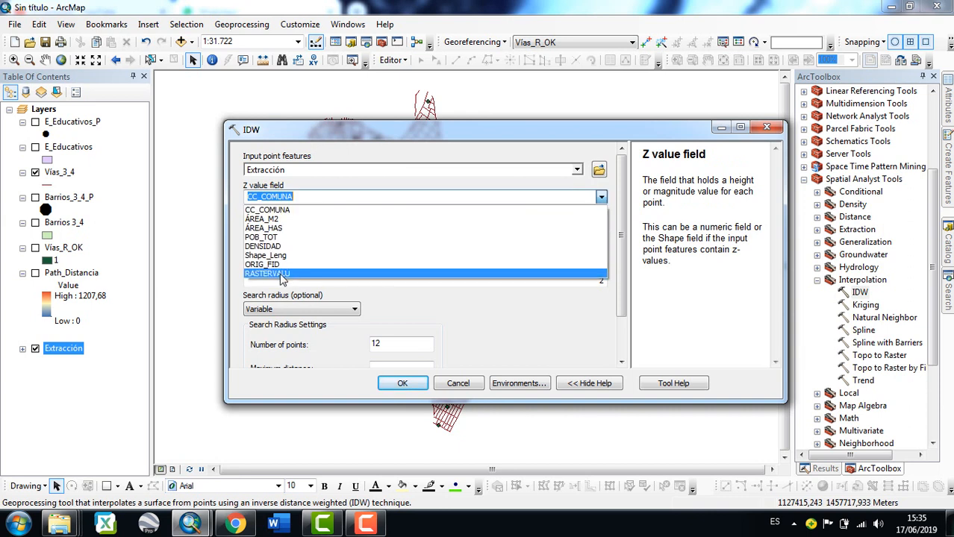
left_click(277, 274)
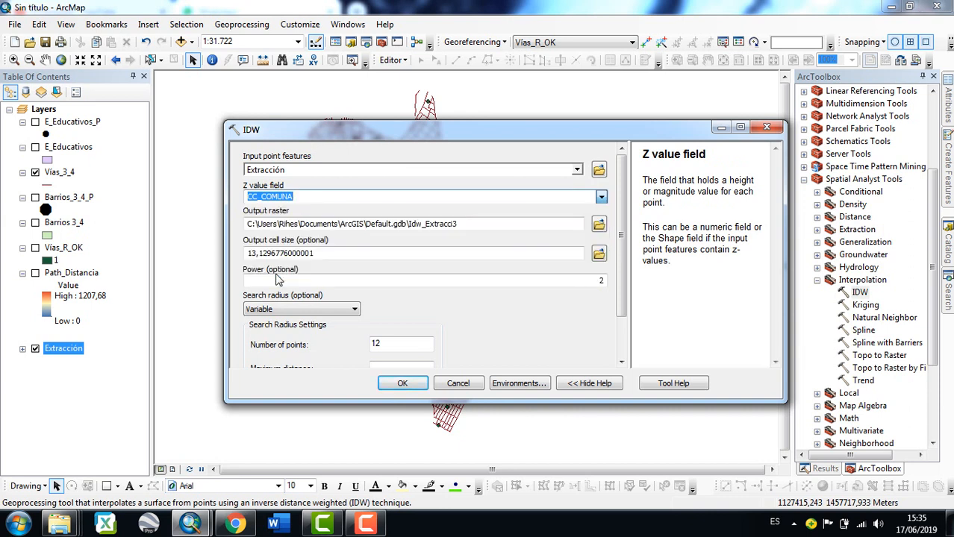
Set the IDW output cell size to 10.
double_click(319, 253)
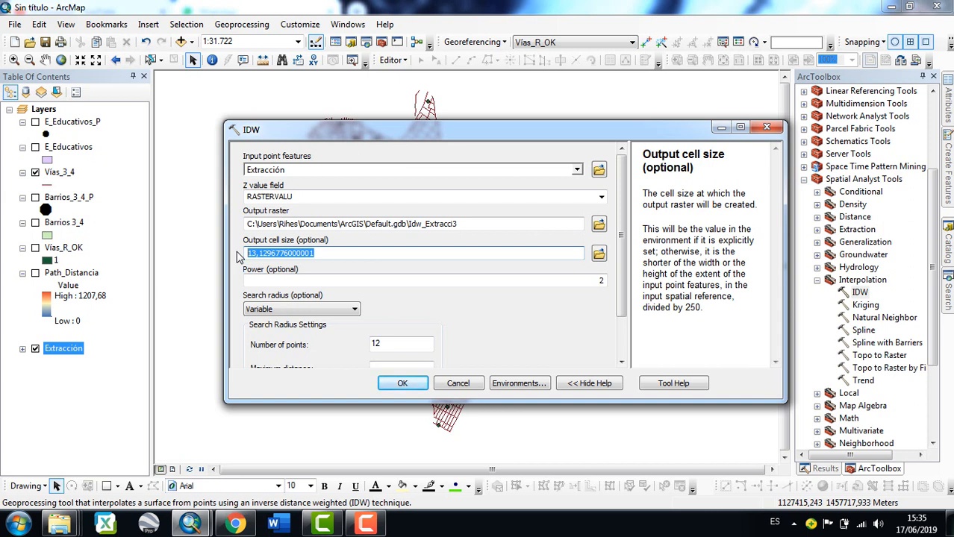
type("10")
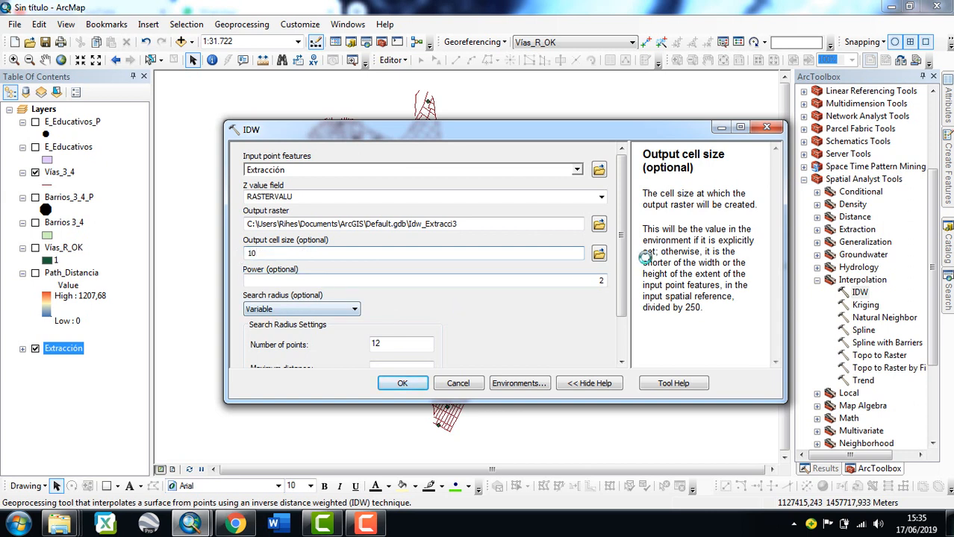
left_click_drag(623, 261, 627, 325)
Set the IDW tool's processing extent environment to match the Barrios 3_4 layer.
left_click(531, 388)
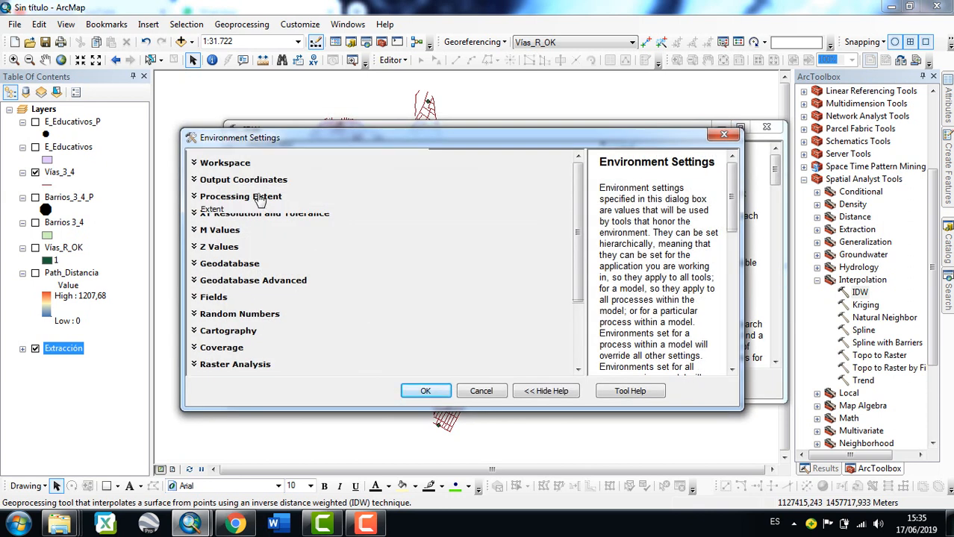
left_click(255, 196)
left_click(242, 224)
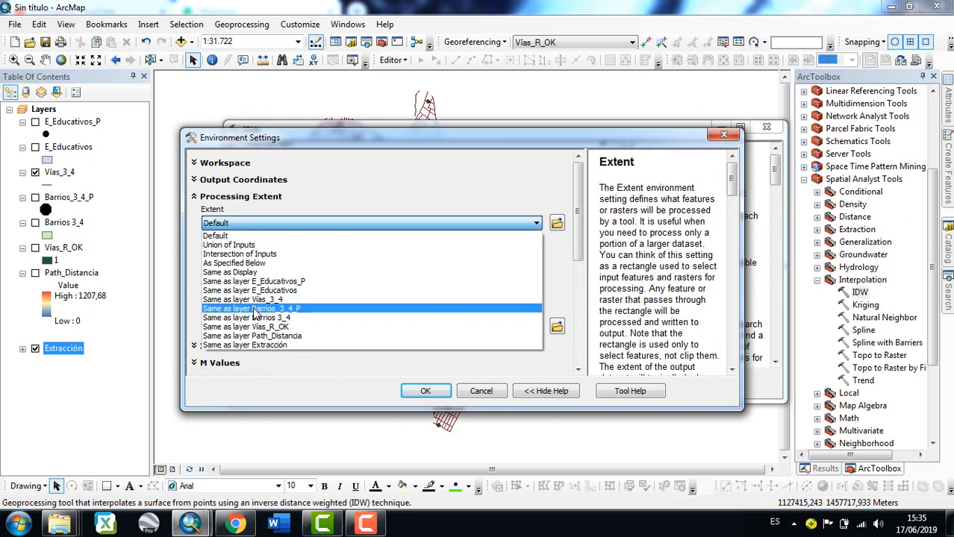
left_click(254, 316)
Set Barrios 3_4 as the raster analysis mask and accept the environment settings.
left_click_drag(578, 211, 567, 361)
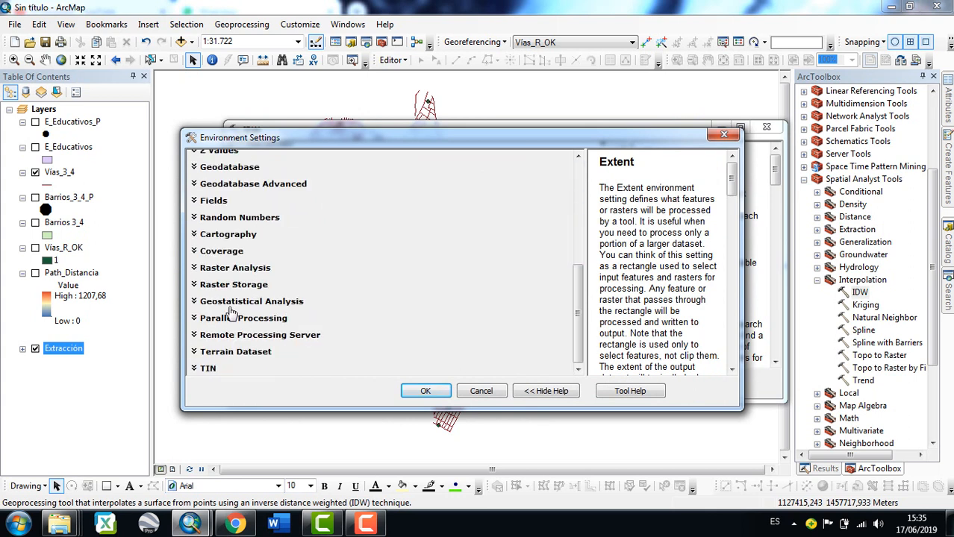
left_click(228, 270)
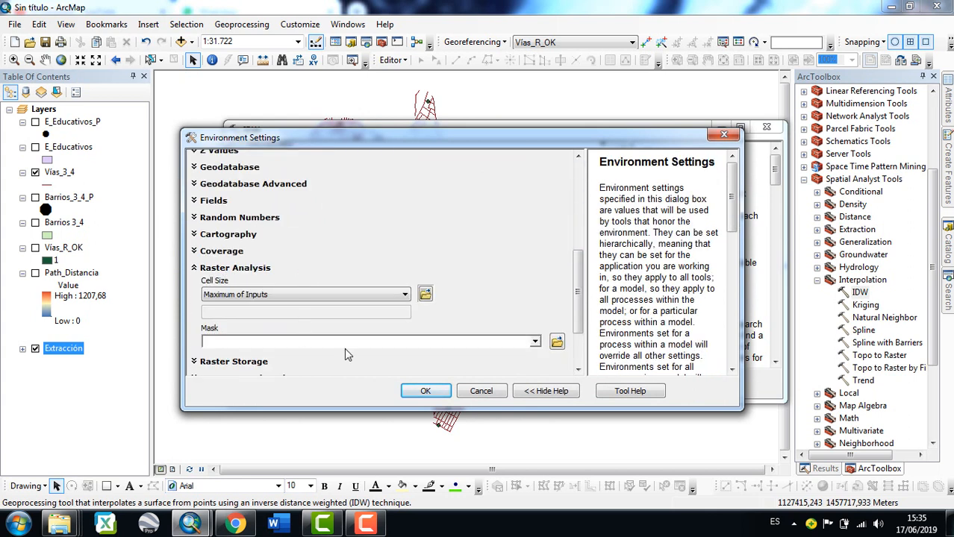
left_click(535, 342)
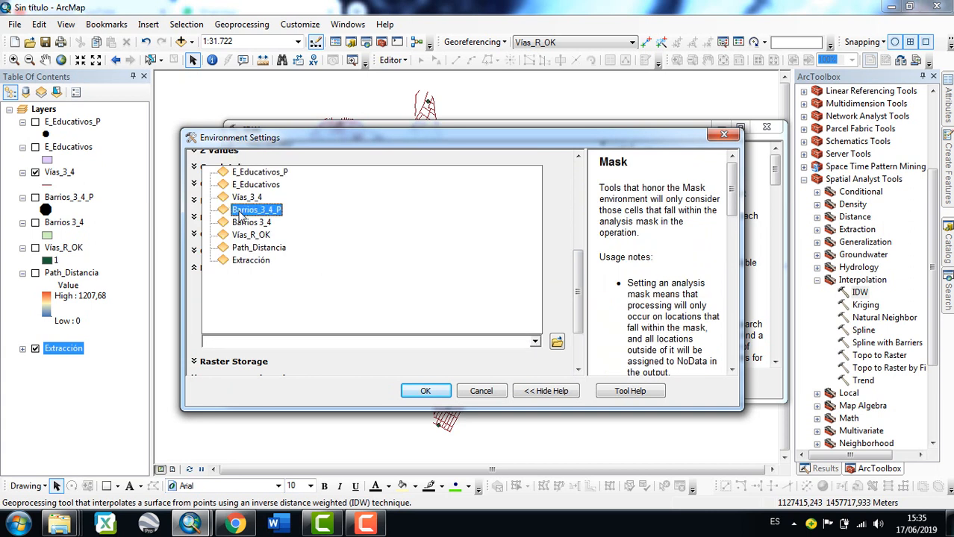
left_click(247, 220)
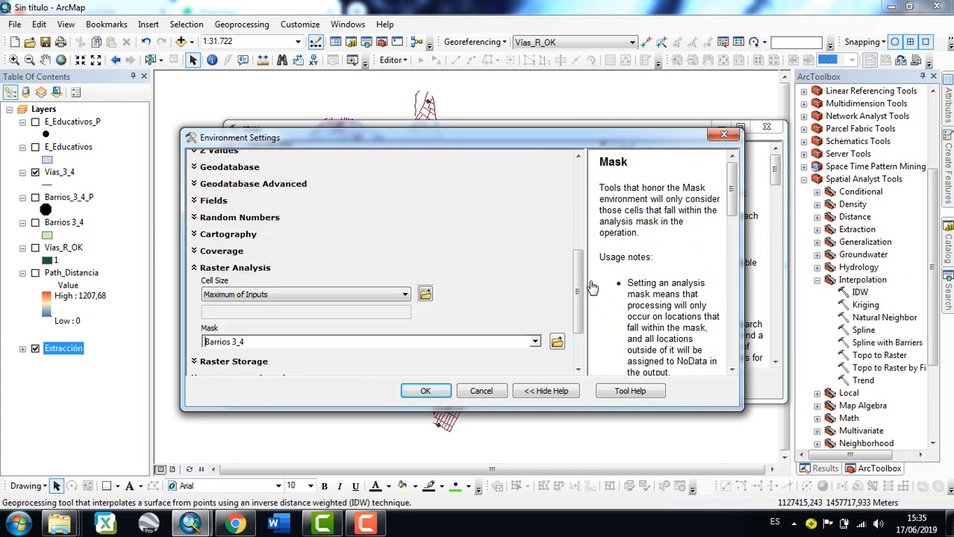
left_click(426, 391)
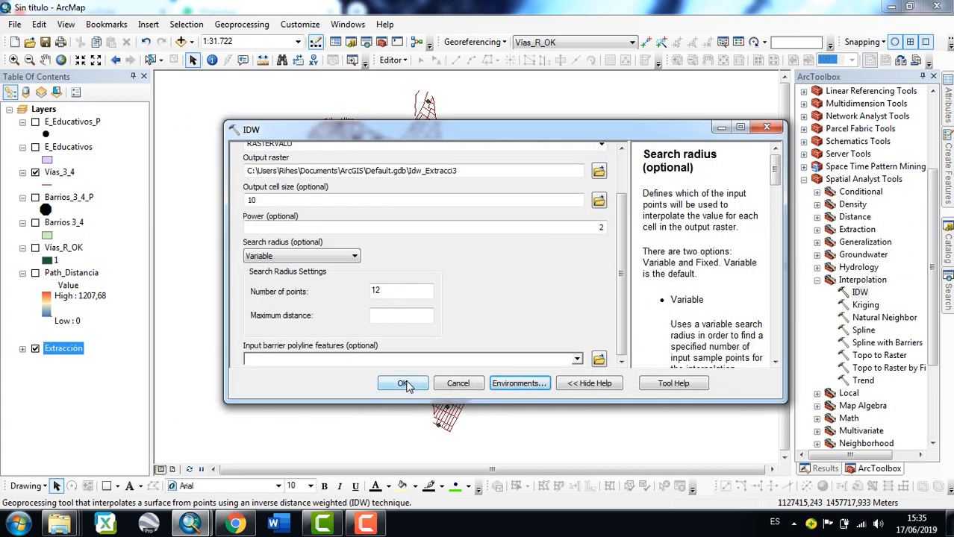
Review the IDW input points, Z value field, cell size and search radius, and run the interpolation.
scroll(633, 278, "up", 3)
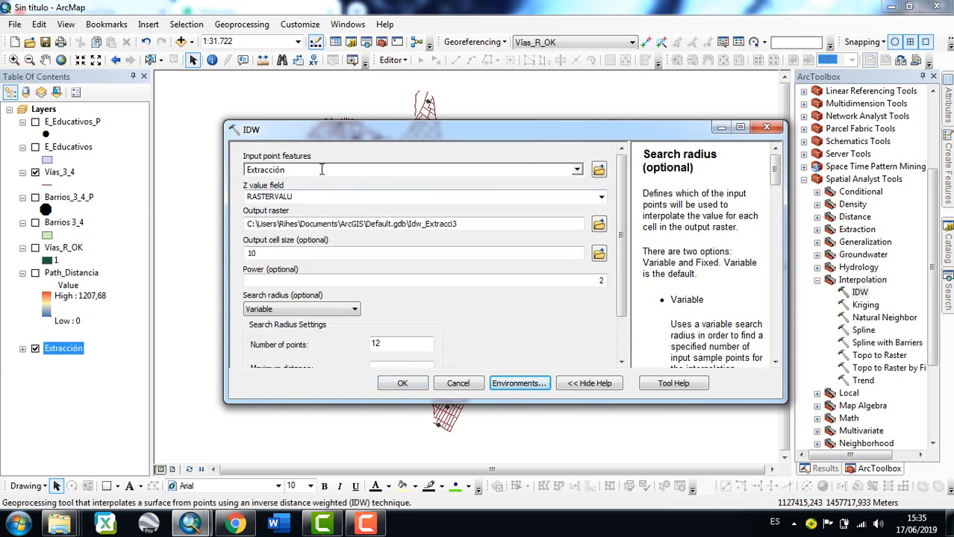
left_click(282, 167)
left_click_drag(282, 168, 234, 167)
left_click(292, 168)
left_click_drag(301, 197, 233, 198)
left_click(296, 197)
key("Tab")
key("Tab")
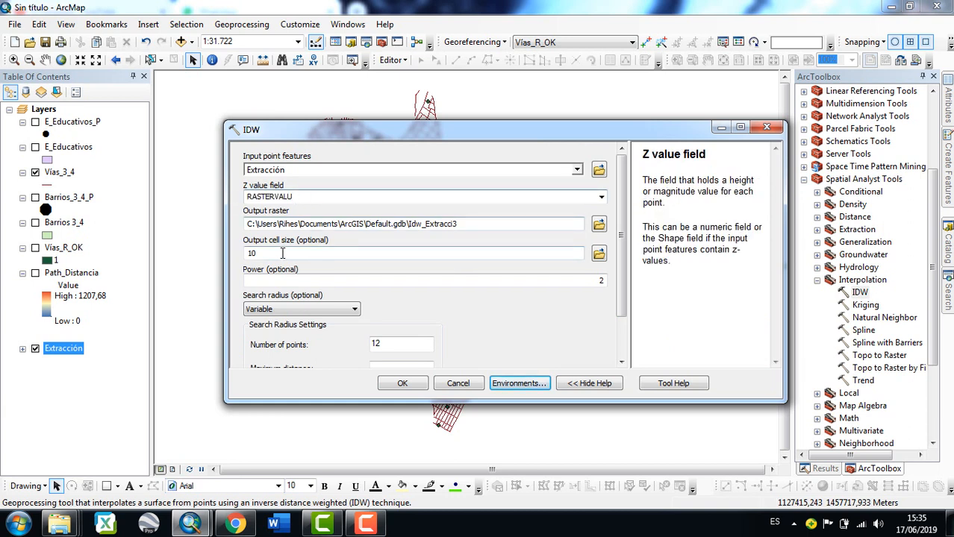
key("Tab")
key("Tab")
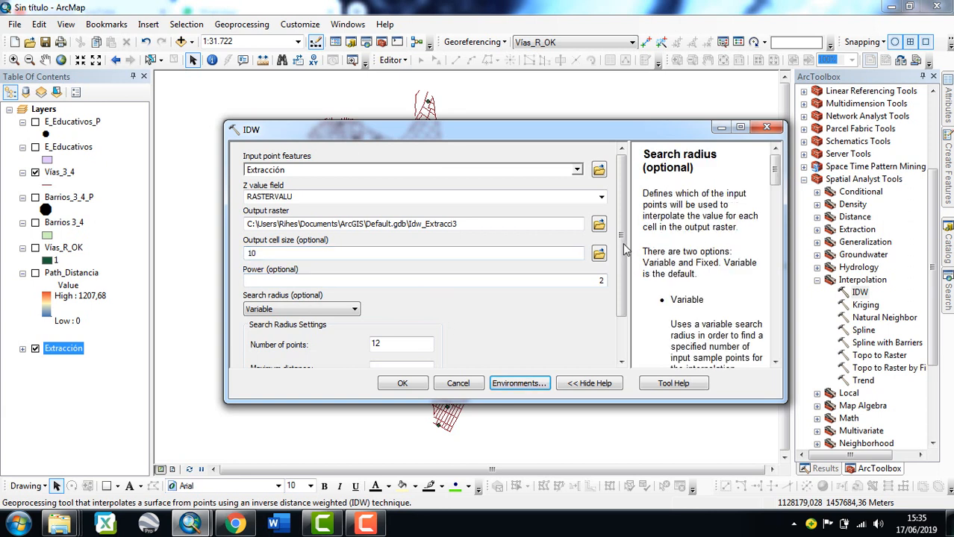
scroll(620, 269, "down", 1)
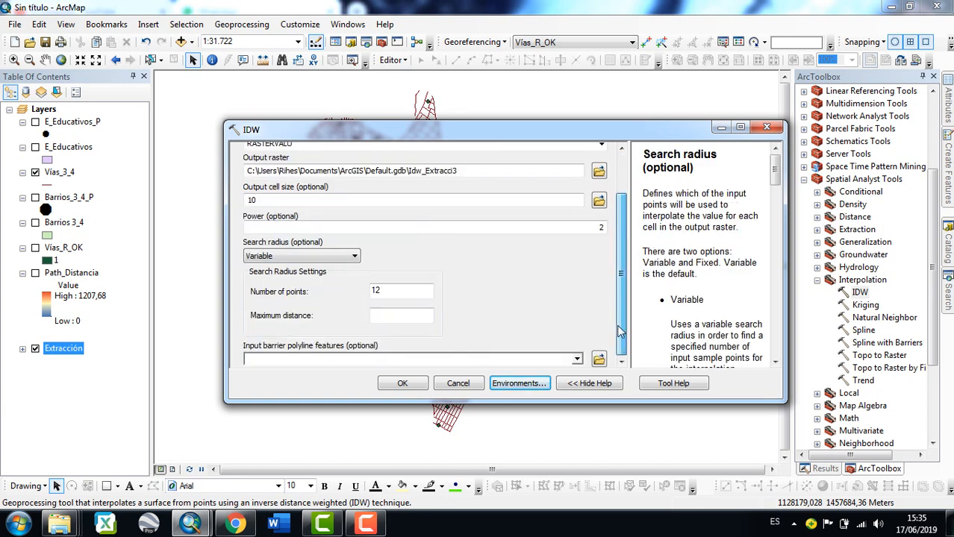
left_click(401, 383)
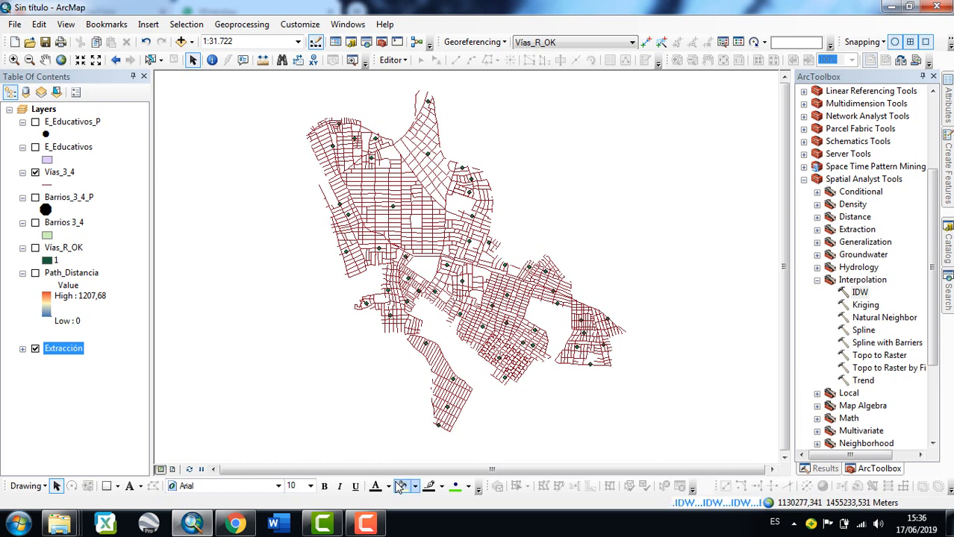
left_click(365, 527)
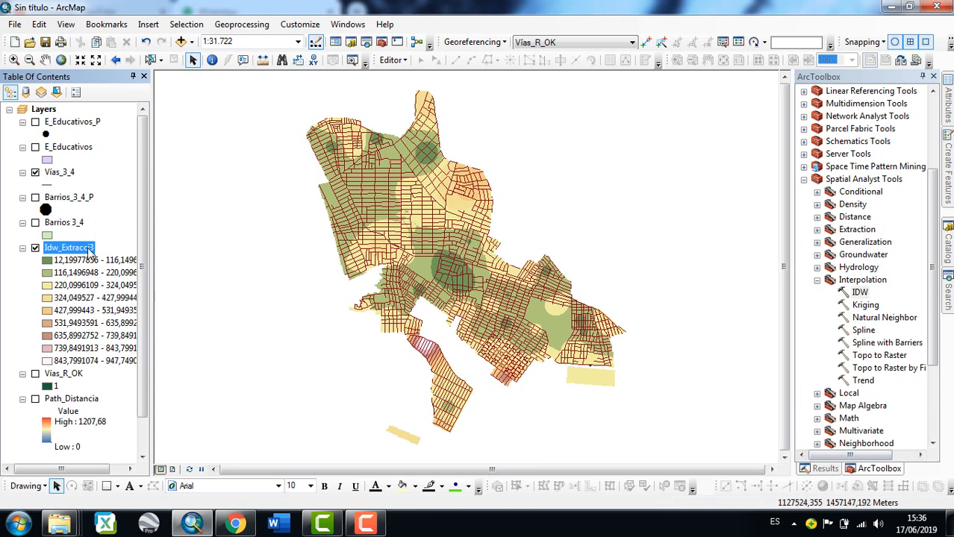
Hide the Vías_3_4 layer and show the E_Educativos_P and Barrios 3_4 layers over the IDW raster.
left_click(35, 173)
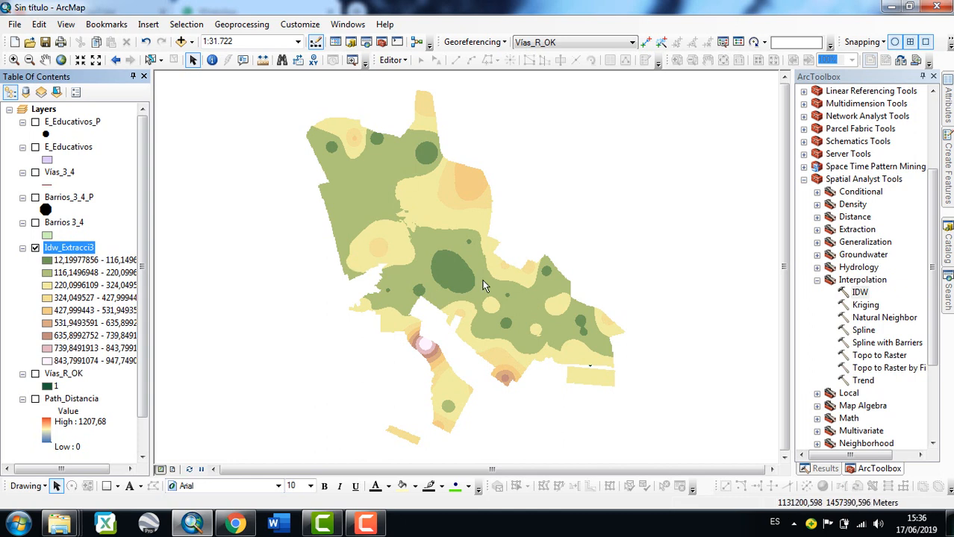
left_click(35, 122)
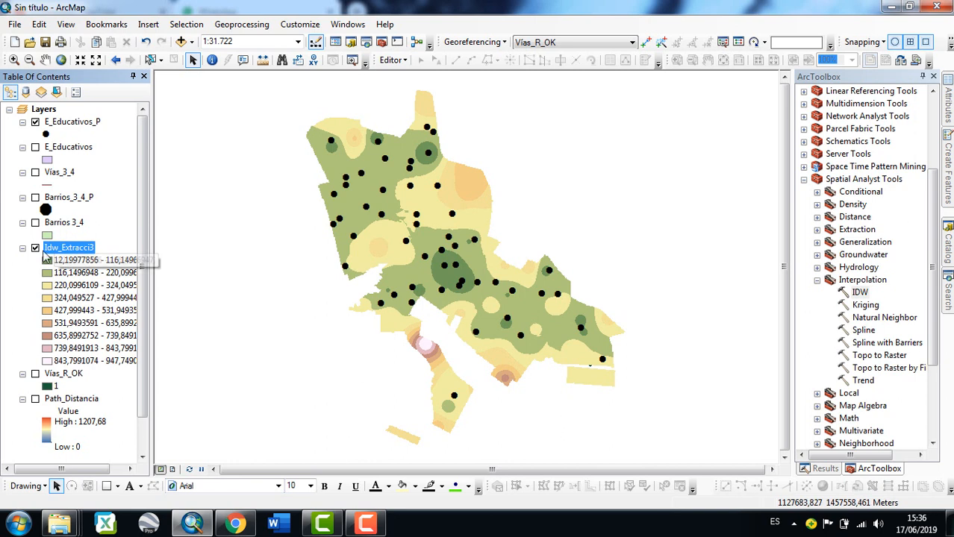
left_click(35, 223)
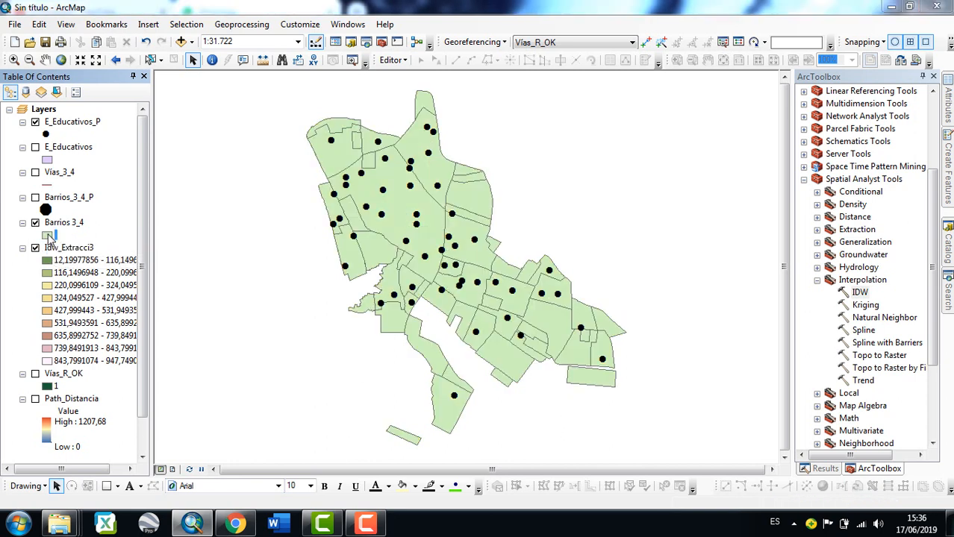
Symbolise the Barrios 3_4 polygons with no fill and a black outline.
left_click(47, 237)
left_click(337, 232)
left_click(635, 230)
left_click(556, 407)
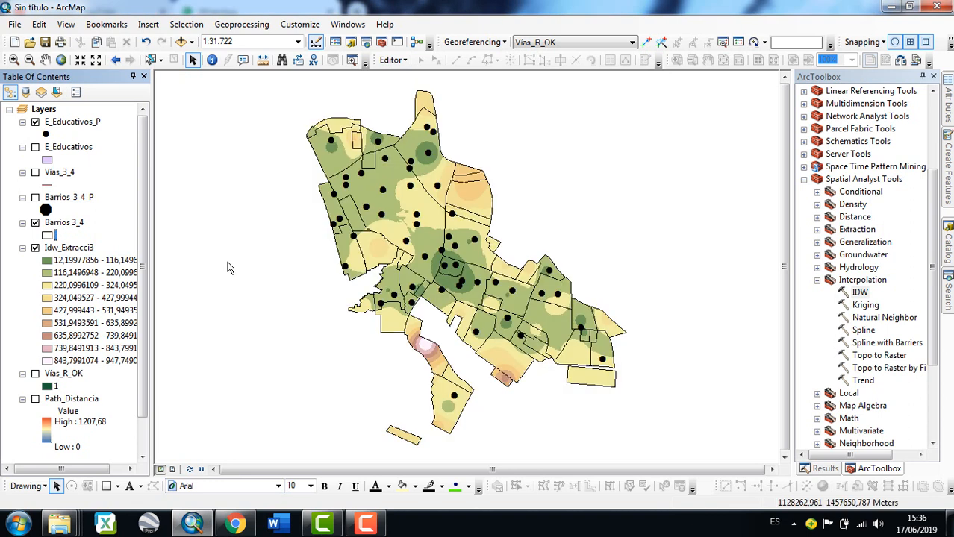
Symbolise the E_Educativos_P points in red at size 7.
left_click(45, 134)
left_click(599, 205)
left_click(612, 222)
left_click(618, 233)
left_click(618, 233)
left_click(619, 233)
left_click(560, 409)
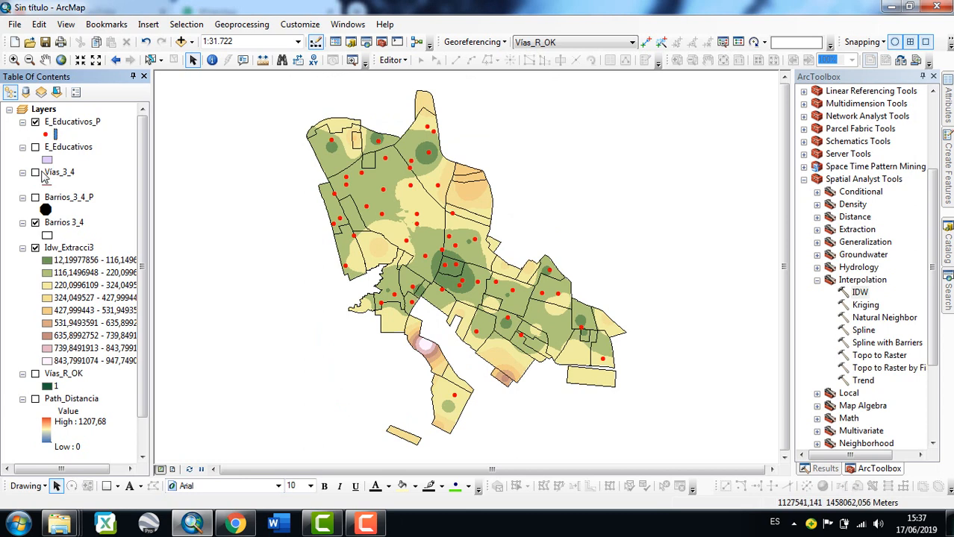
Classify the IDW raster into 5 classes and apply a red-yellow-green color ramp.
right_click(74, 249)
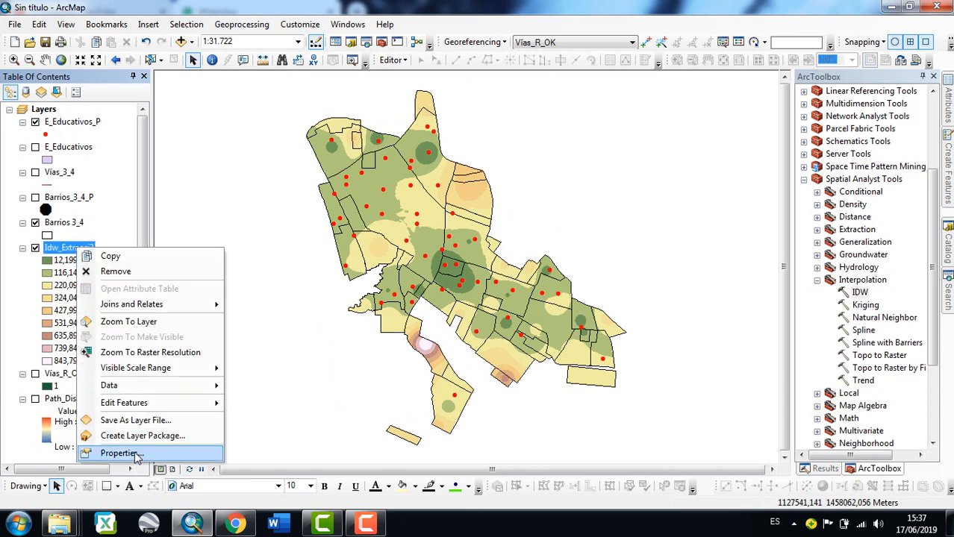
left_click(120, 451)
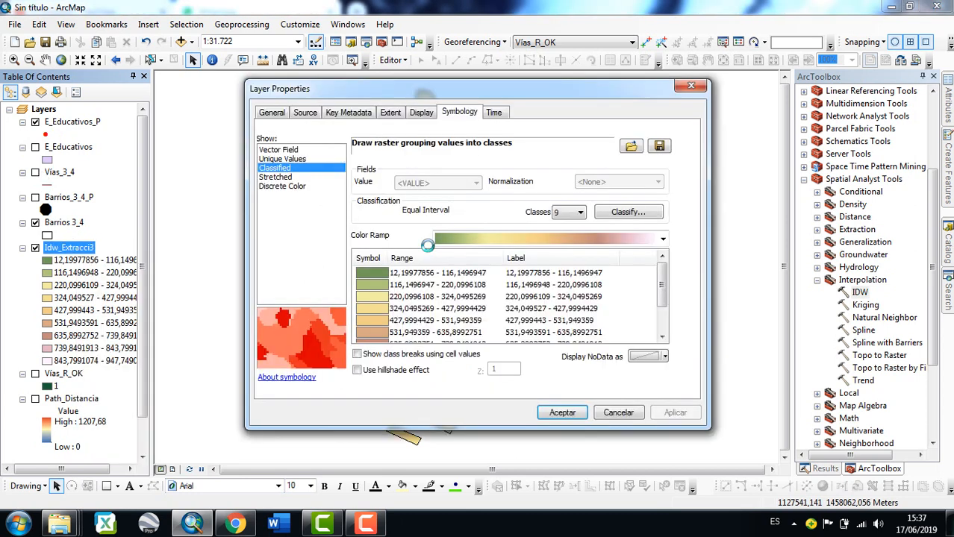
left_click(662, 241)
left_click(659, 242)
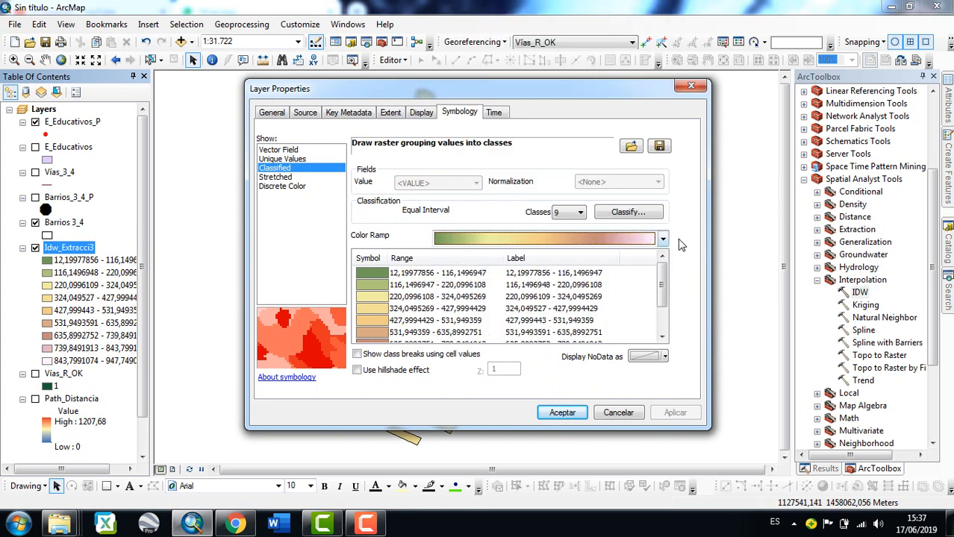
left_click(629, 220)
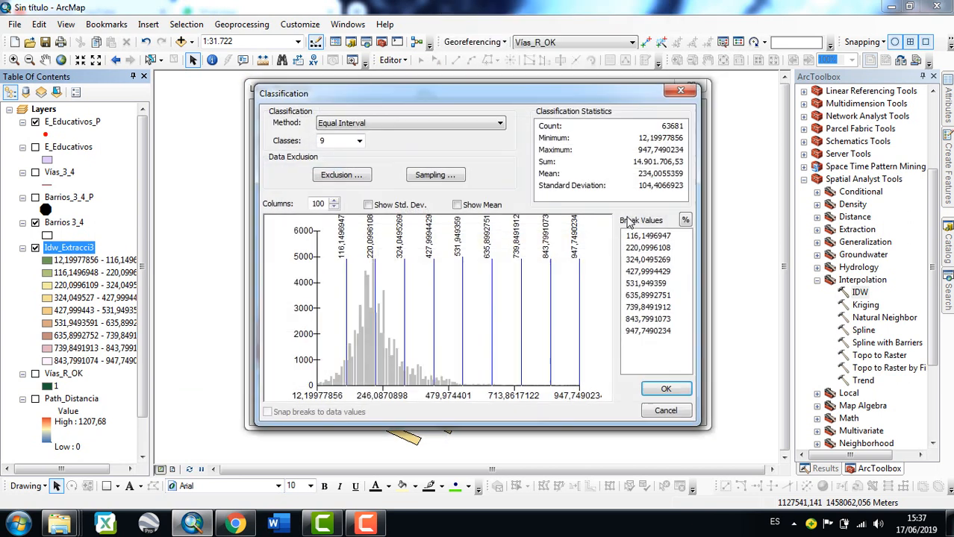
left_click(680, 91)
left_click(575, 213)
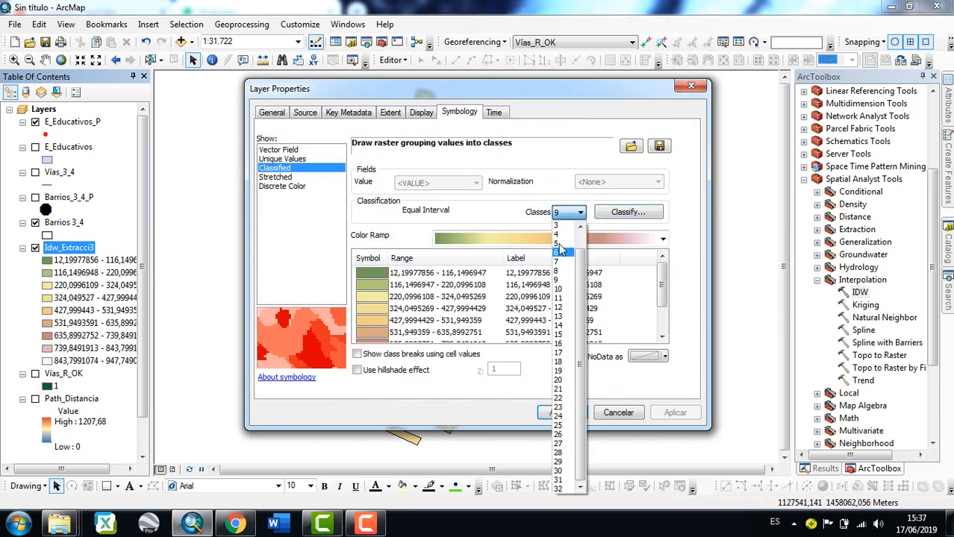
left_click(557, 243)
left_click(606, 239)
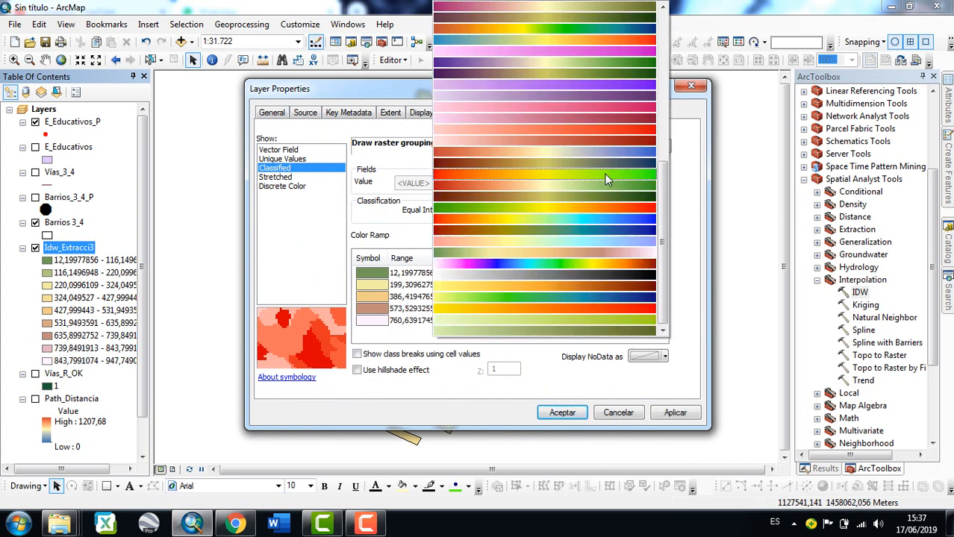
left_click(597, 173)
left_click(567, 416)
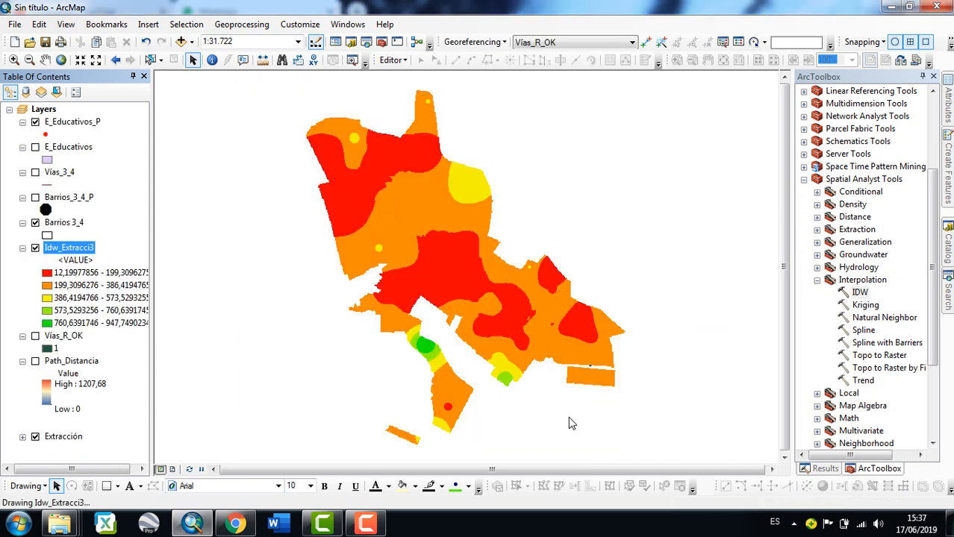
Change the IDW raster's color ramp to green-yellow-red so the shortest distances are green.
right_click(60, 250)
left_click(89, 453)
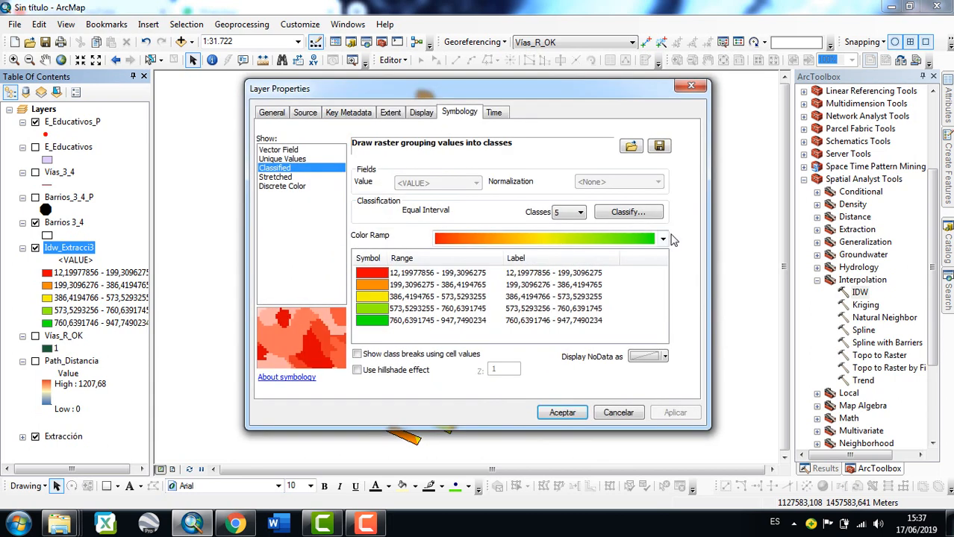
left_click(663, 238)
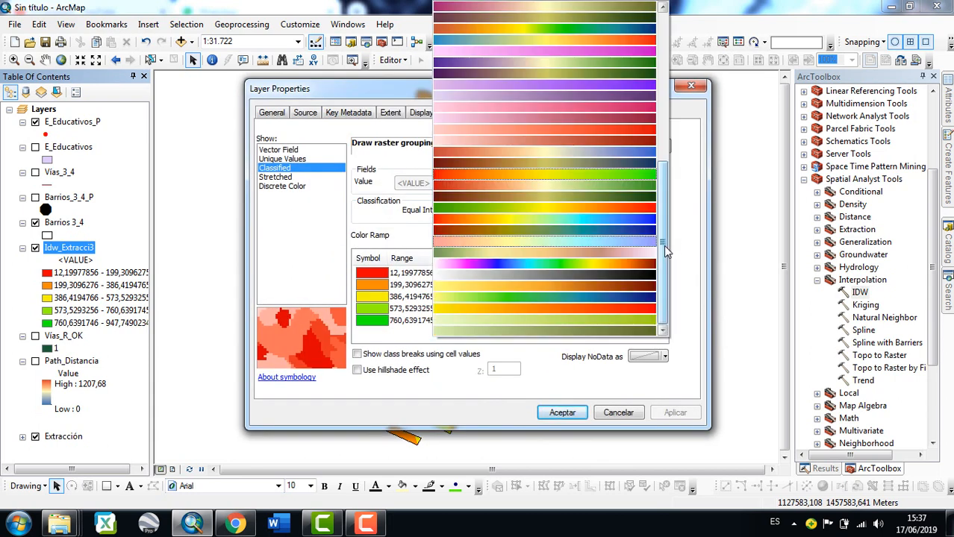
left_click(632, 210)
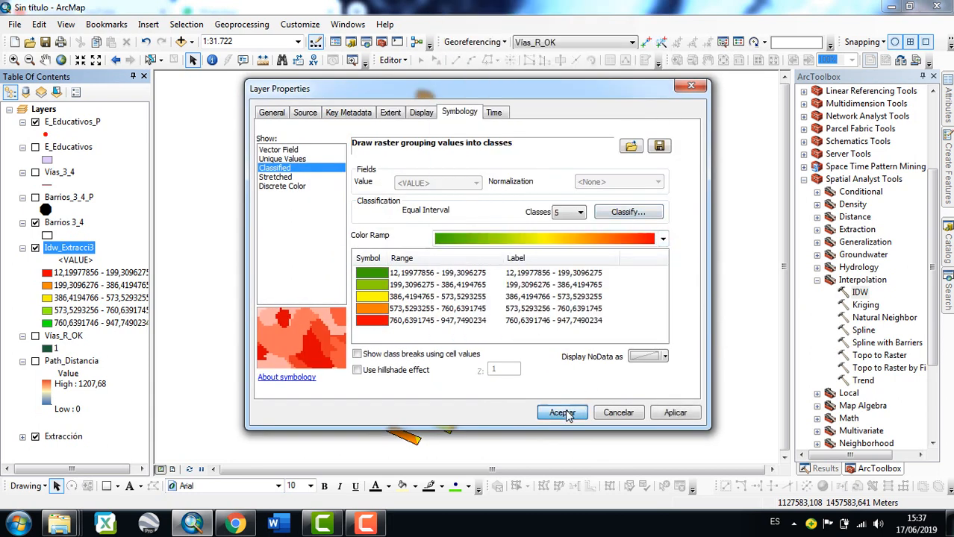
left_click(563, 413)
Change the color of the E_Educativos_P point symbol to black.
double_click(46, 135)
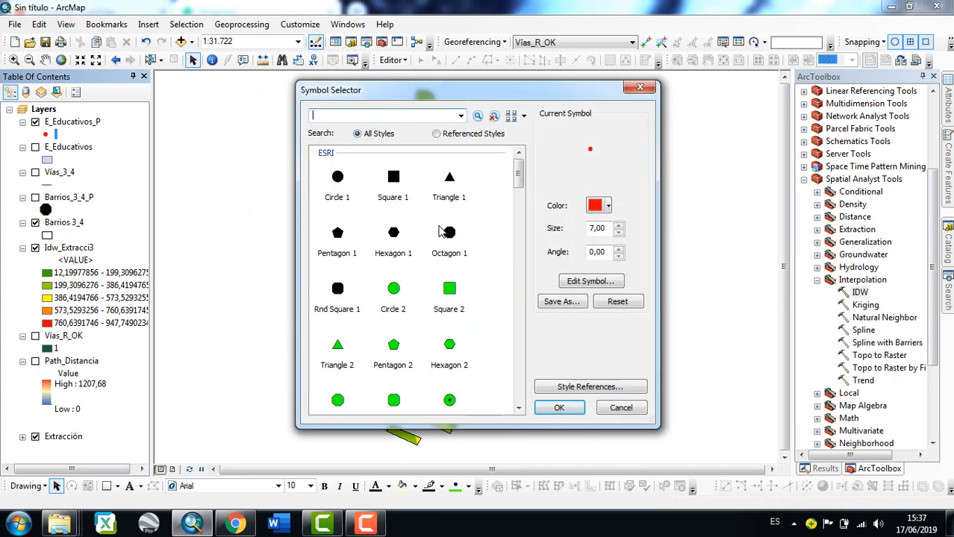
left_click(606, 206)
left_click(593, 356)
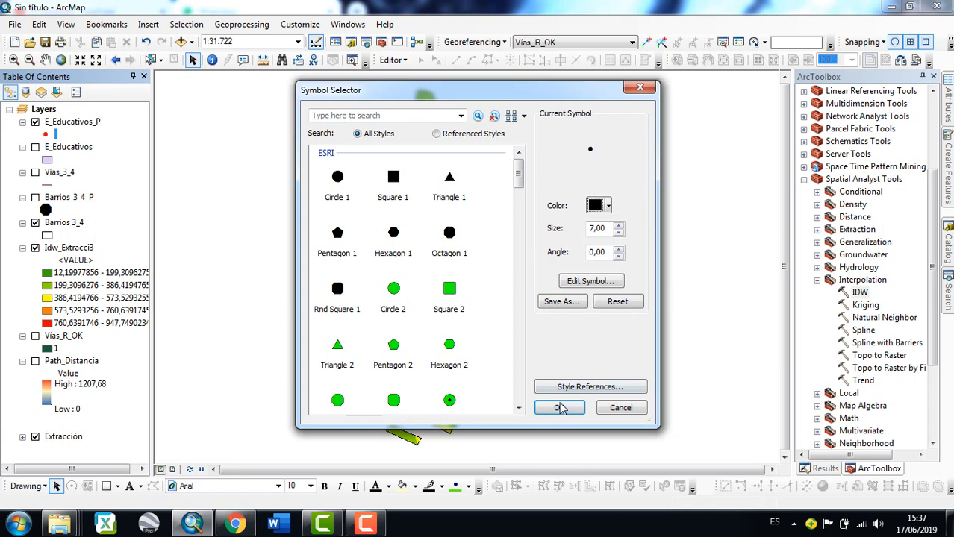
left_click(559, 407)
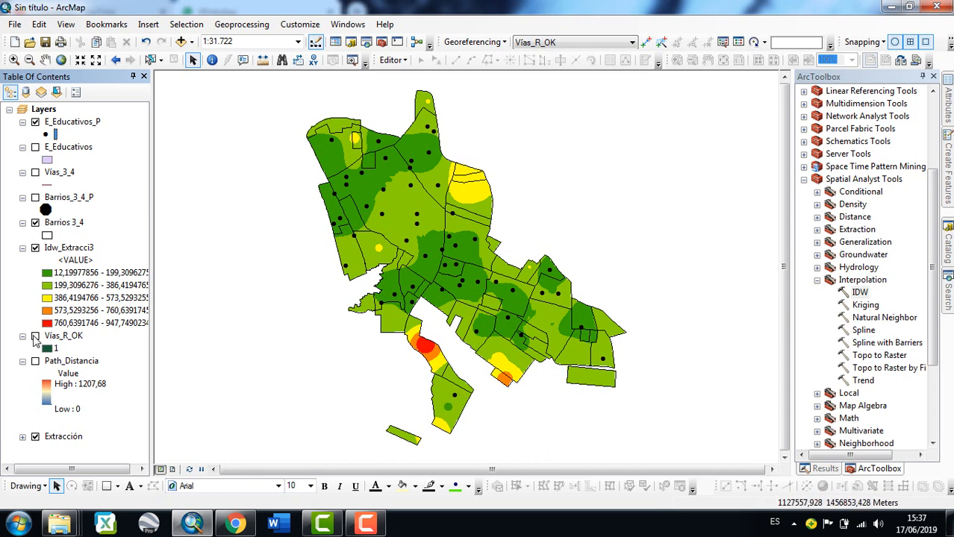
Overlay the Vías_3_4 roads on the classified IDW raster and examine its distance class ranges in the legend.
left_click(36, 173)
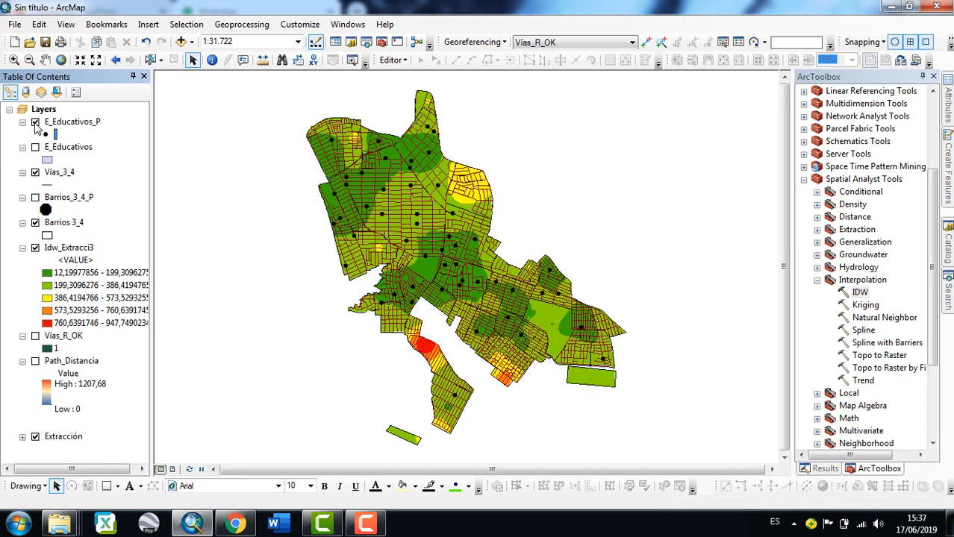
left_click(35, 171)
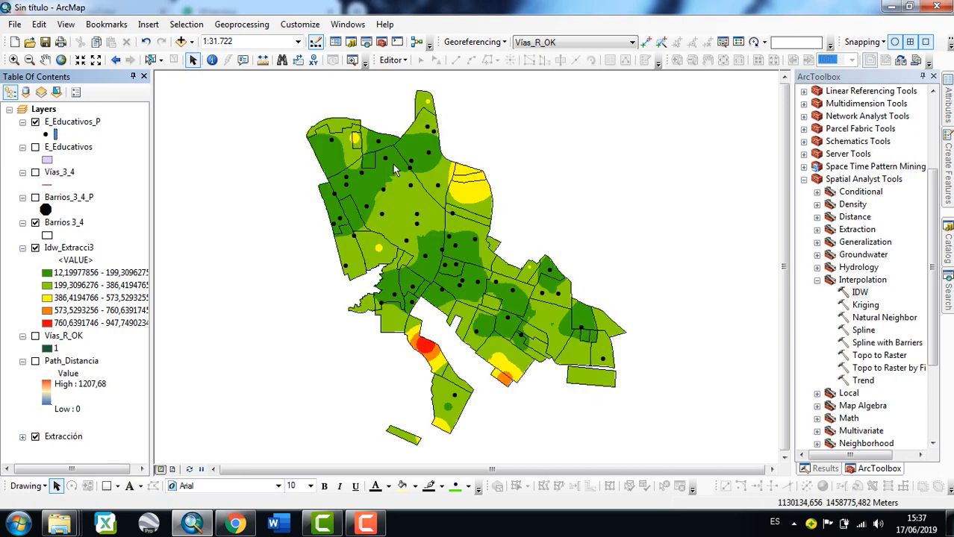
left_click(35, 172)
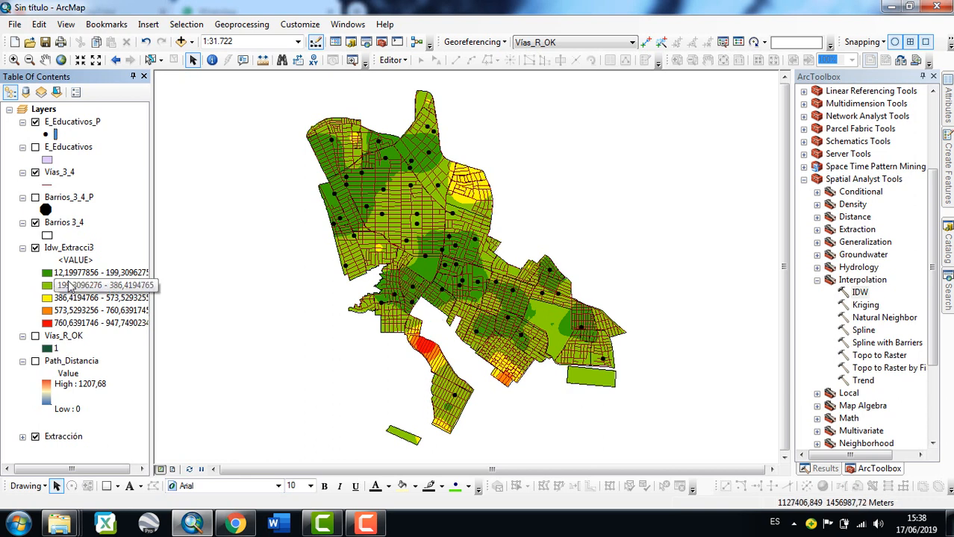
left_click(67, 278)
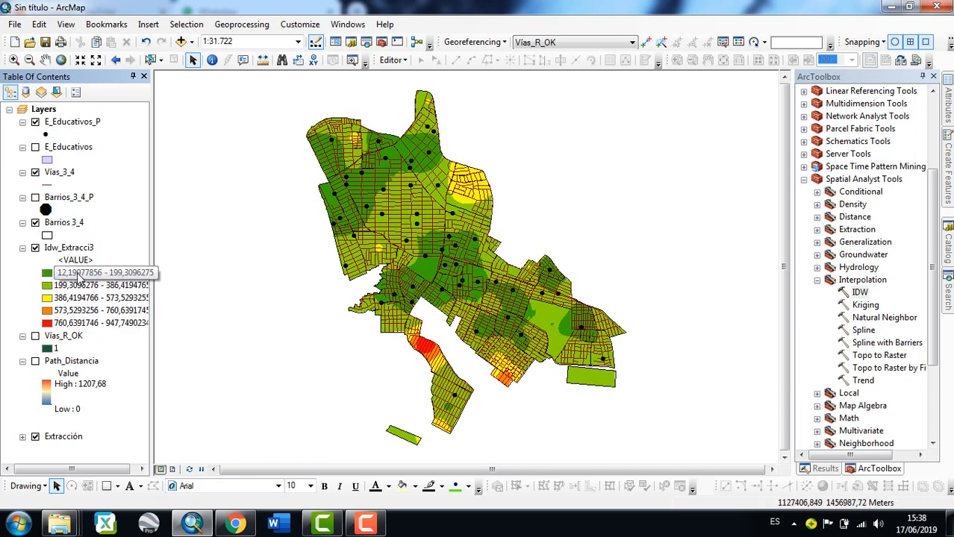
left_click(56, 348)
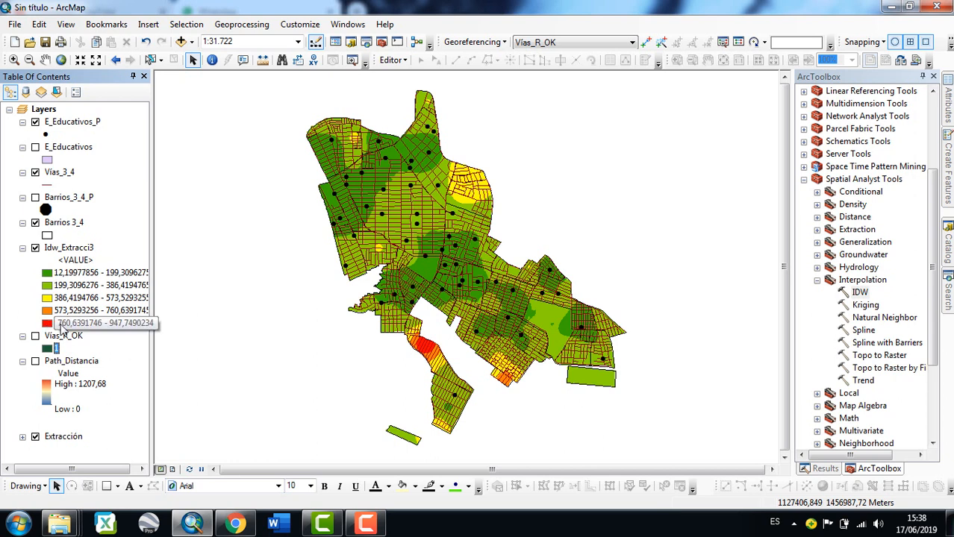